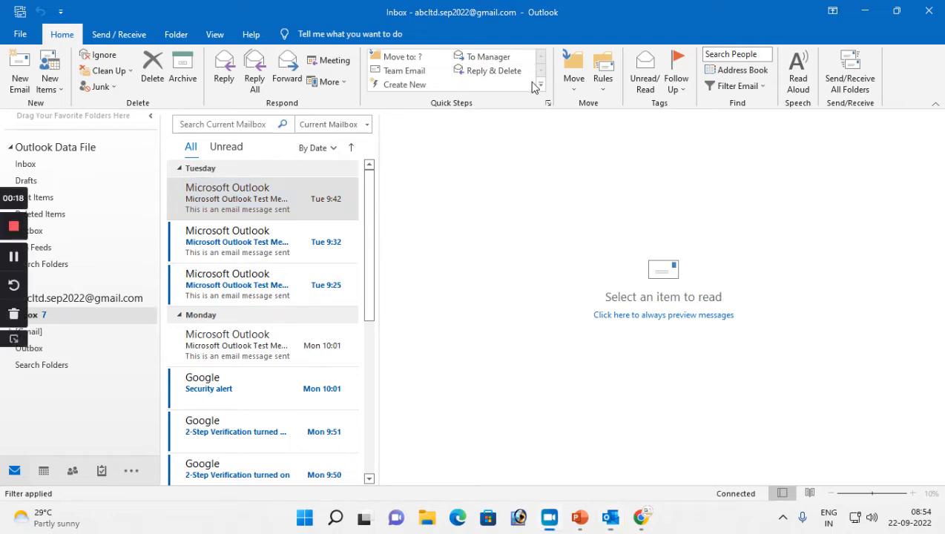
Look at the running slide show, then return to Outlook
key(alt+Tab)
key(alt+Tab)
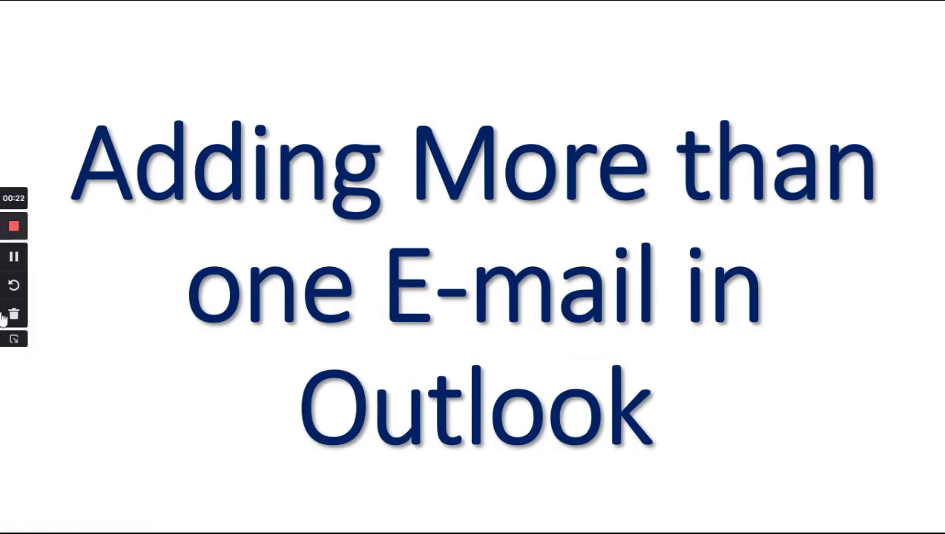
click(14, 339)
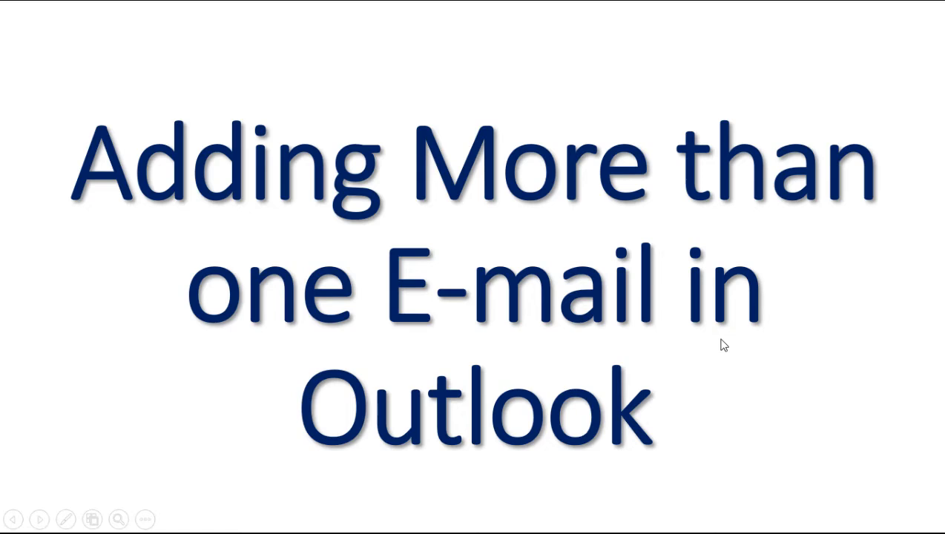
key(alt+Tab)
key(alt+Tab)
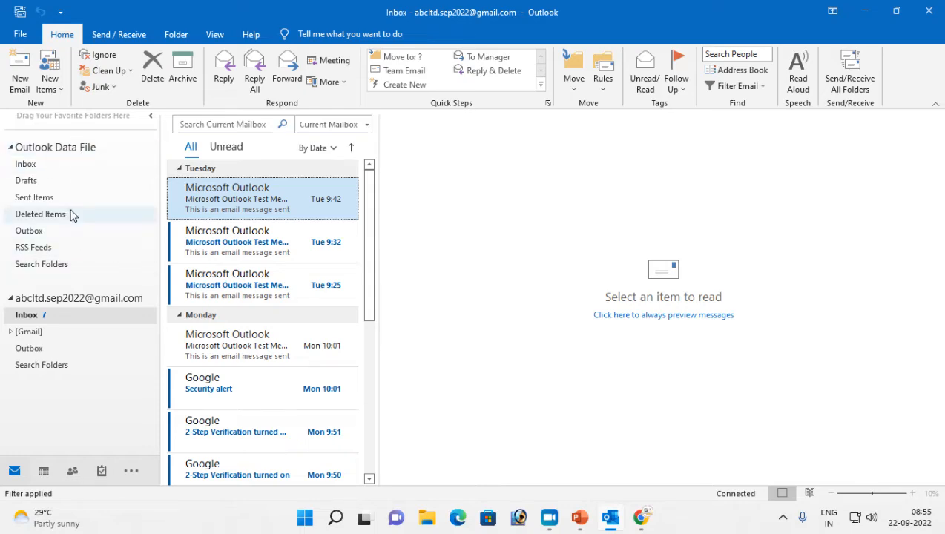
Collapse the Outlook Data File folders and show the mail account's Inbox
click(10, 148)
click(10, 148)
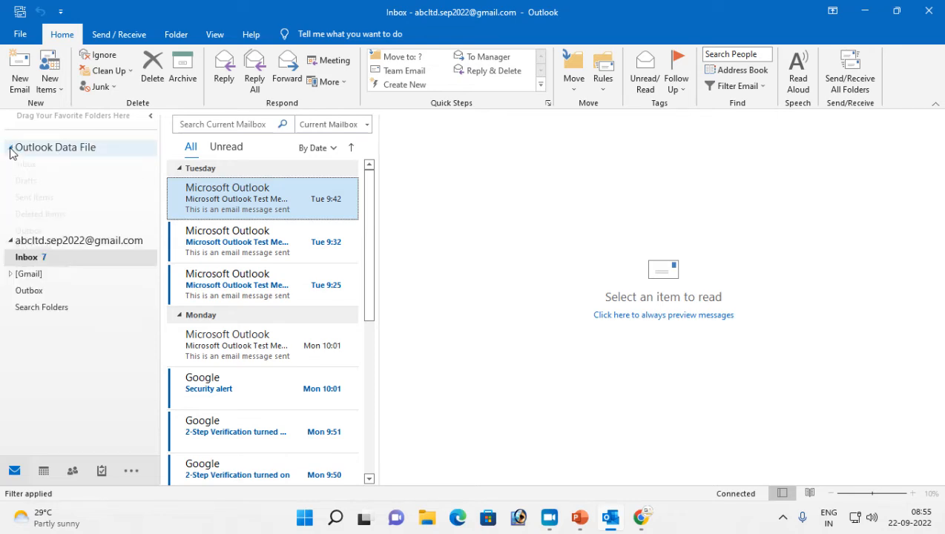
click(11, 149)
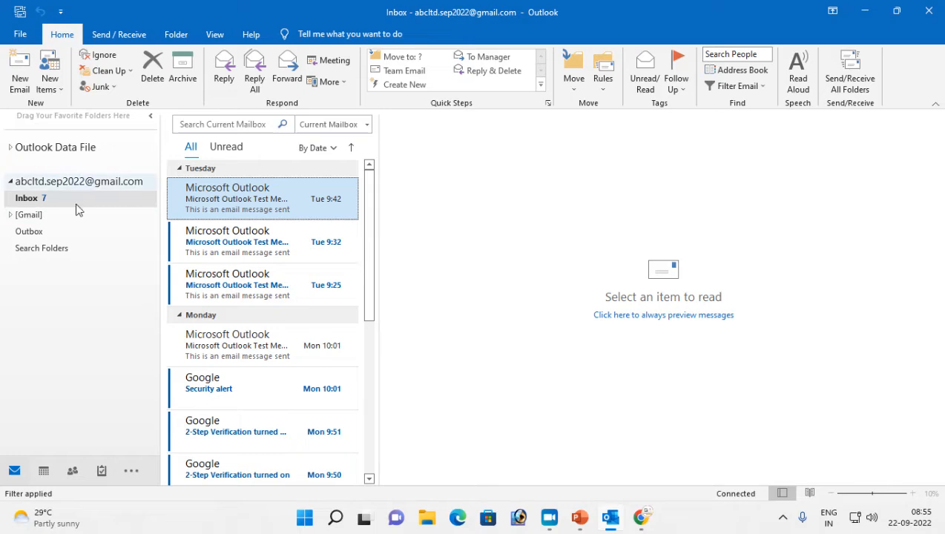
click(11, 182)
click(11, 182)
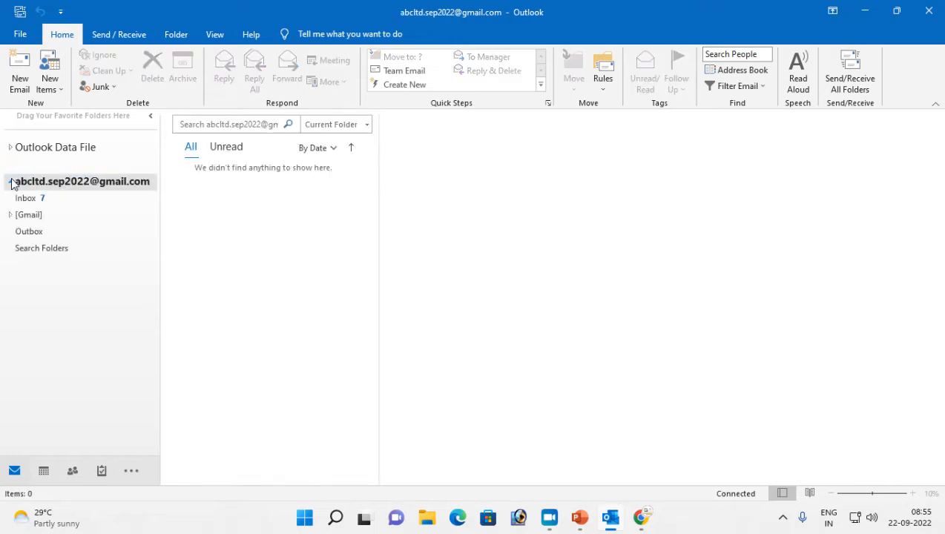
click(34, 200)
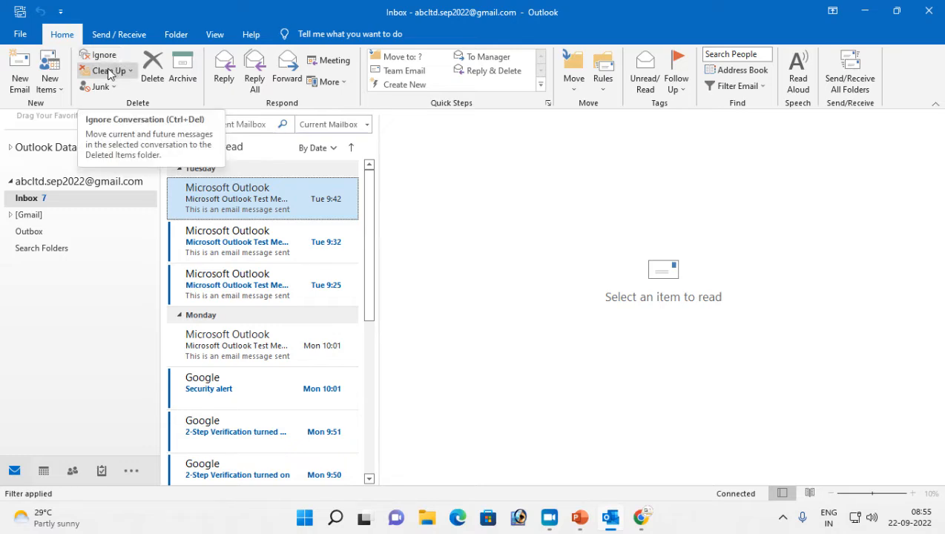
mouse_move(646, 521)
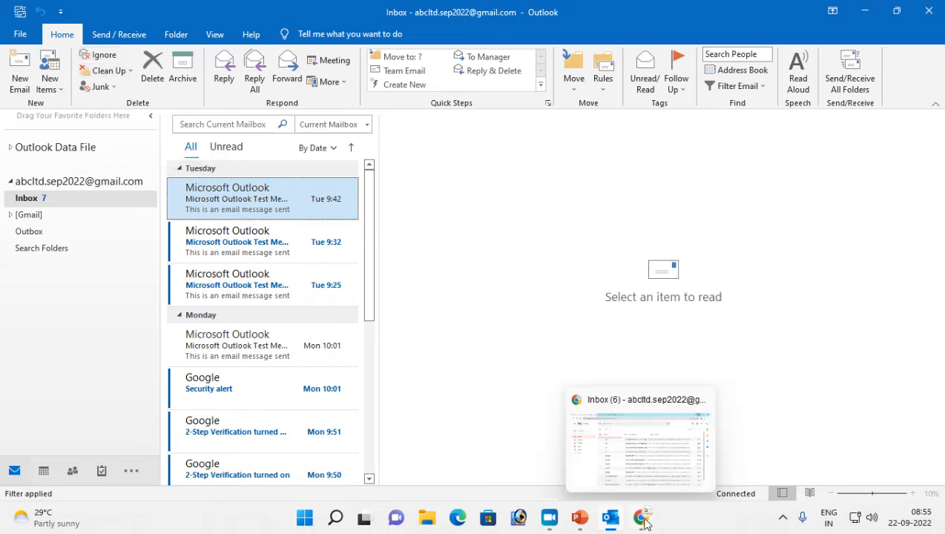
Bring Chrome forward and switch to the second Gmail account's inbox tab
click(645, 520)
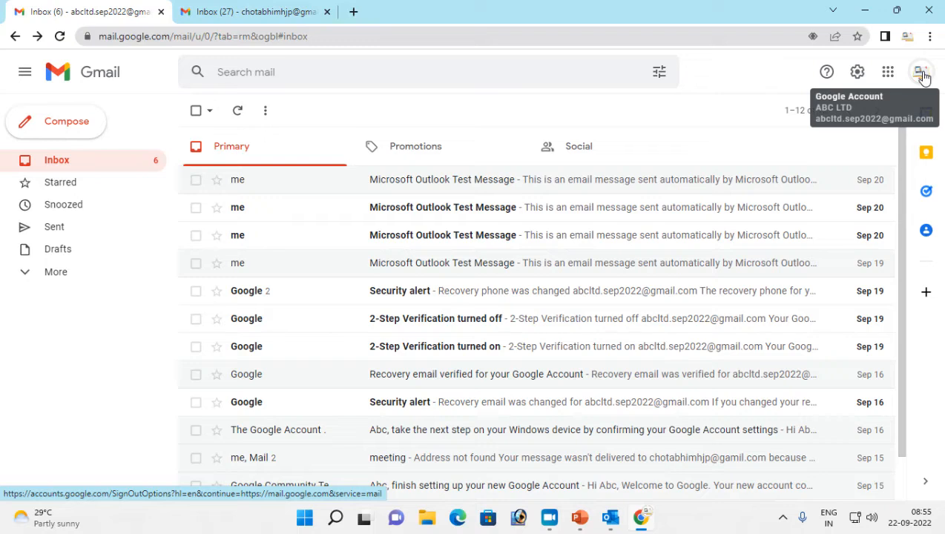
click(218, 12)
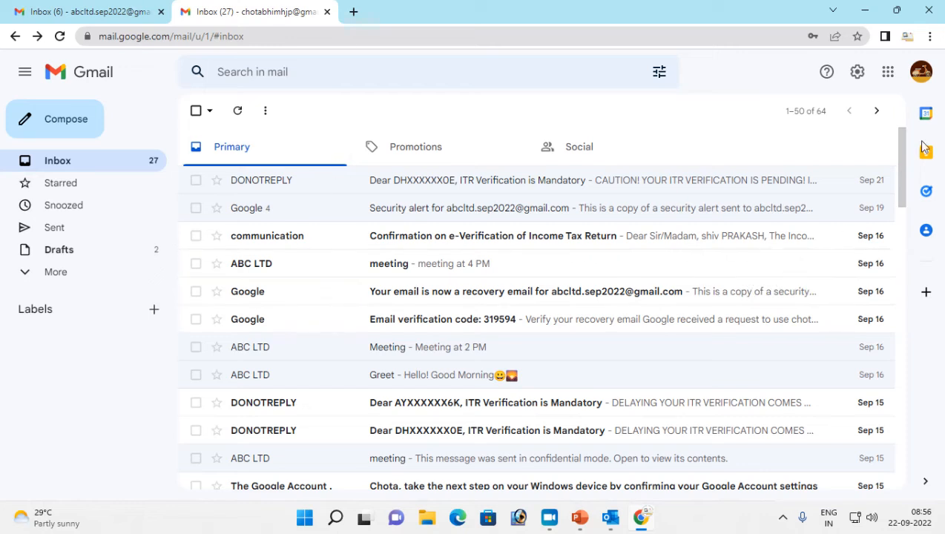
Save the second Gmail account's Forwarding and POP/IMAP settings
click(858, 73)
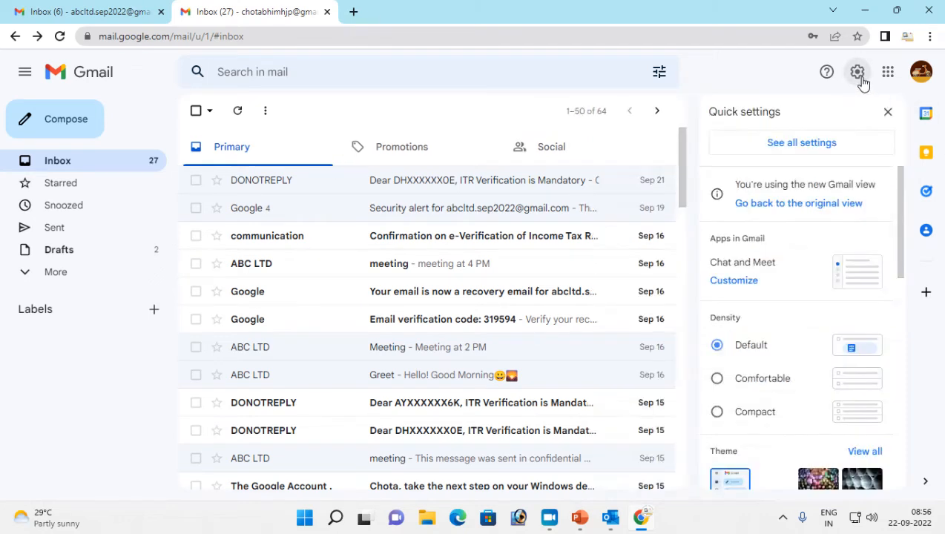
click(771, 149)
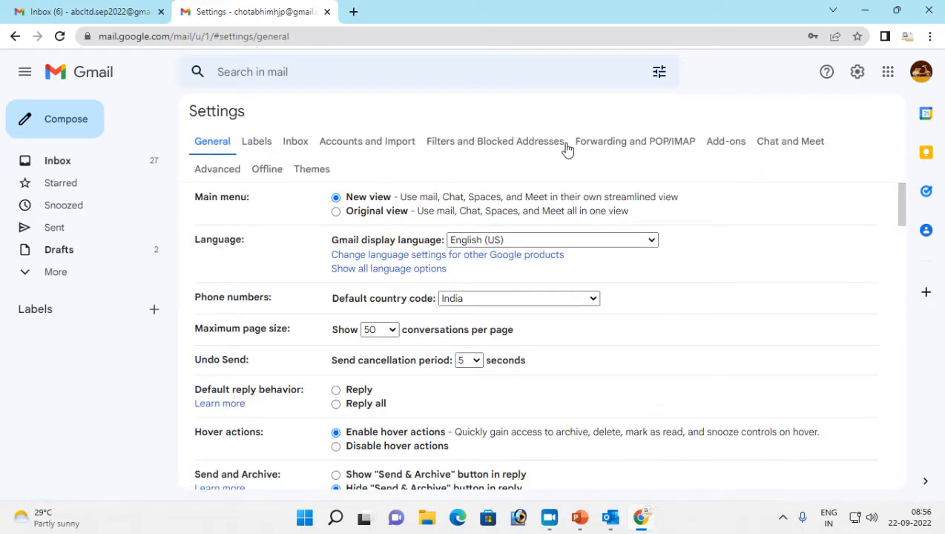
click(608, 146)
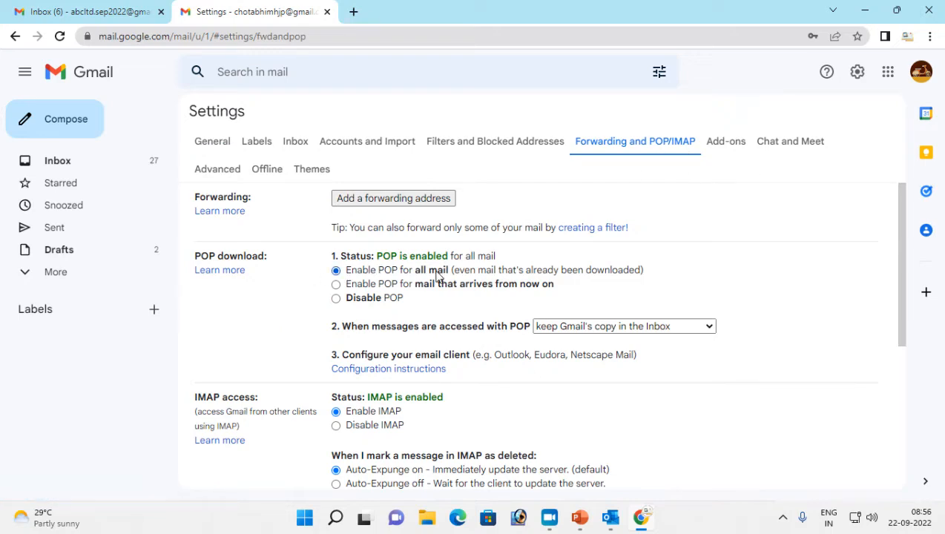
scroll(438, 276, down, 3)
scroll(355, 213, up, 2)
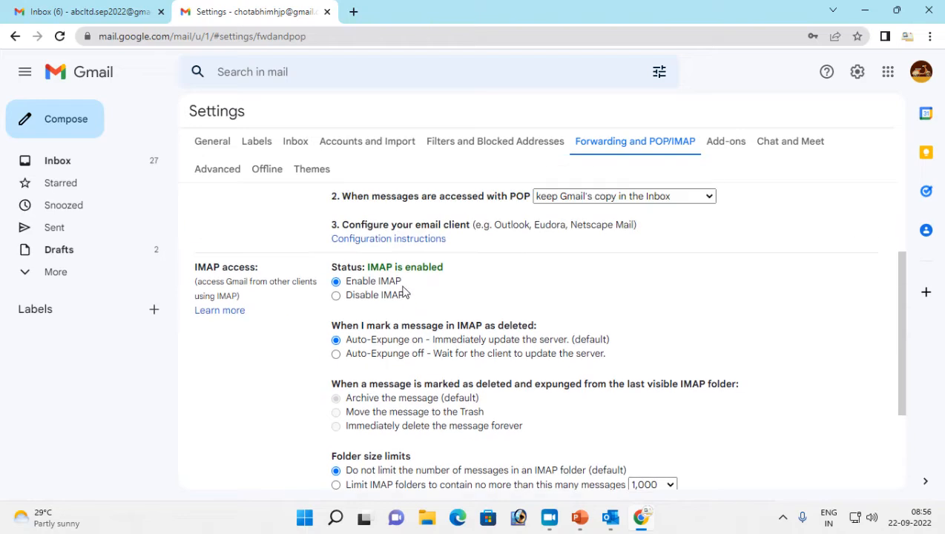
scroll(555, 445, down, 2)
click(515, 416)
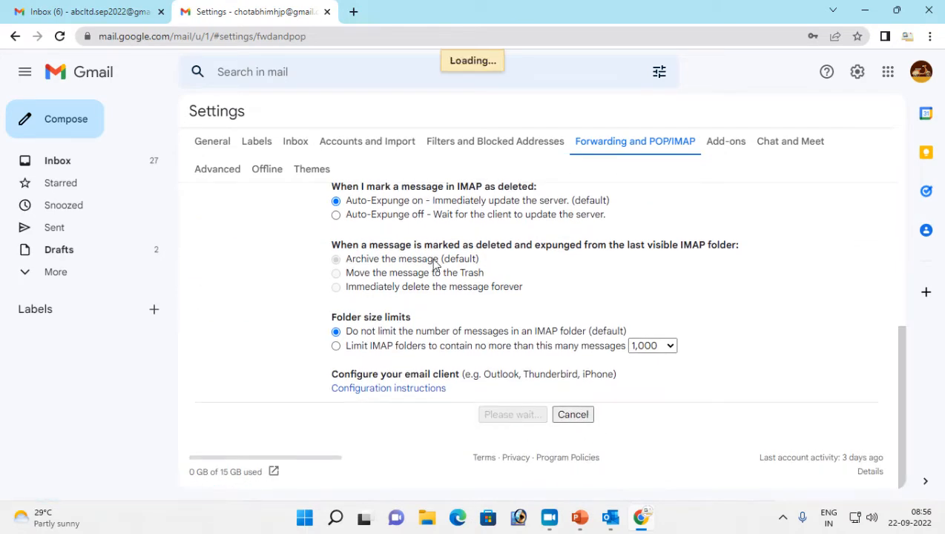
Recheck the POP/IMAP settings, then return to the Gmail inbox and Outlook
click(858, 76)
click(801, 143)
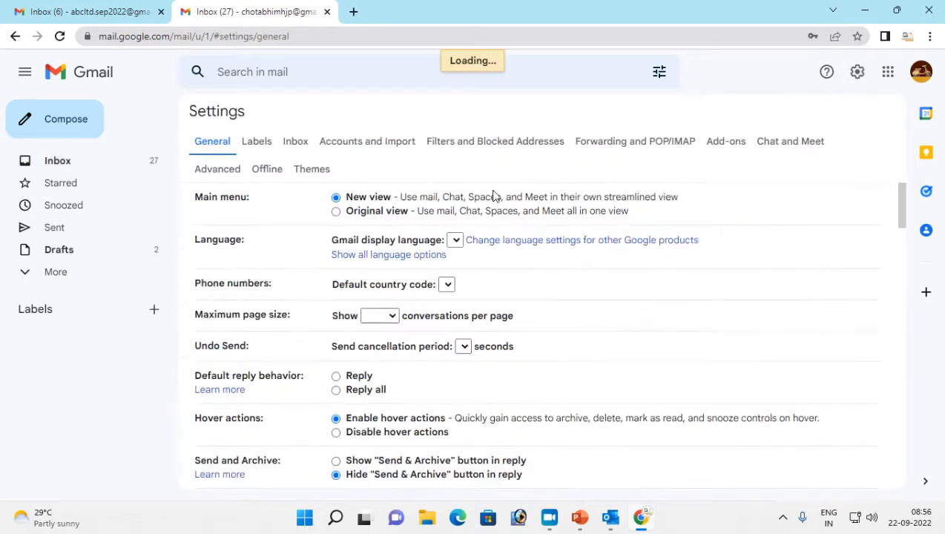
click(627, 143)
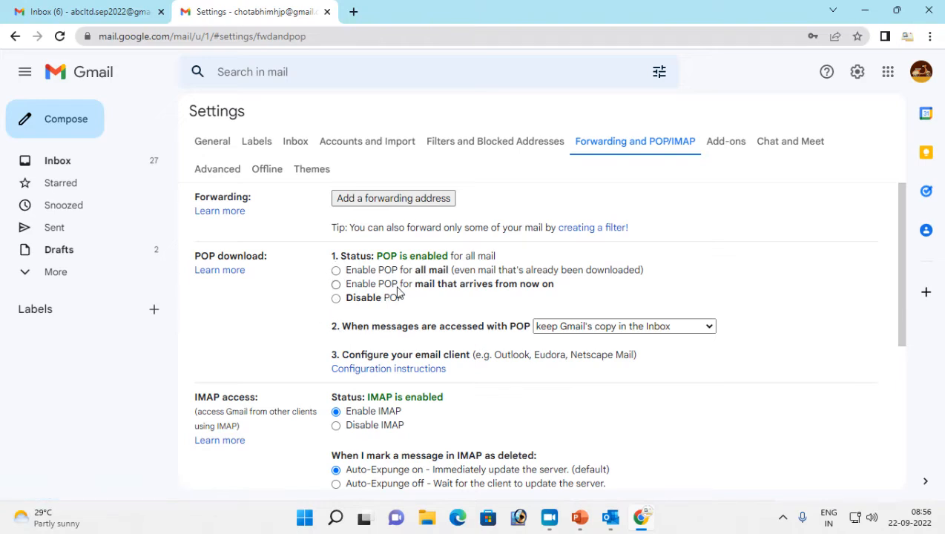
scroll(338, 334, down, 2)
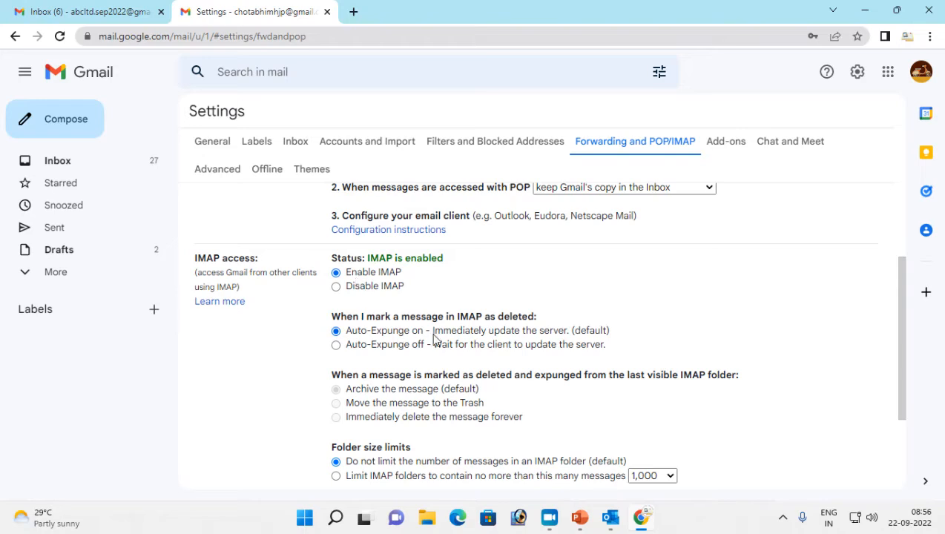
scroll(408, 333, up, 2)
click(63, 162)
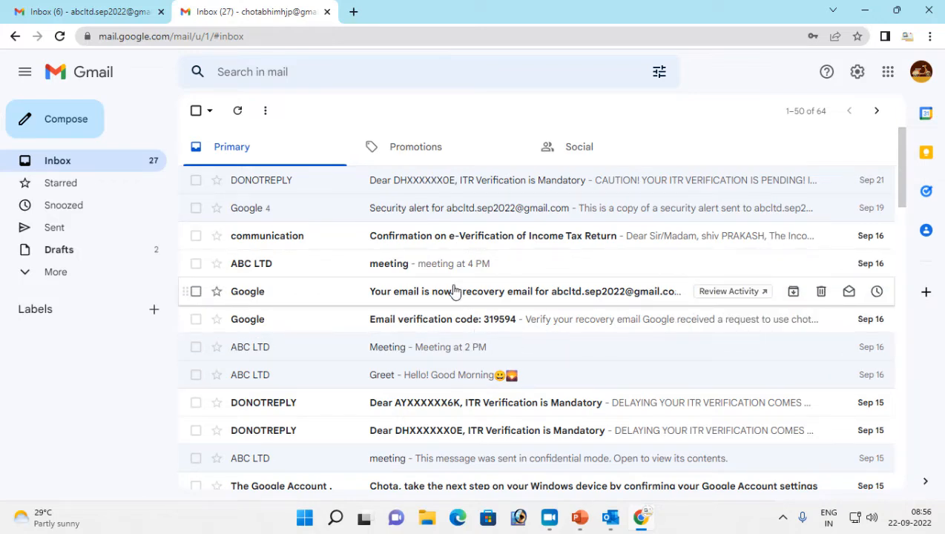
click(610, 518)
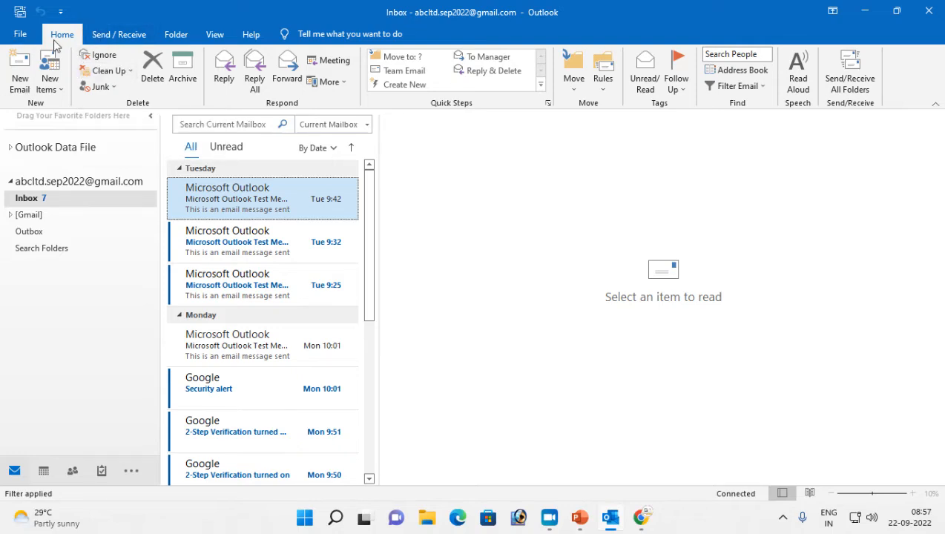
Start adding another email account from the account page, then cancel it
click(20, 34)
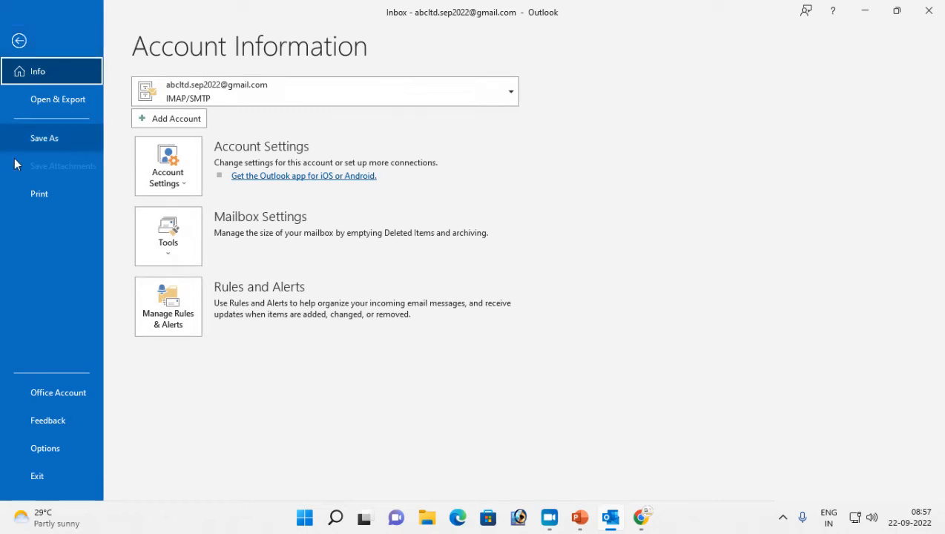
click(161, 124)
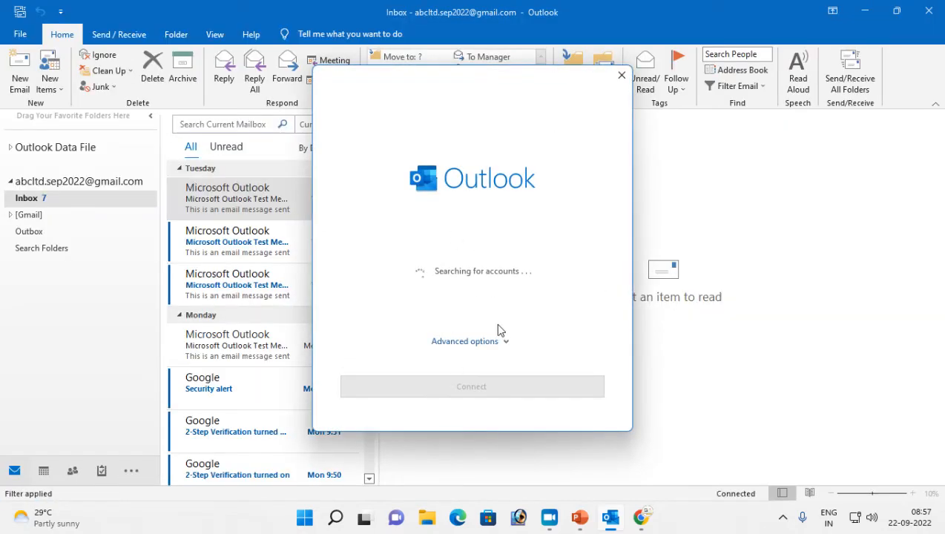
click(622, 75)
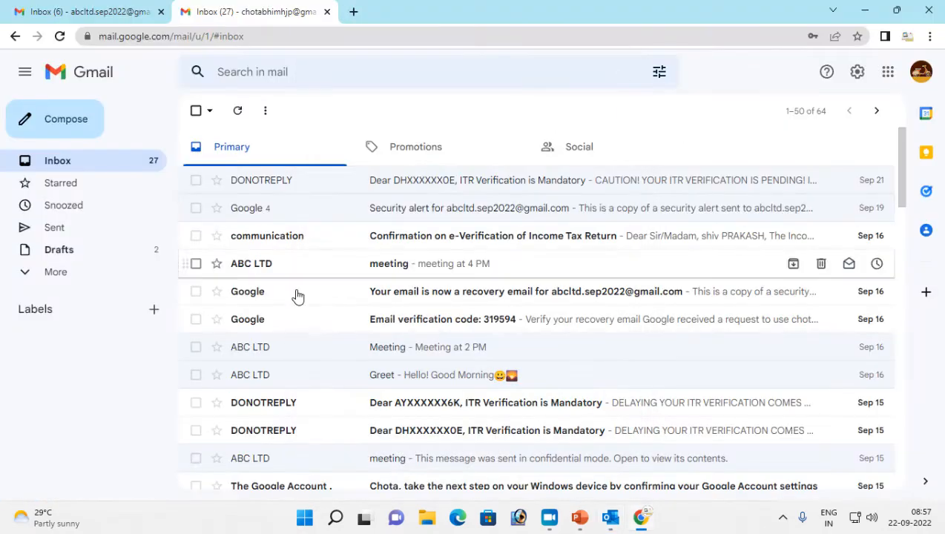
click(611, 517)
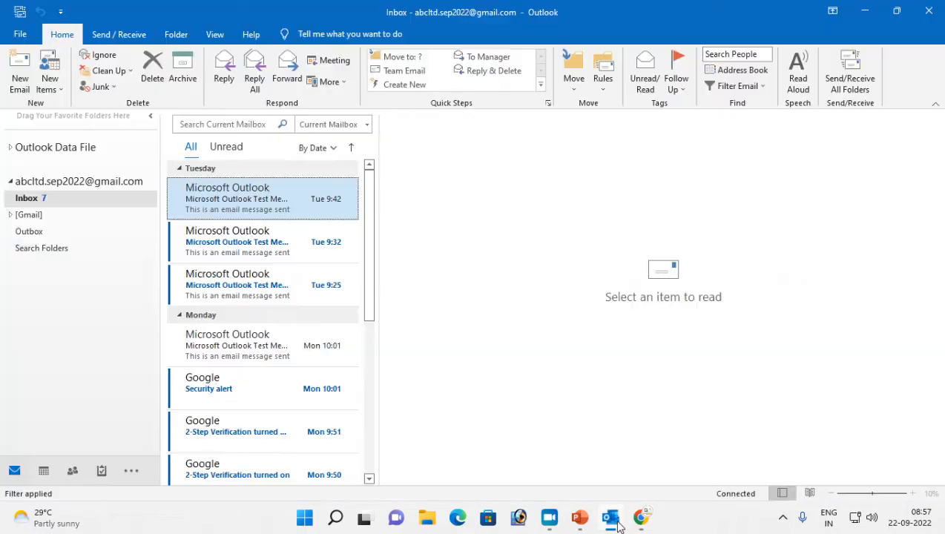
Start a new account from Account Settings, then close both windows without adding it
click(20, 35)
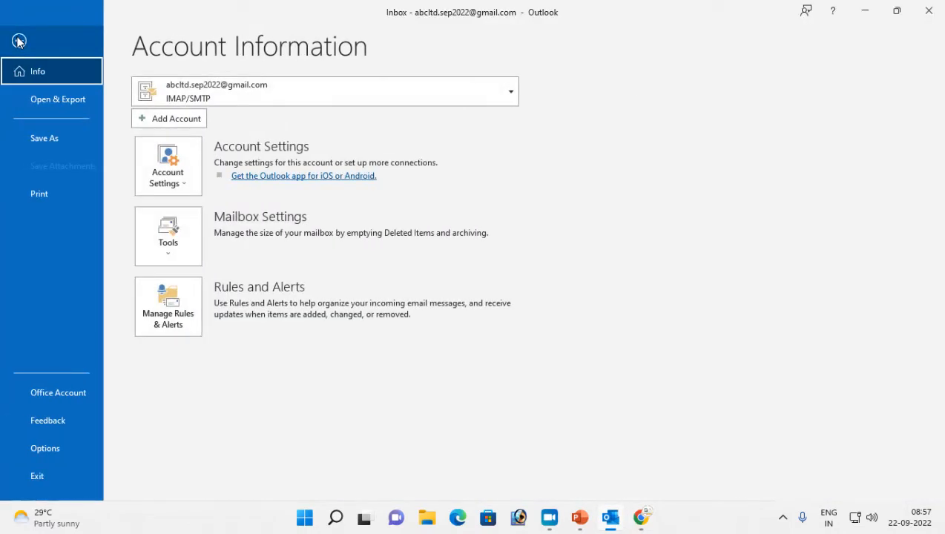
click(180, 181)
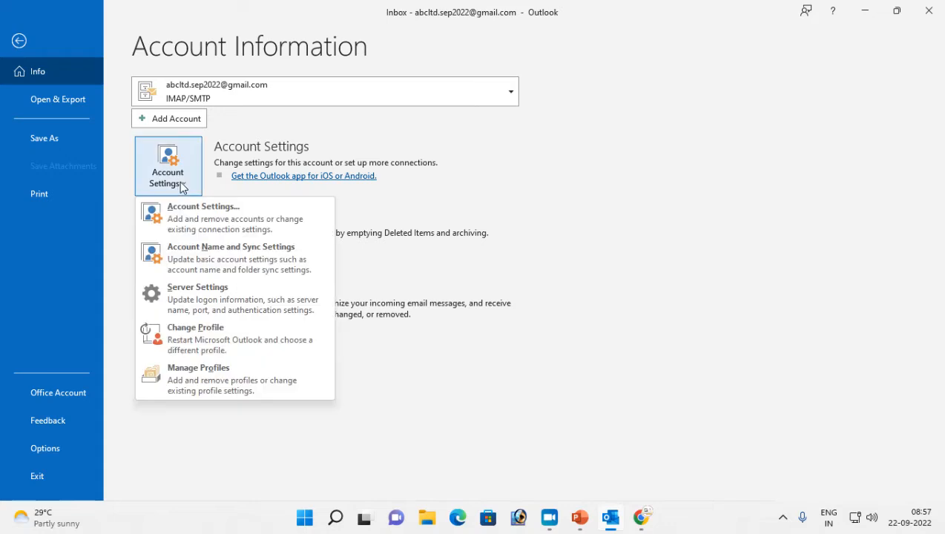
click(197, 223)
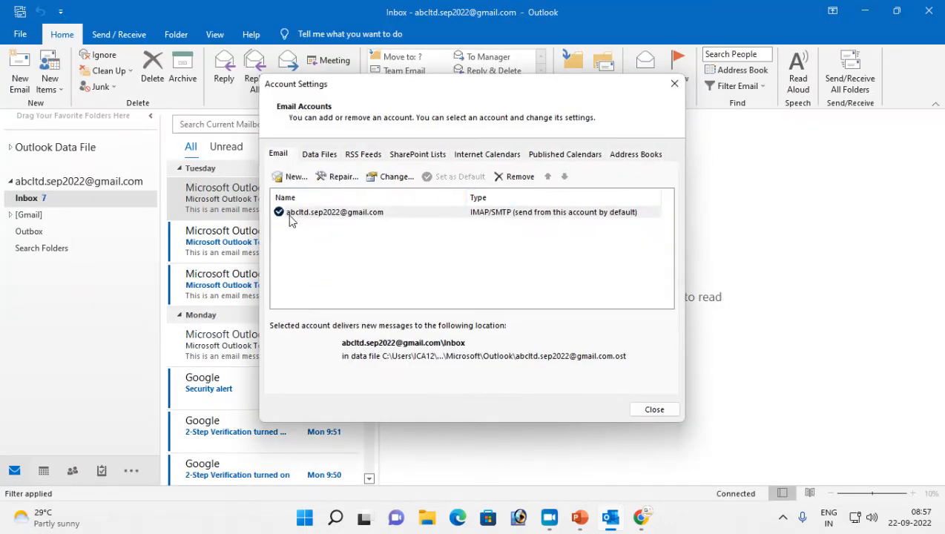
click(290, 178)
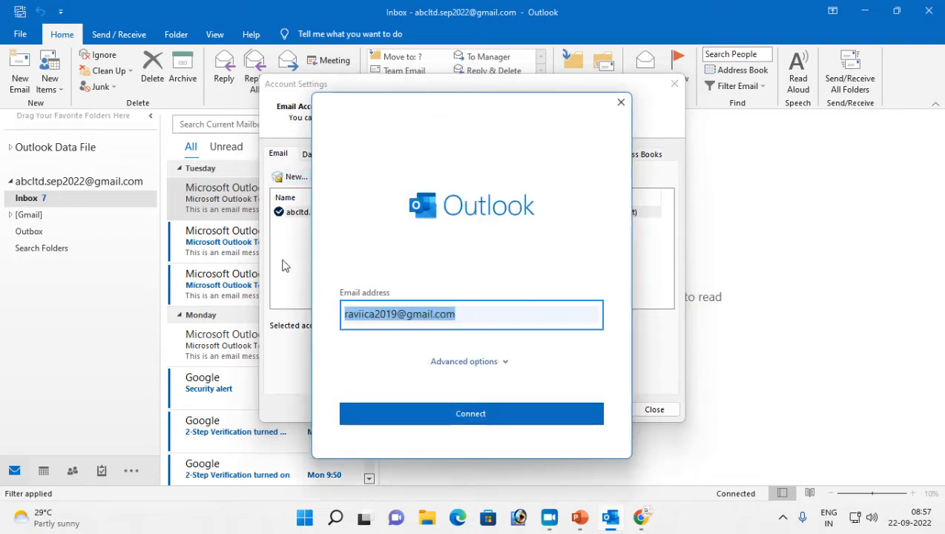
key(BackSpace)
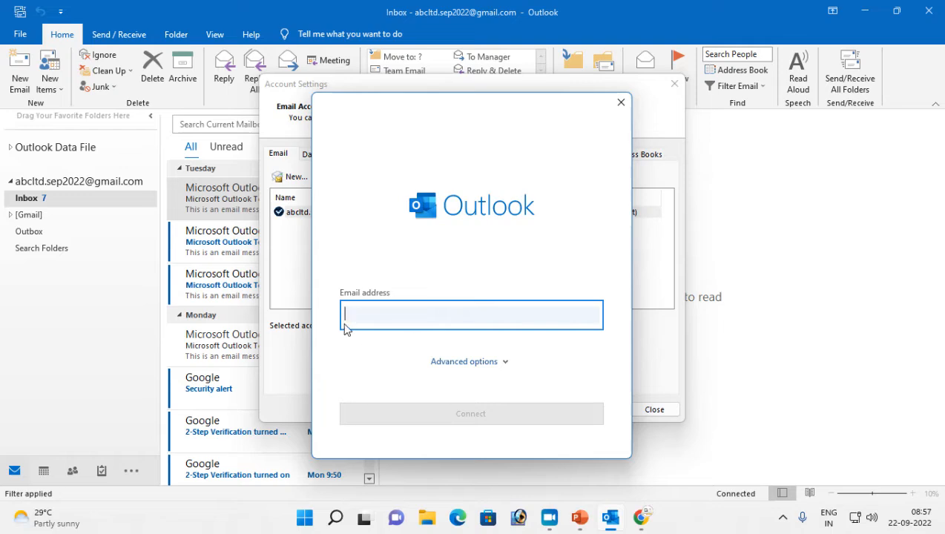
click(628, 107)
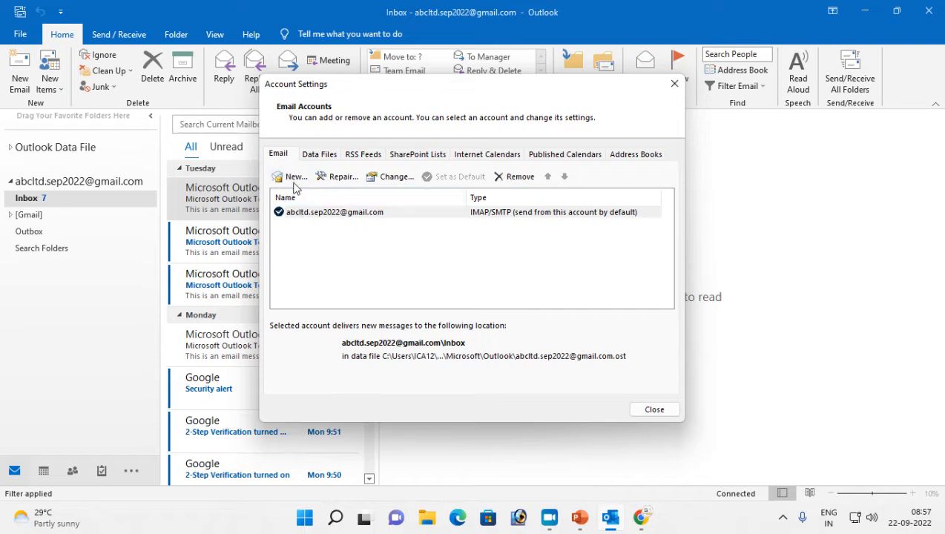
click(675, 84)
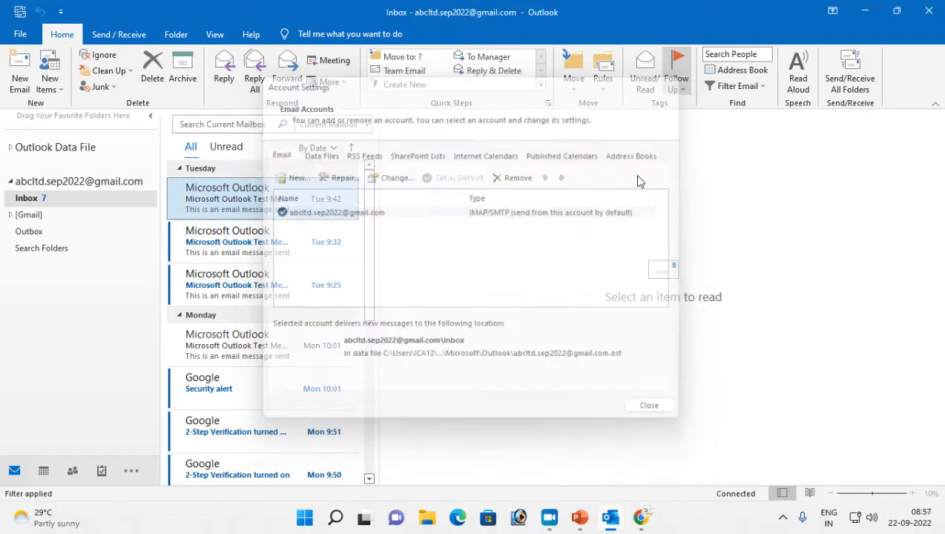
Begin Add Account with the new Gmail address and choose IMAP as the account type
click(24, 35)
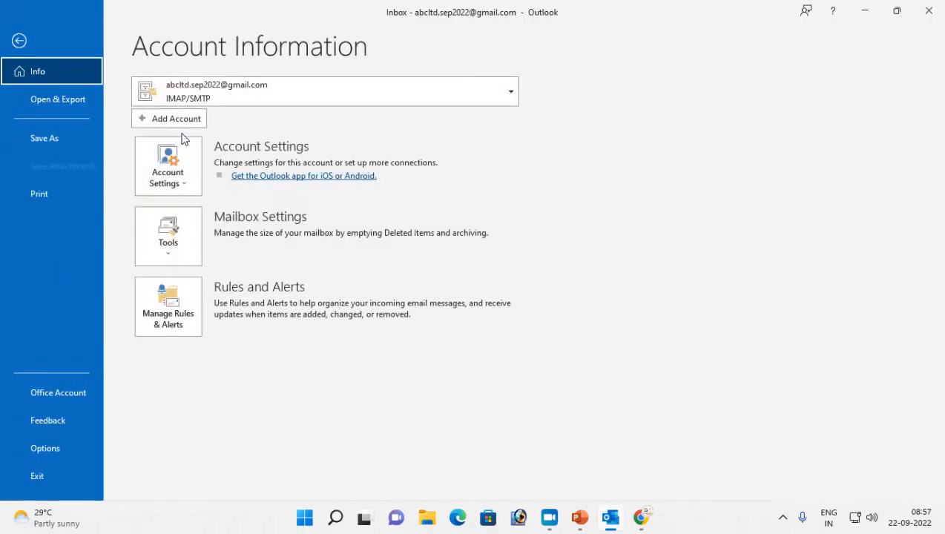
click(173, 125)
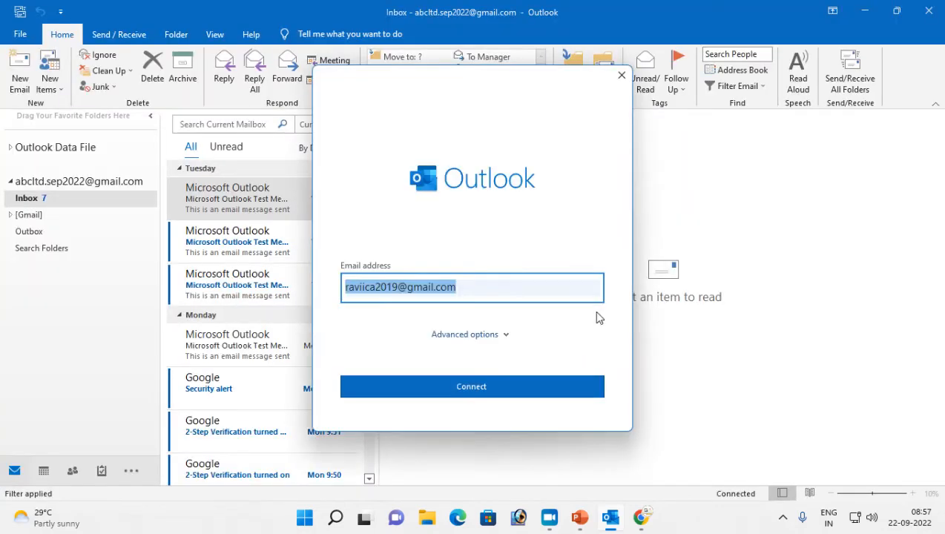
key(BackSpace)
text(CHOT)
key(BackSpace)
key(BackSpace)
key(BackSpace)
key(BackSpace)
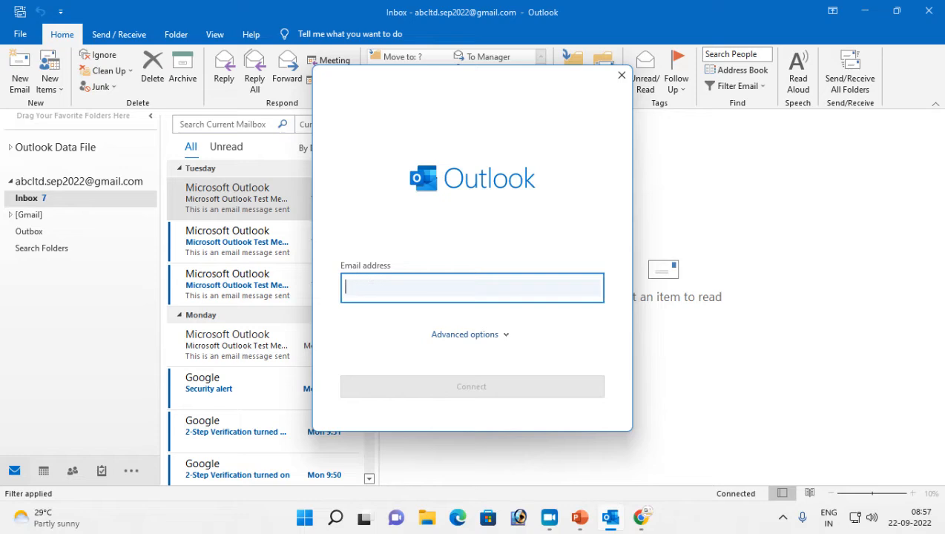
key(BackSpace)
key(BackSpace)
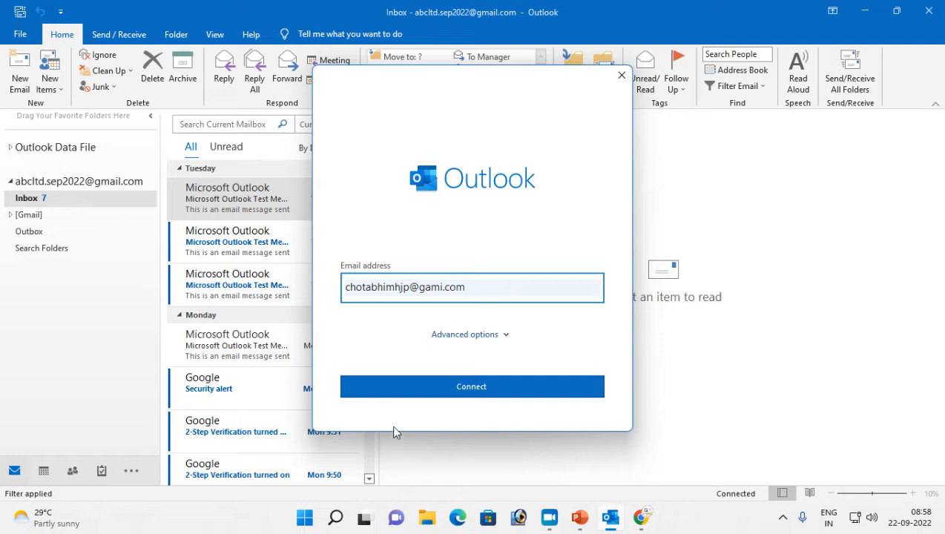
click(469, 386)
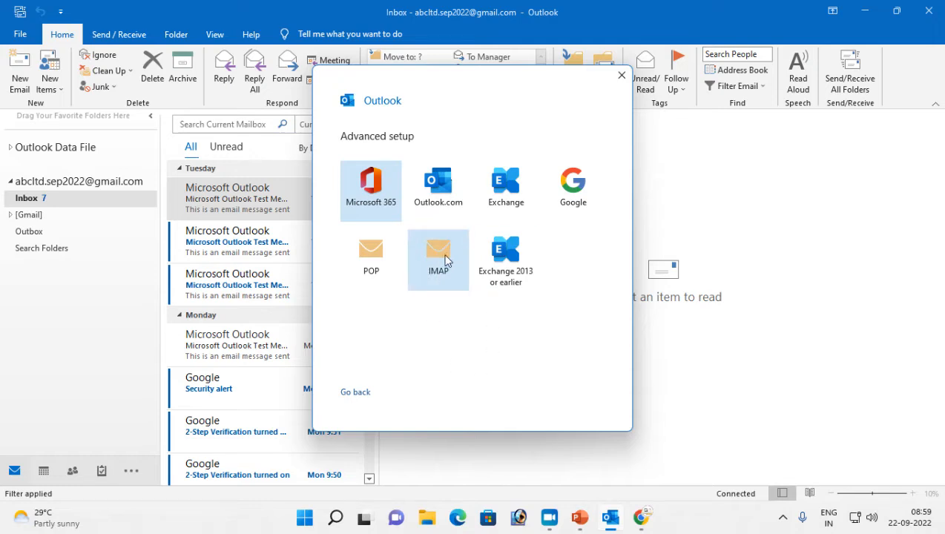
click(439, 256)
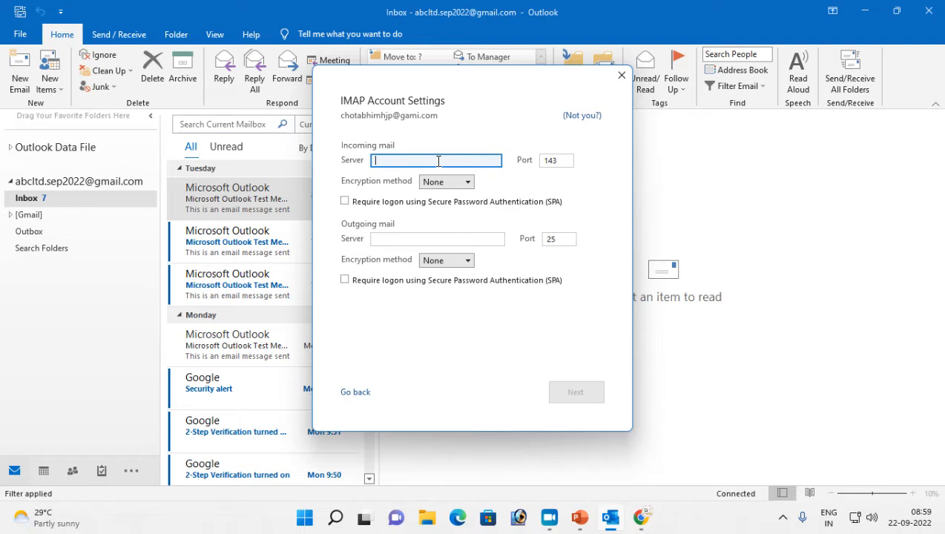
Set the incoming server to imap.gamil.com on port 993 with SSL/TLS
text(ap.gamil.com)
key(Tab)
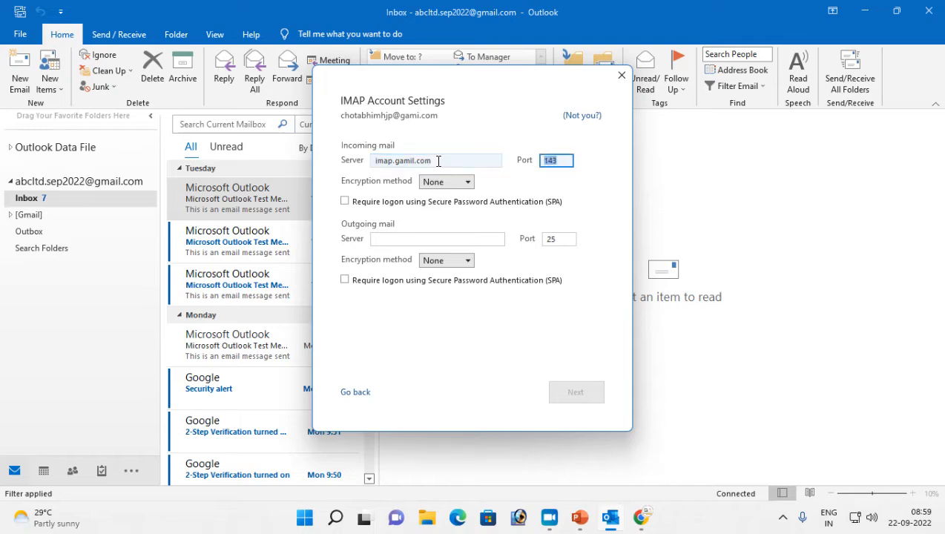
text(993)
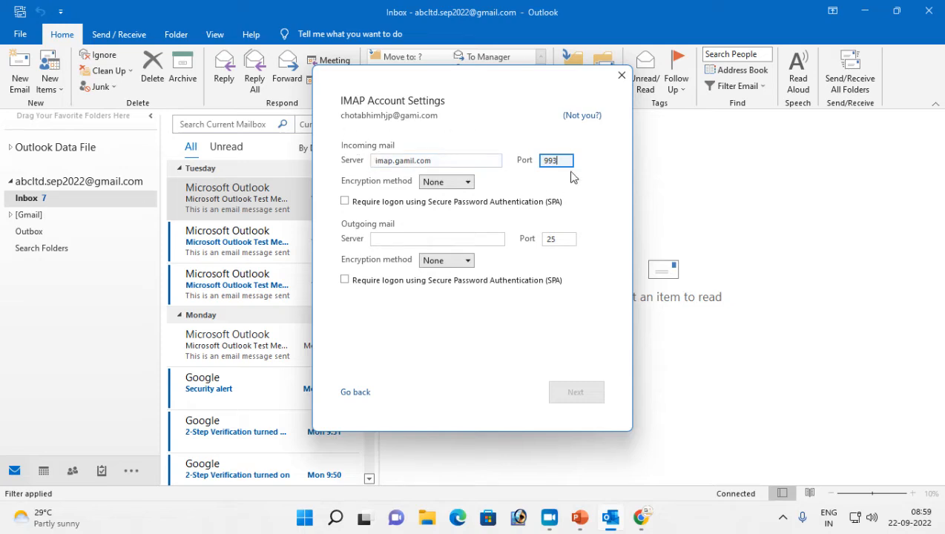
click(467, 183)
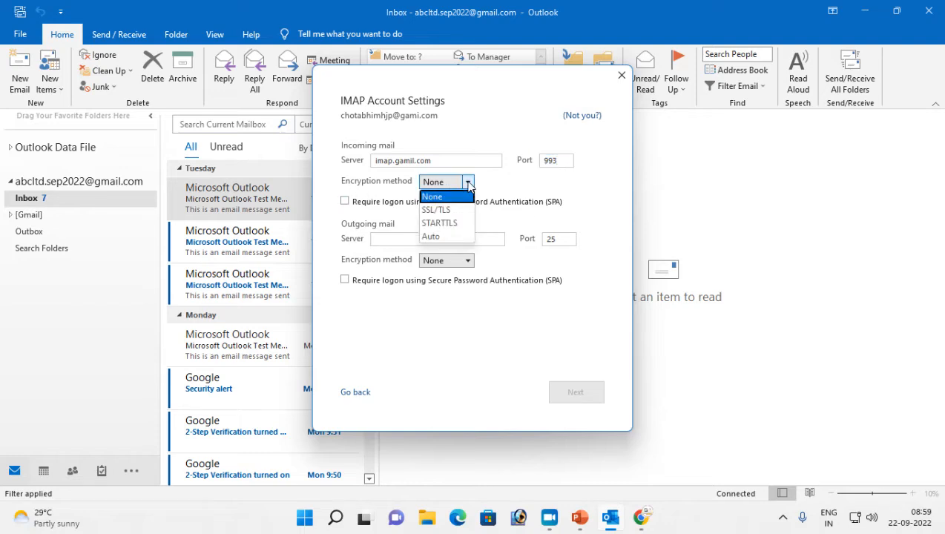
click(438, 212)
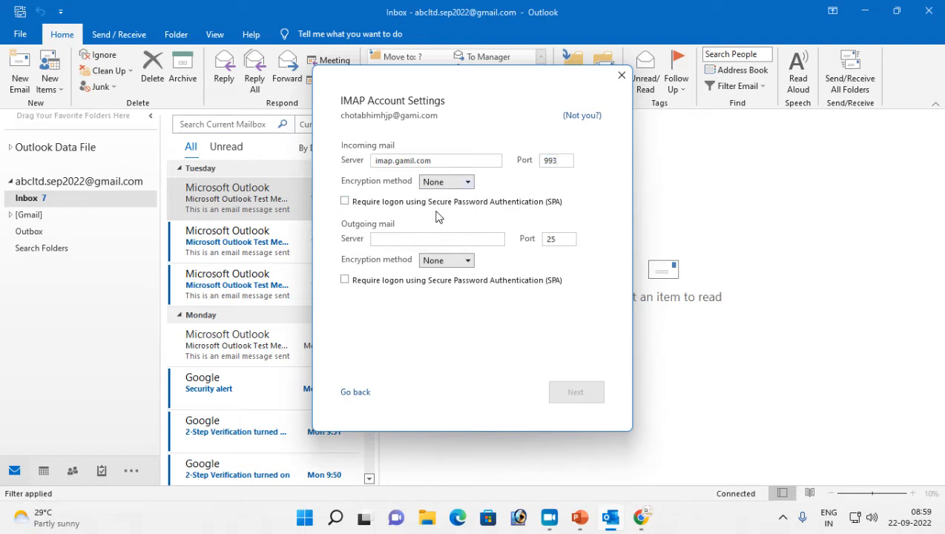
Set the outgoing server to smtp.gmail.com on port 465 with SSL/TLS
click(389, 237)
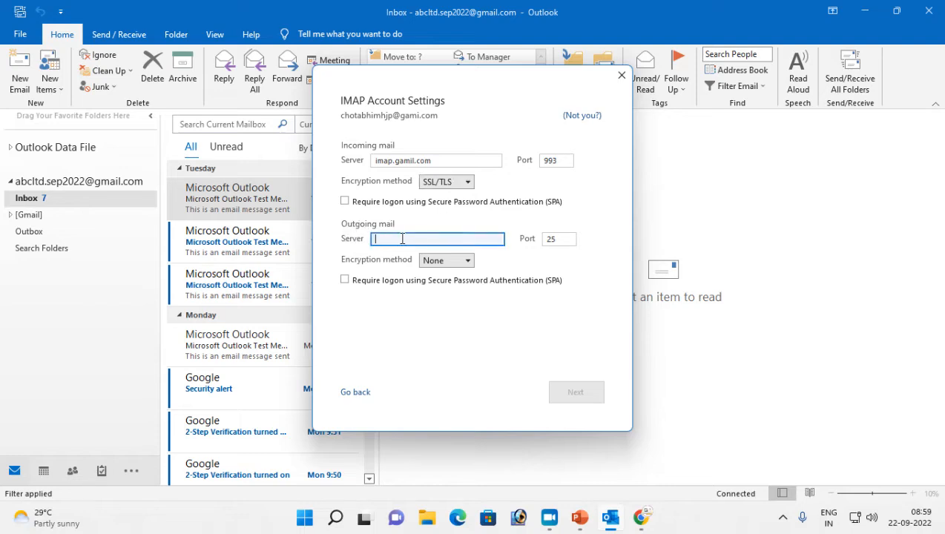
text(smtp.gmail.com)
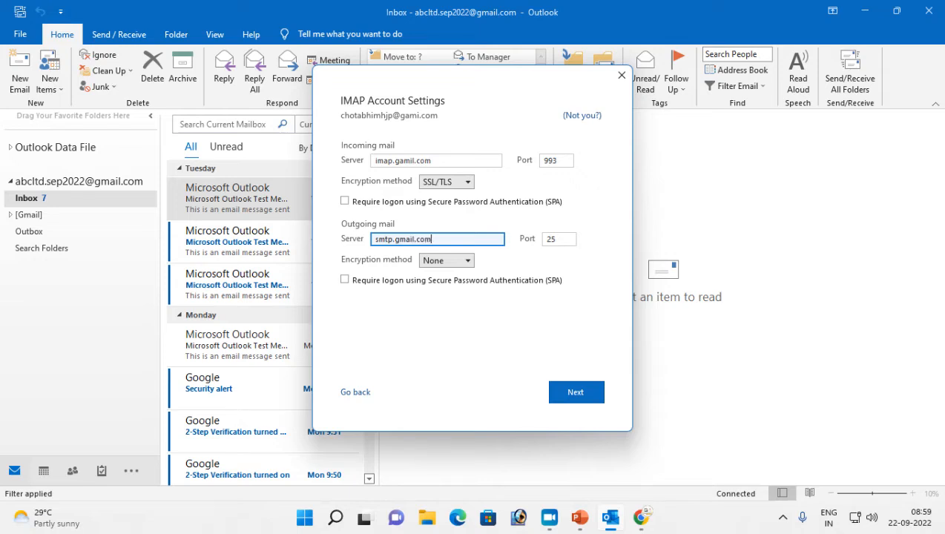
key(Tab)
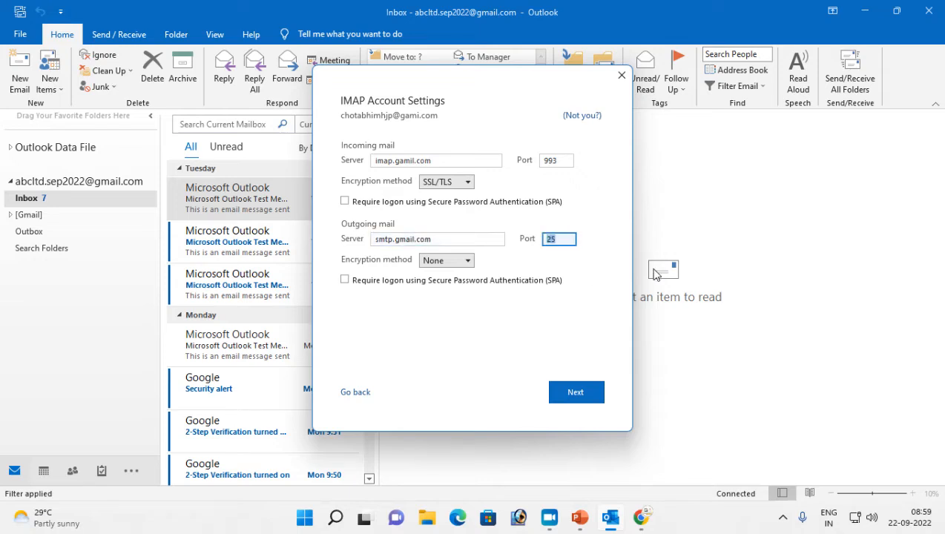
text(46)
click(468, 262)
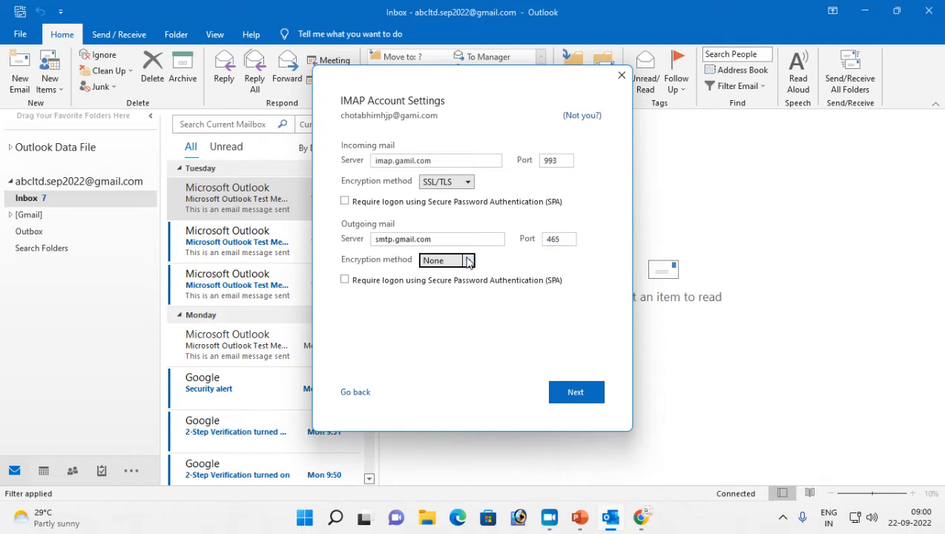
click(444, 289)
click(578, 401)
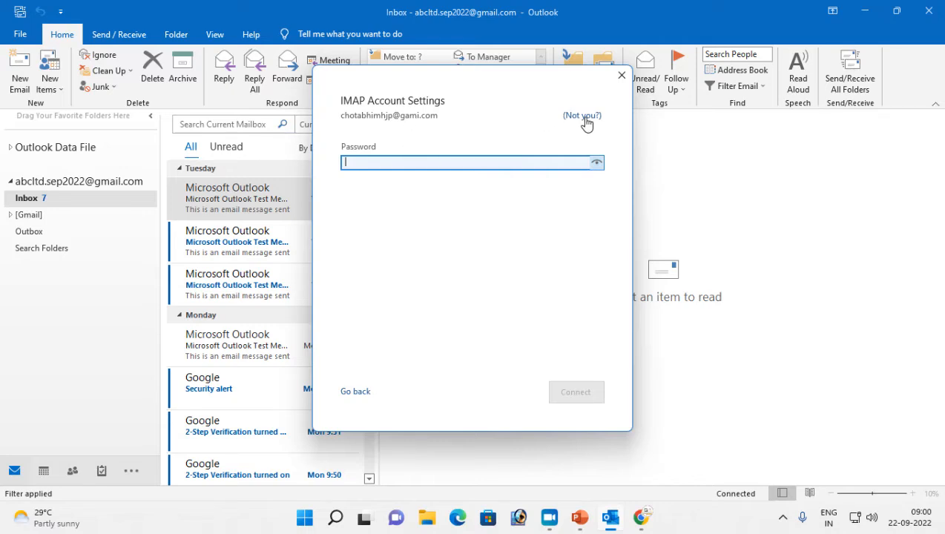
Go back to the email address page and fix the domain to gmail.com
click(345, 391)
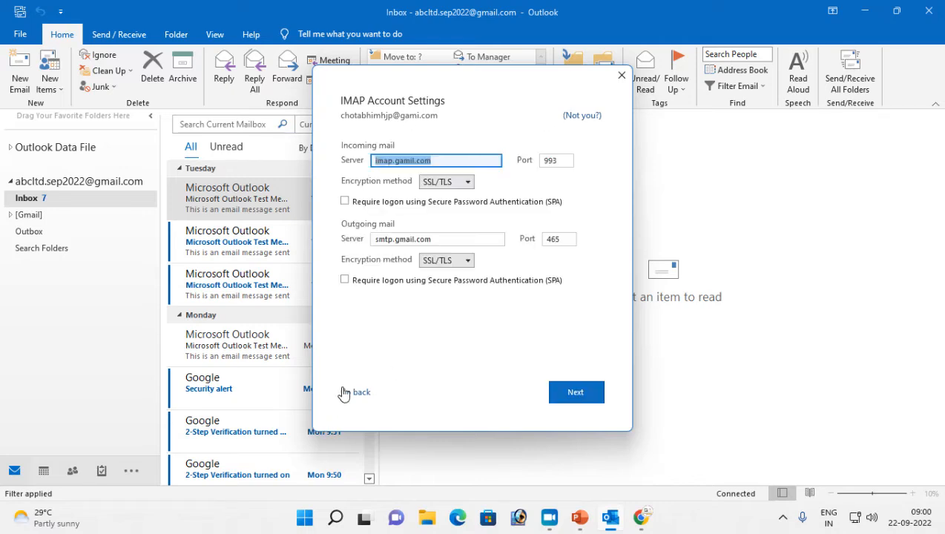
click(345, 392)
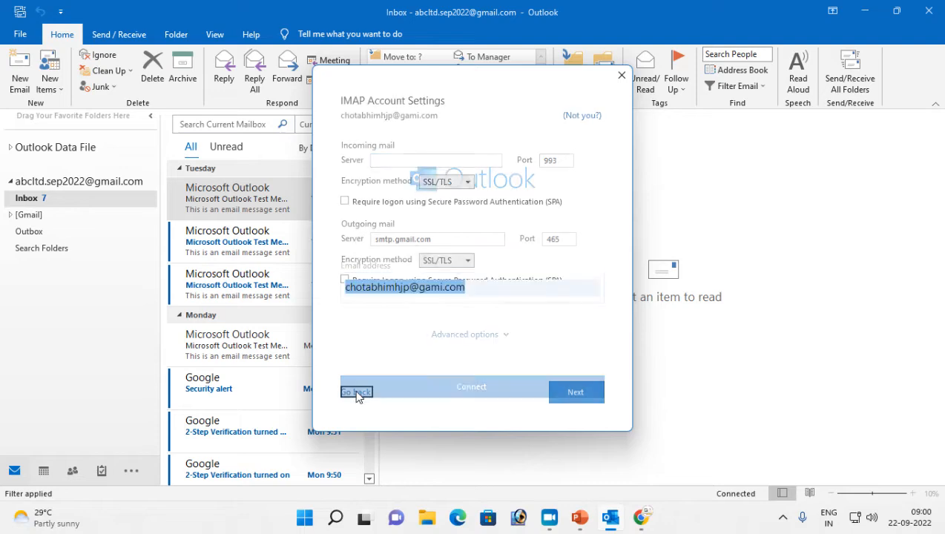
click(442, 287)
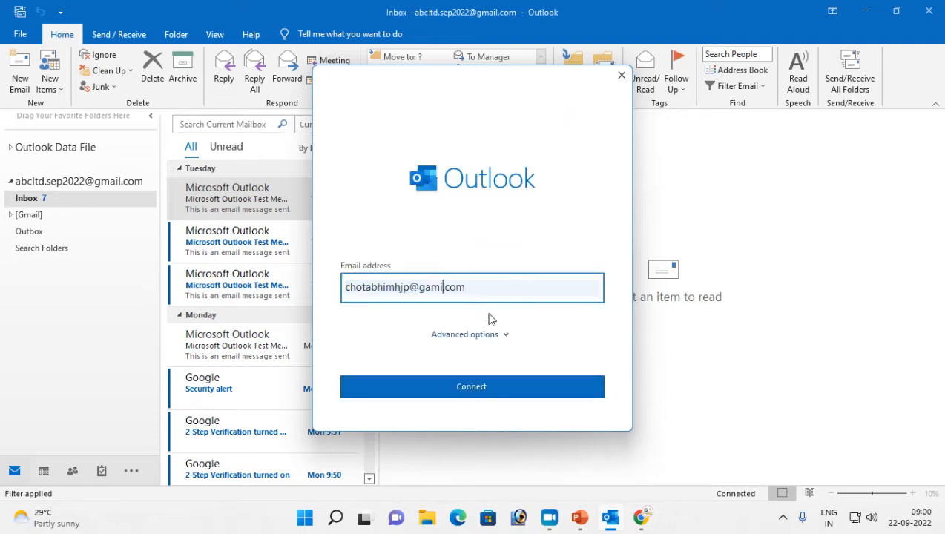
key(BackSpace)
key(BackSpace)
key(BackSpace)
text(mail)
Connect the corrected address, sign in with the Google password, and allow Outlook access
click(473, 395)
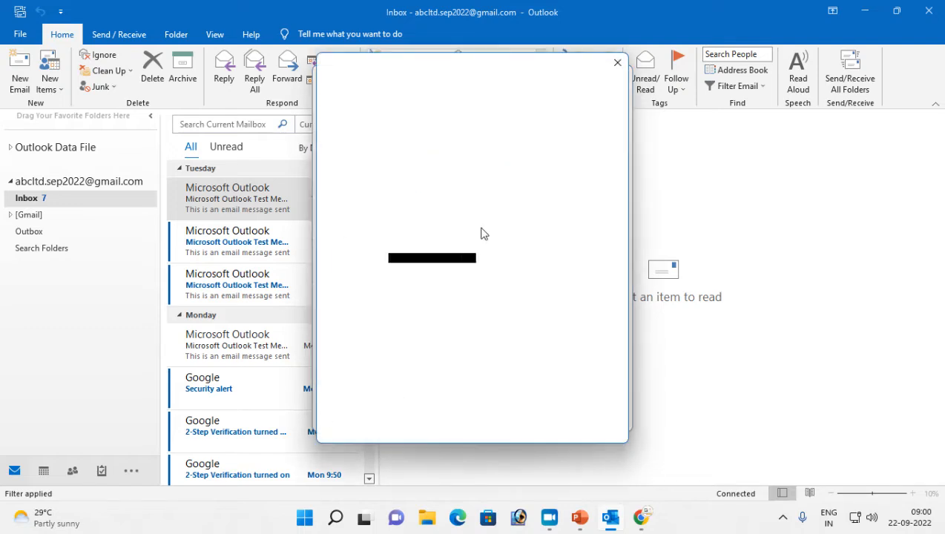
click(472, 279)
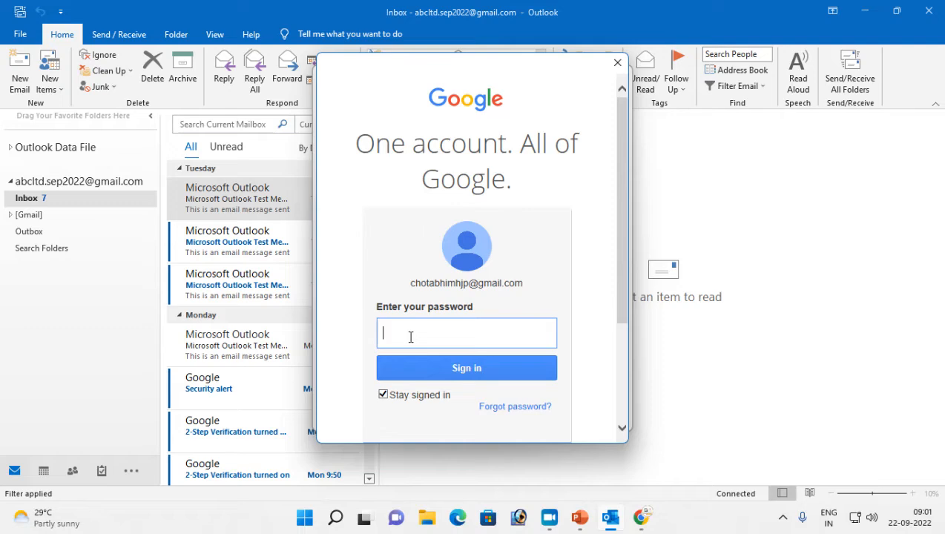
text(******)
mouse_move(437, 395)
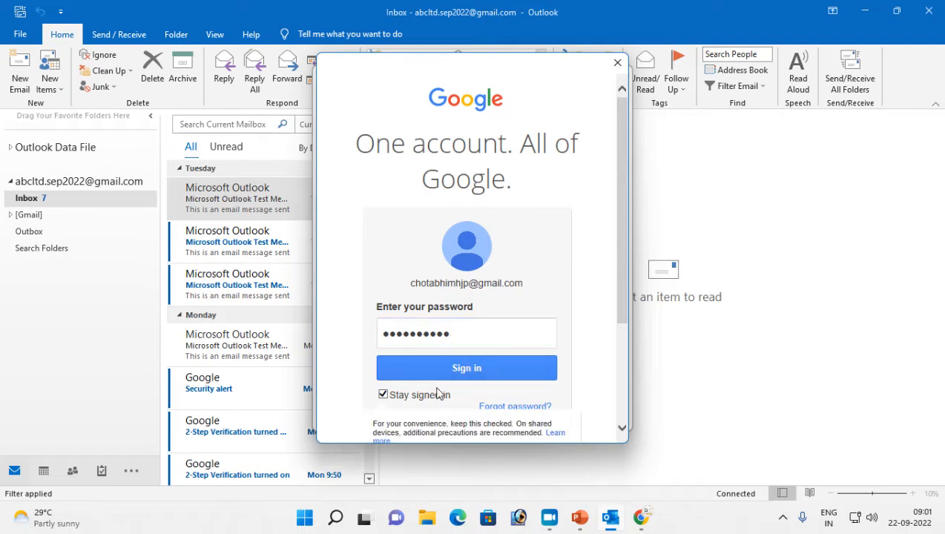
click(490, 373)
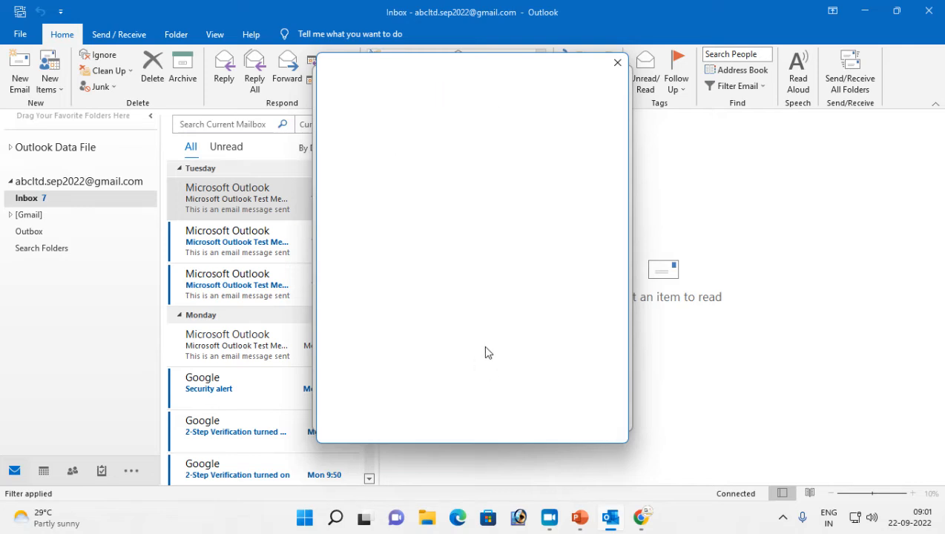
scroll(449, 330, down, 5)
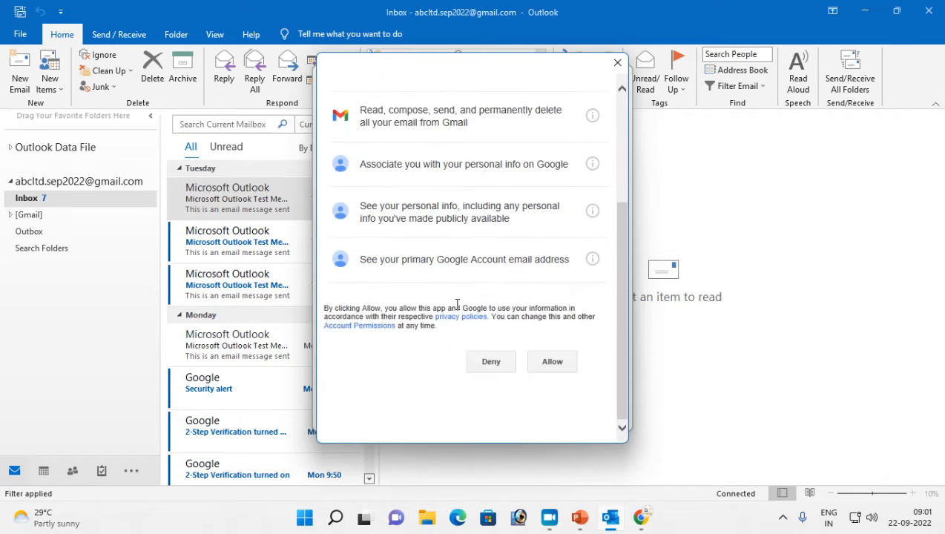
click(553, 363)
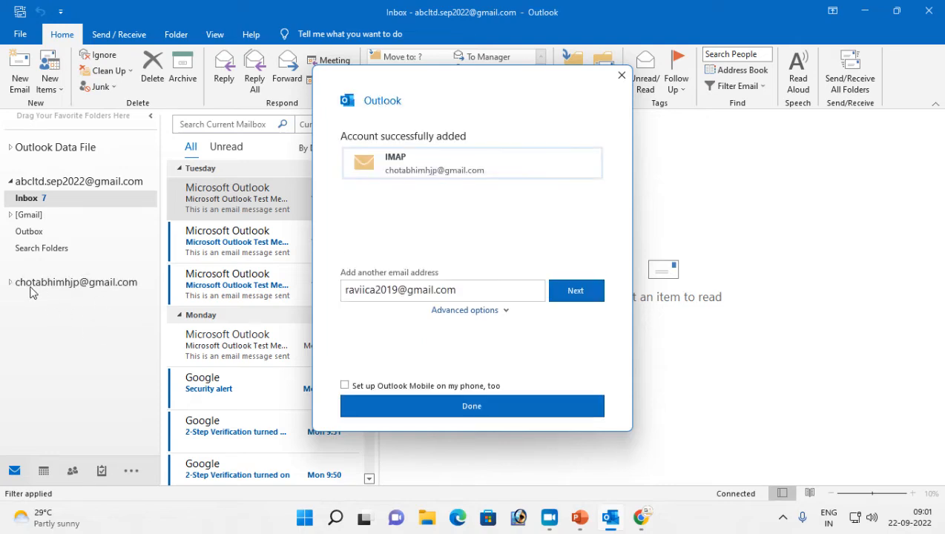
Finish setup, check the first account's Inbox, then open the new account's empty Inbox
click(492, 408)
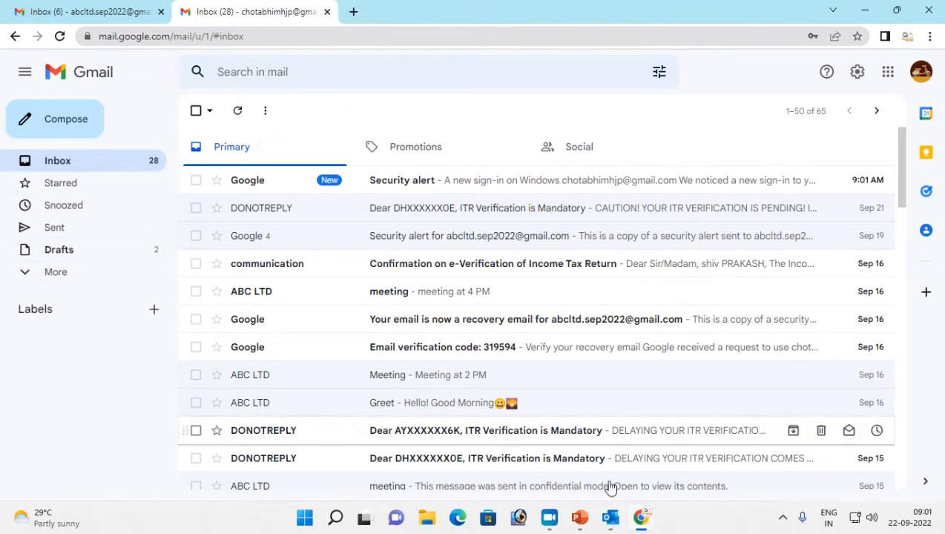
click(613, 519)
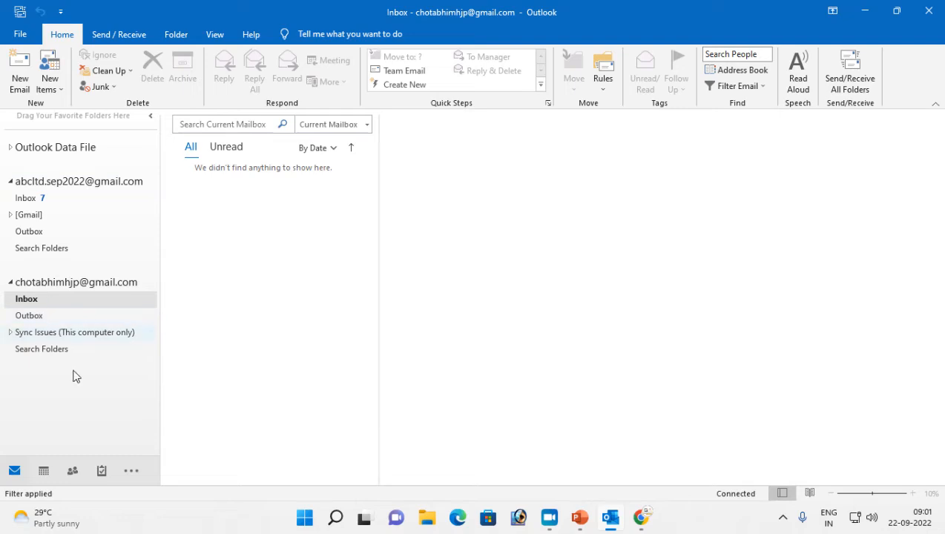
click(33, 185)
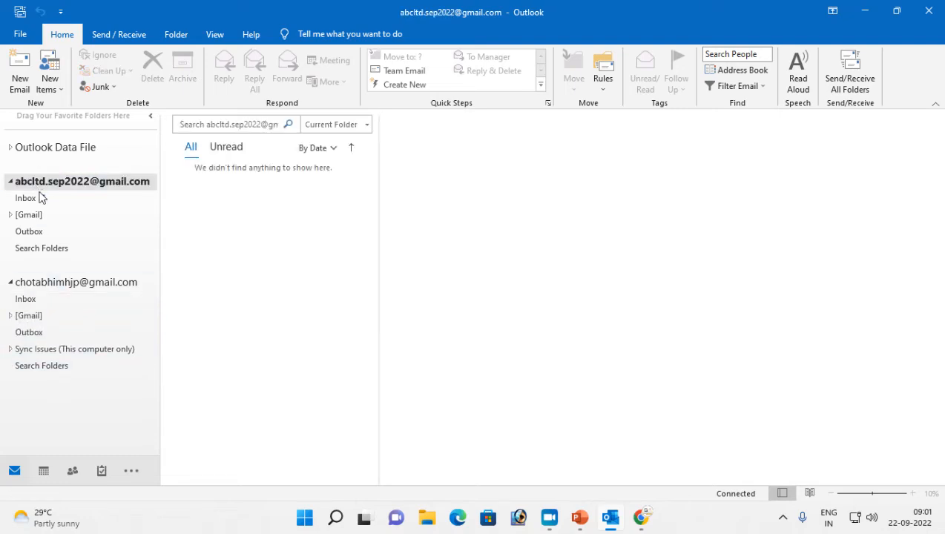
click(74, 196)
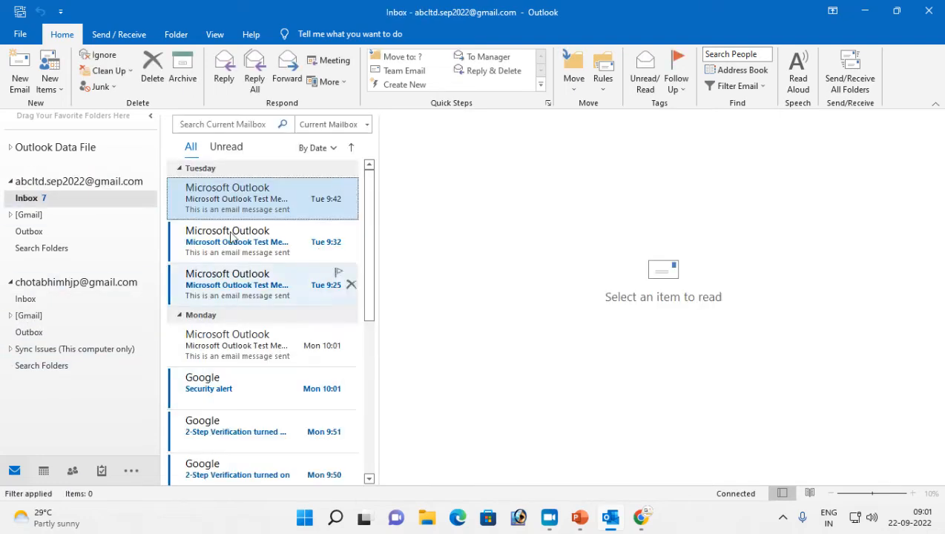
click(36, 282)
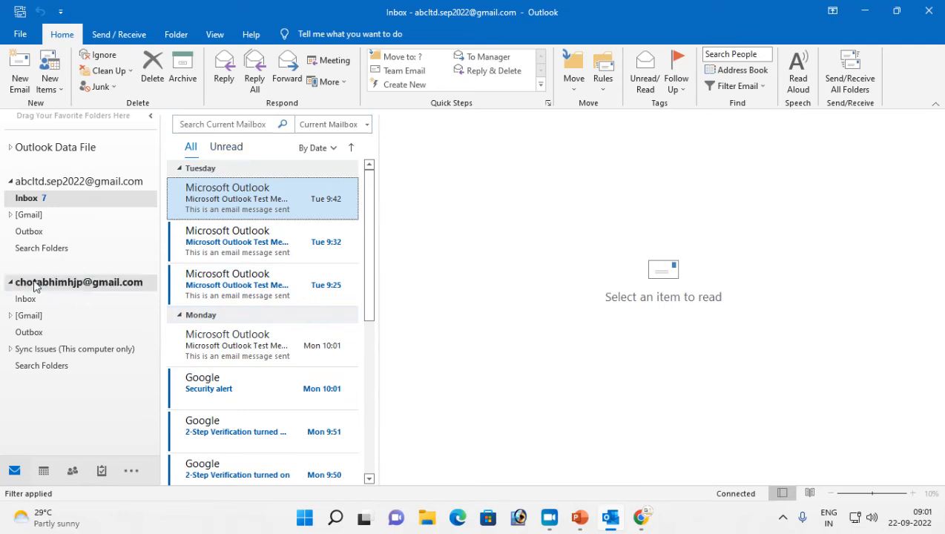
click(13, 301)
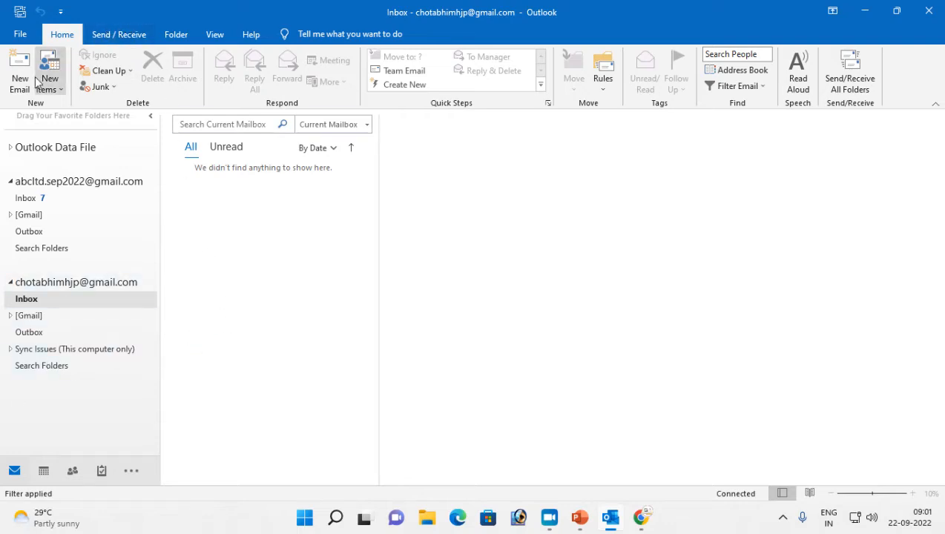
Run Send/Receive All Folders from the Send / Receive tab
click(109, 35)
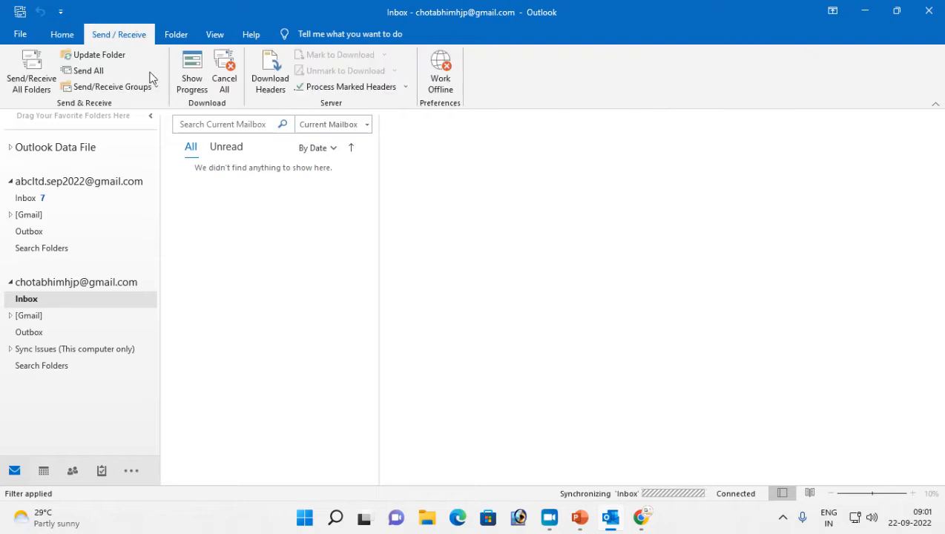
click(26, 87)
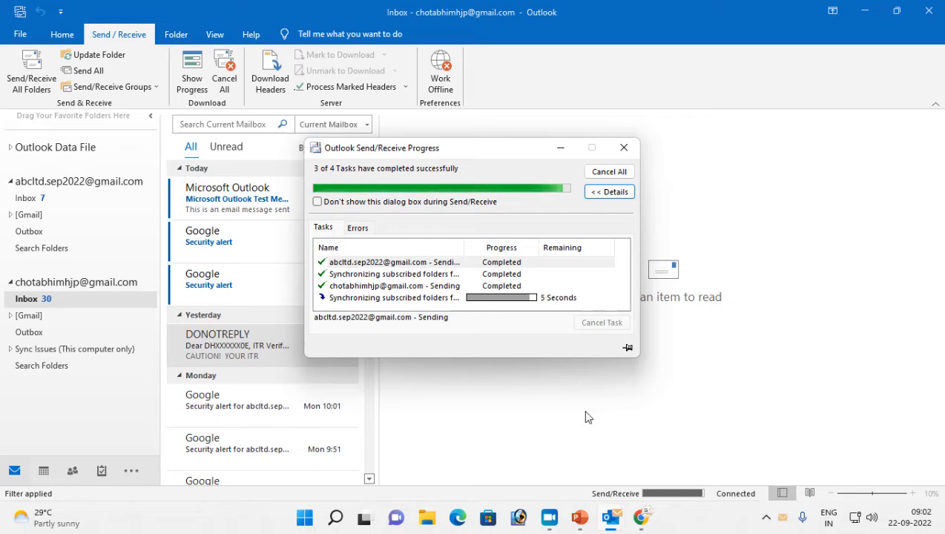
Advance the PowerPoint slide show to 'Sending & Receiving Mails from Outlook', then return to Outlook's first Inbox
mouse_move(583, 513)
click(702, 401)
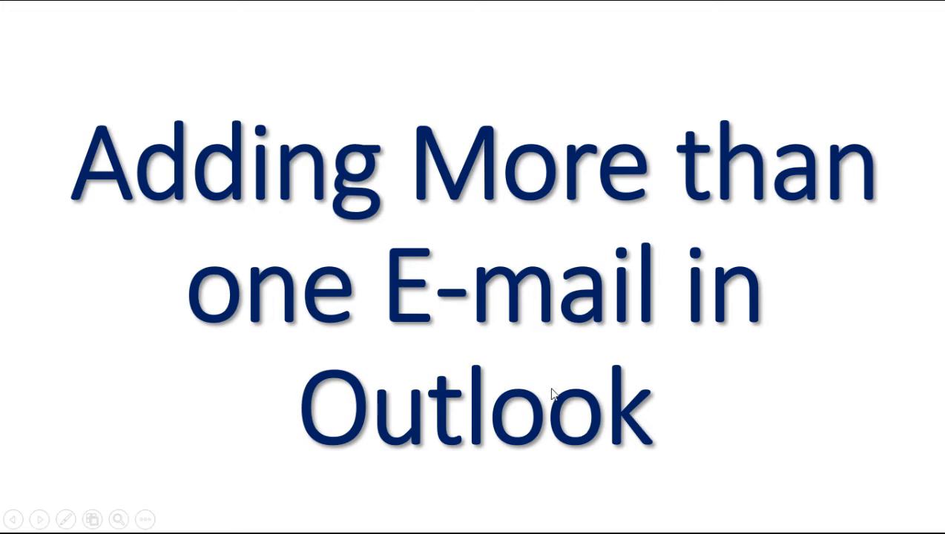
click(645, 337)
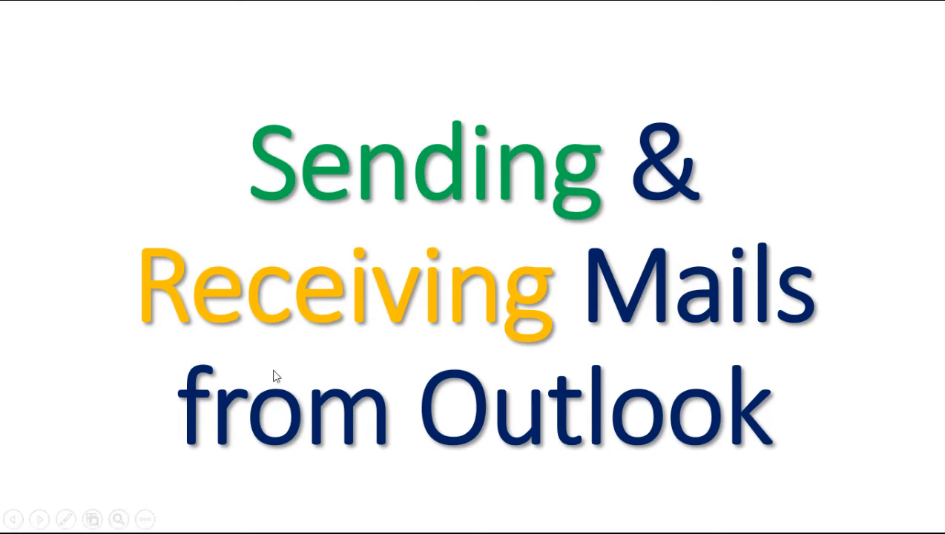
key(alt+Tab)
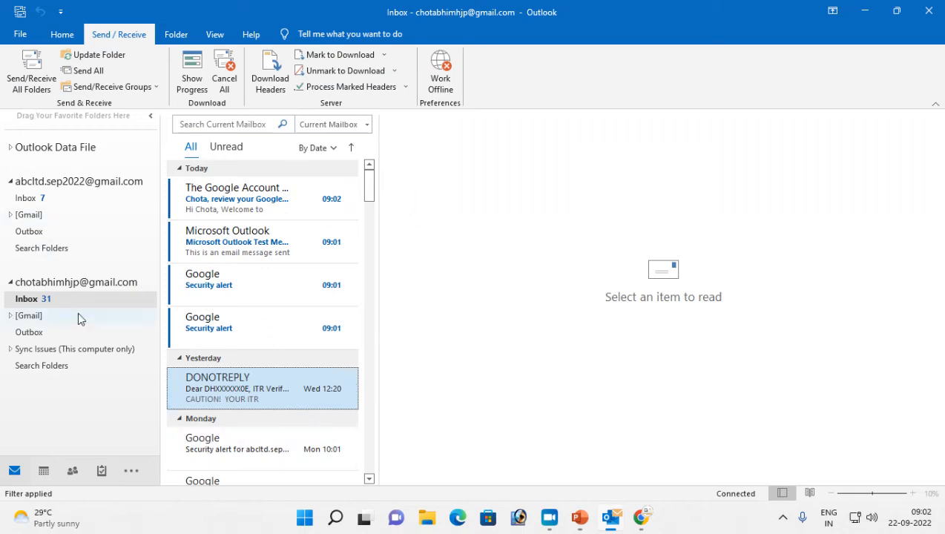
click(37, 199)
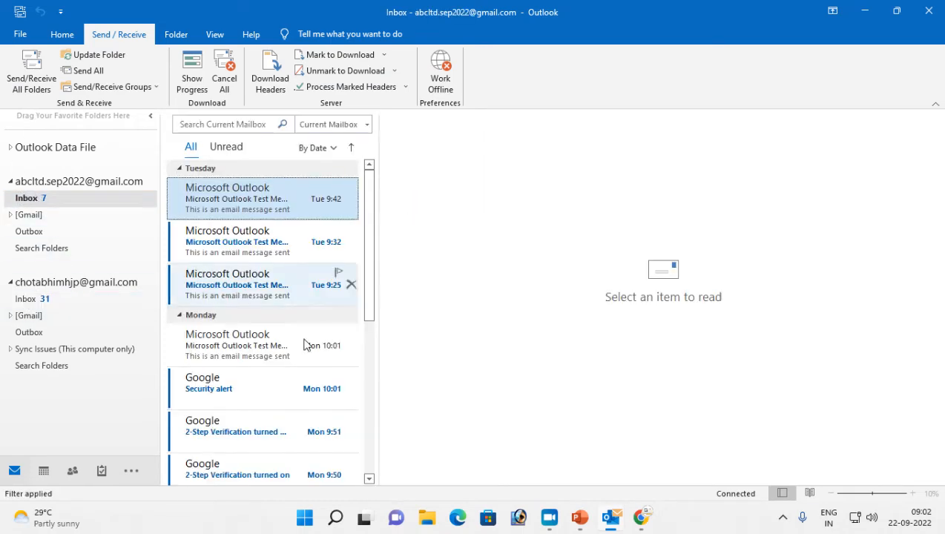
Return to the first account's Inbox in the folder pane
click(26, 299)
drag(194, 383, 187, 380)
click(43, 198)
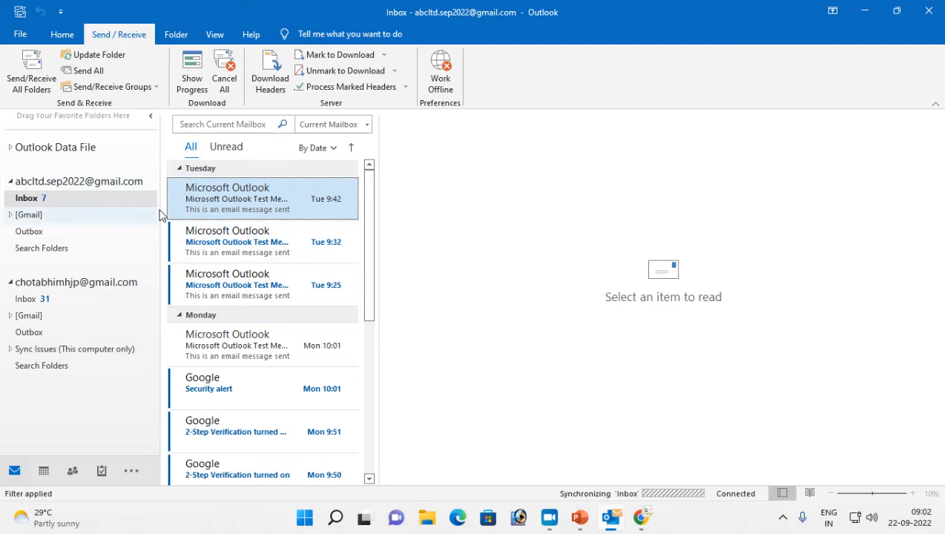
Start a new email from the Home tab, then discard it unsent
click(62, 34)
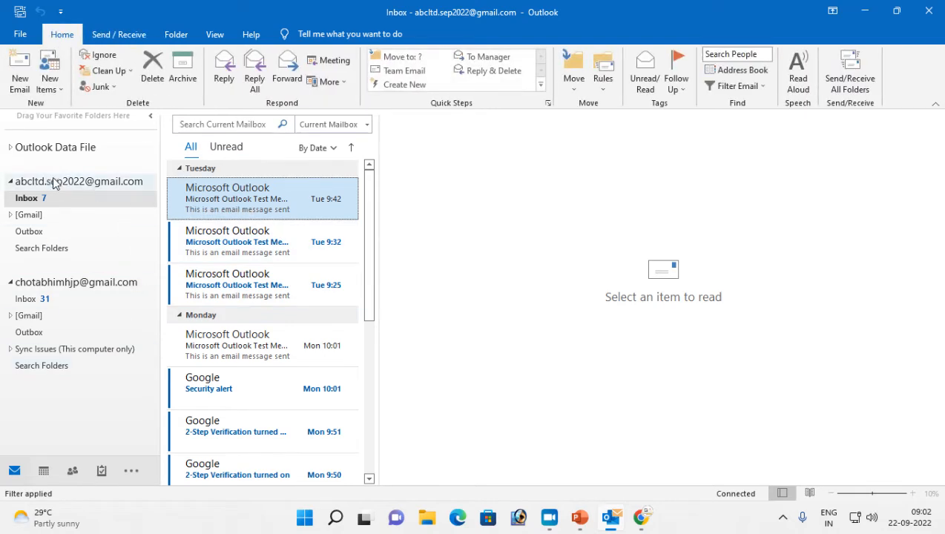
click(19, 82)
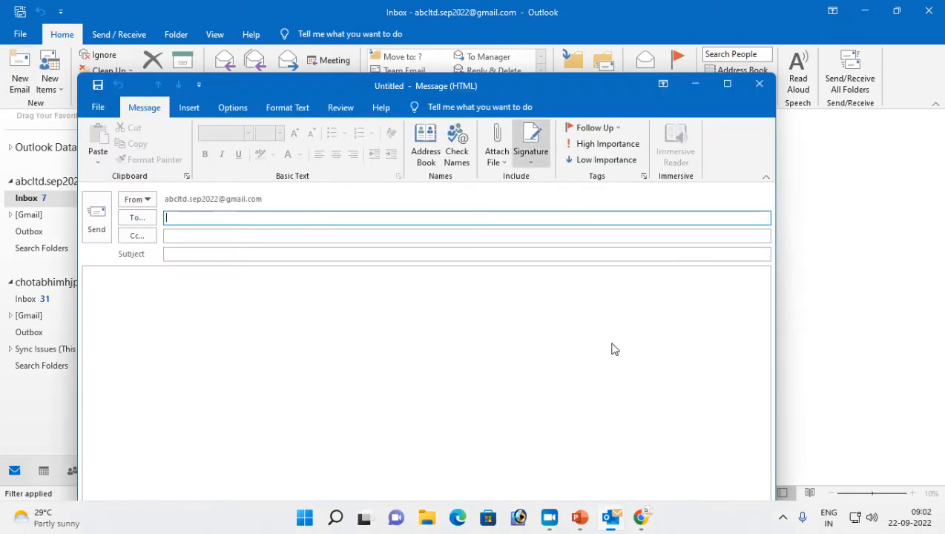
drag(334, 75, 350, 50)
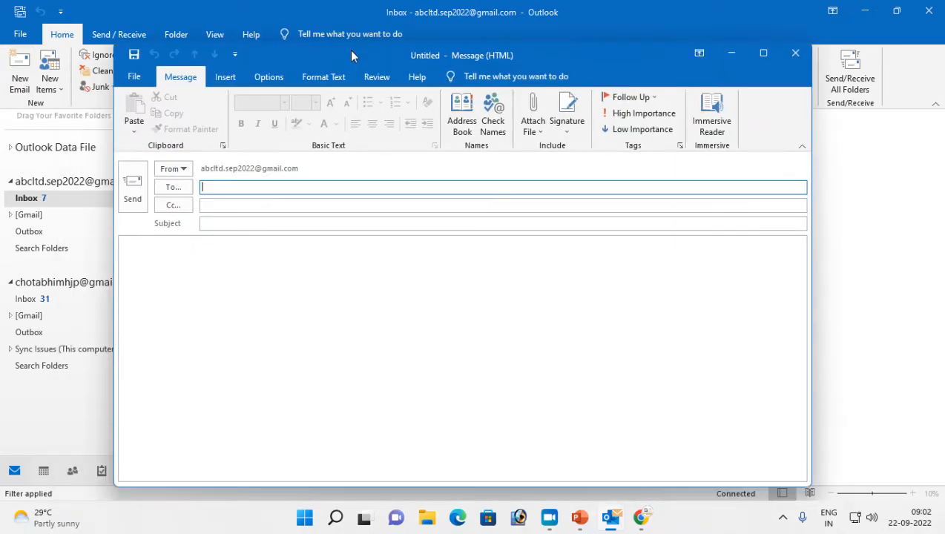
click(794, 54)
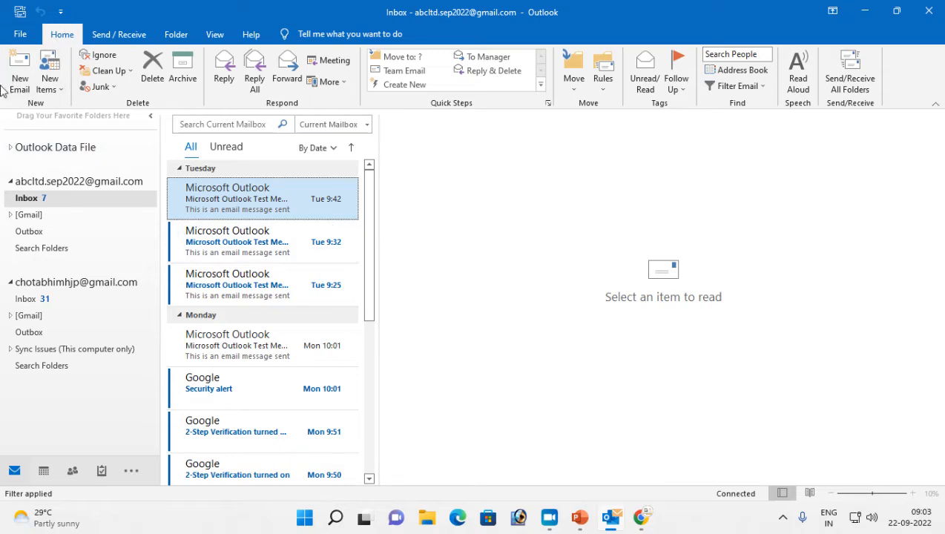
Discard a message made via New Items > E-mail Message, then open a blank one with Ctrl+N
click(62, 91)
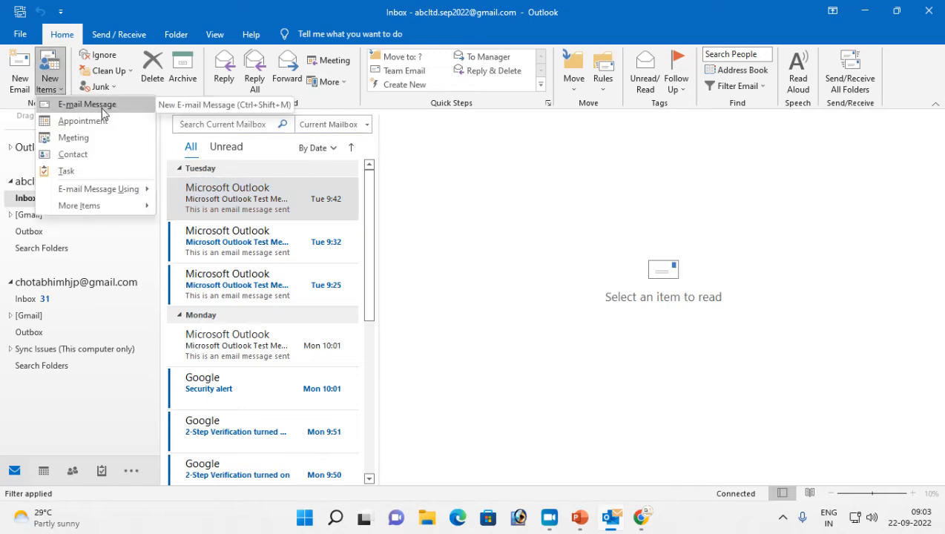
click(84, 106)
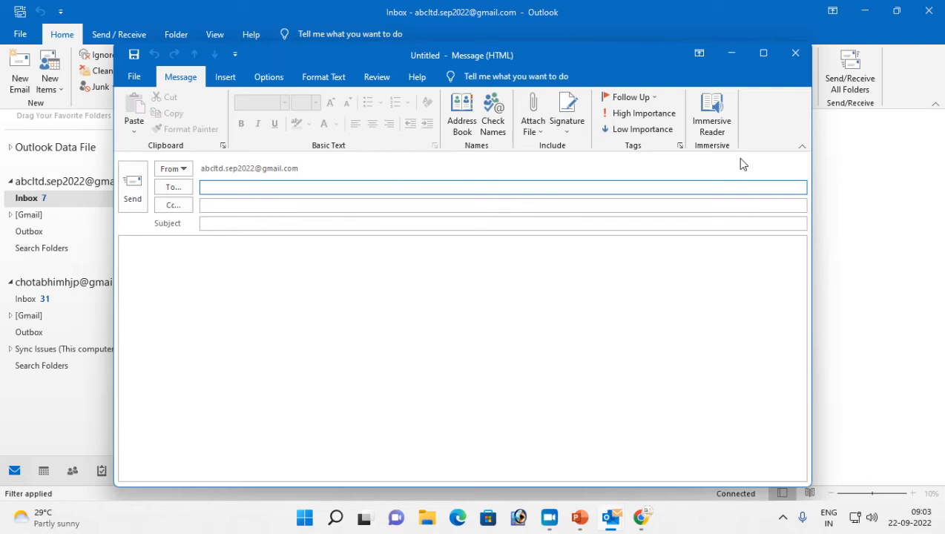
click(795, 52)
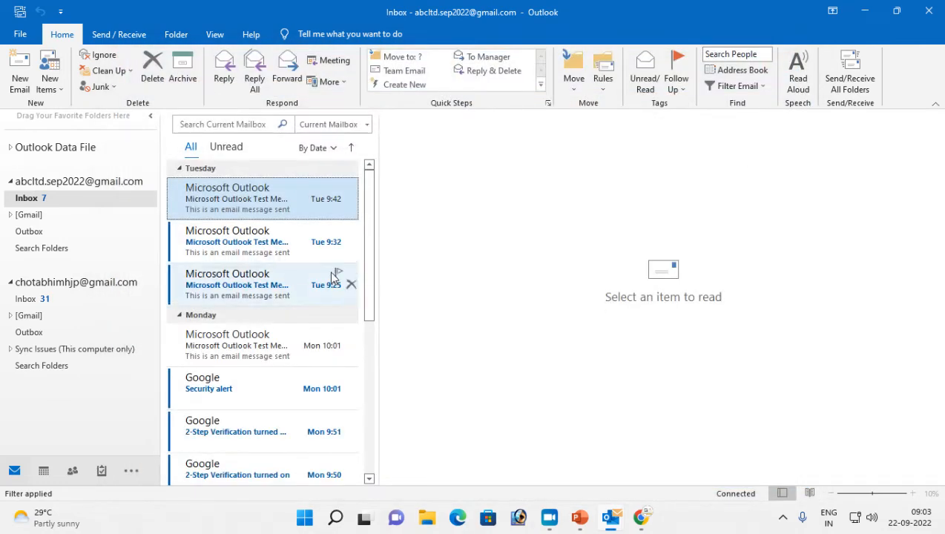
key(ctrl+n)
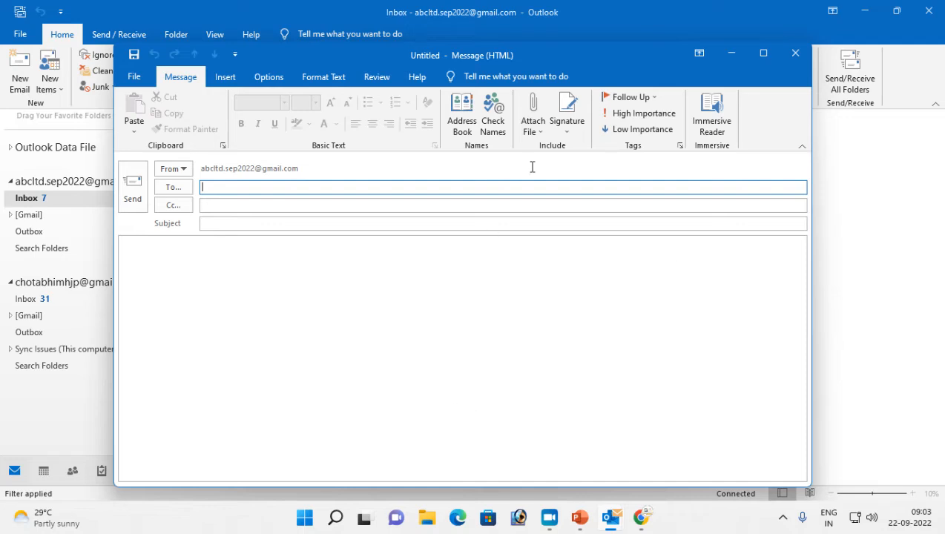
drag(550, 46, 587, 33)
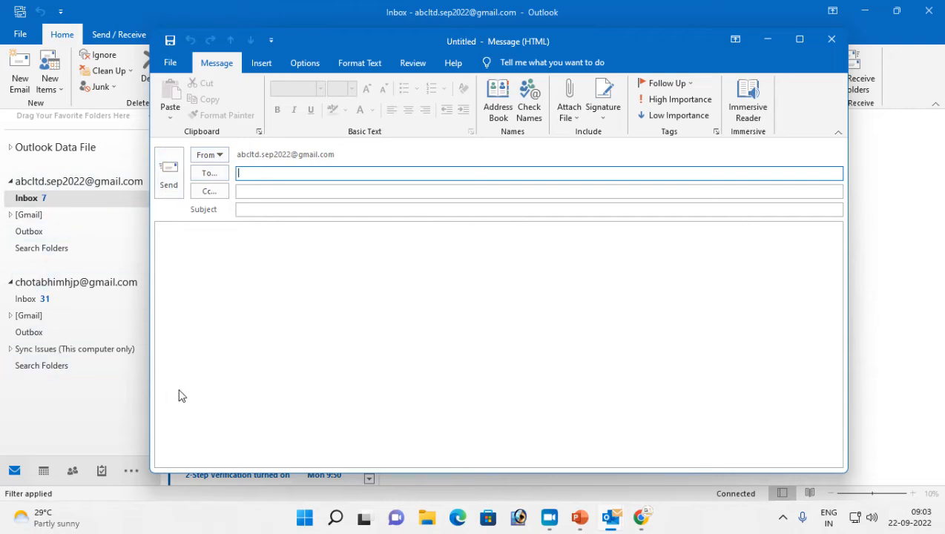
Change the message's From sender to the second Gmail account
click(221, 157)
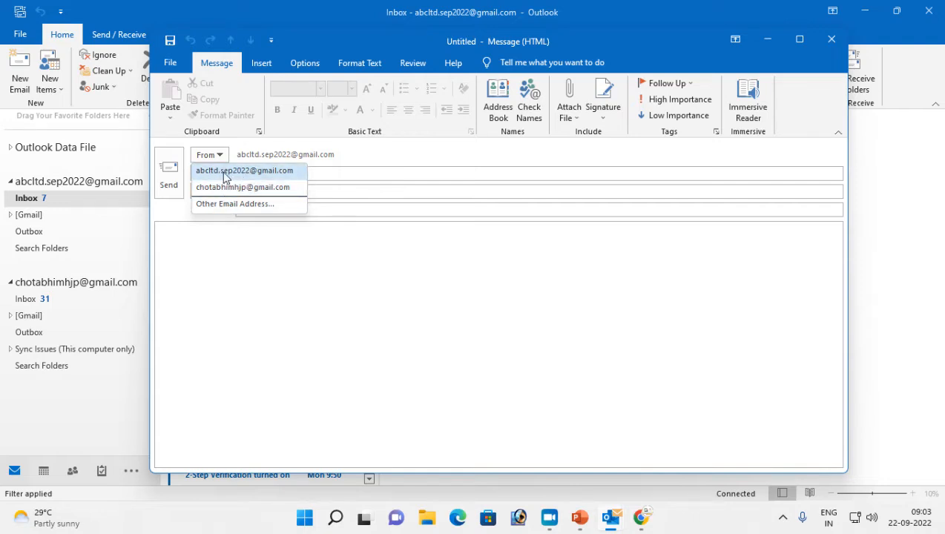
click(215, 187)
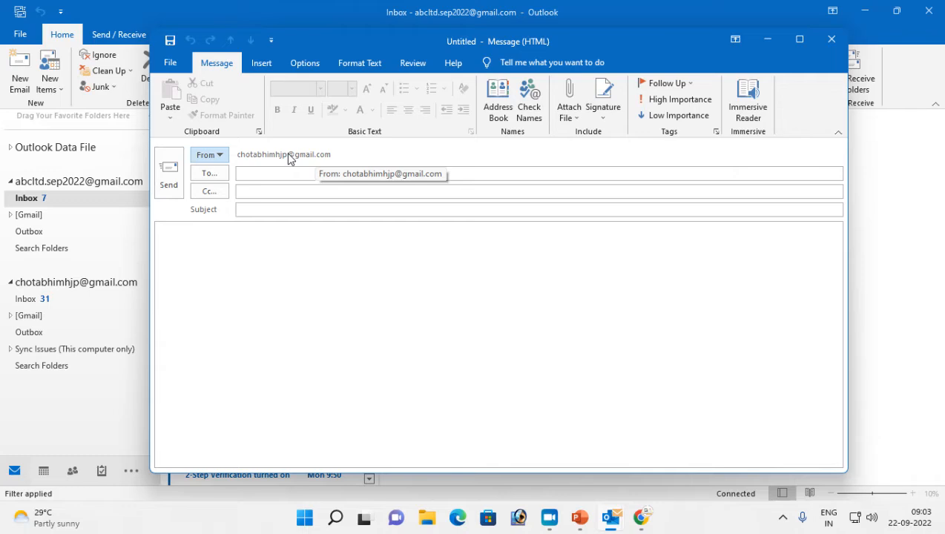
click(222, 159)
click(217, 187)
click(222, 158)
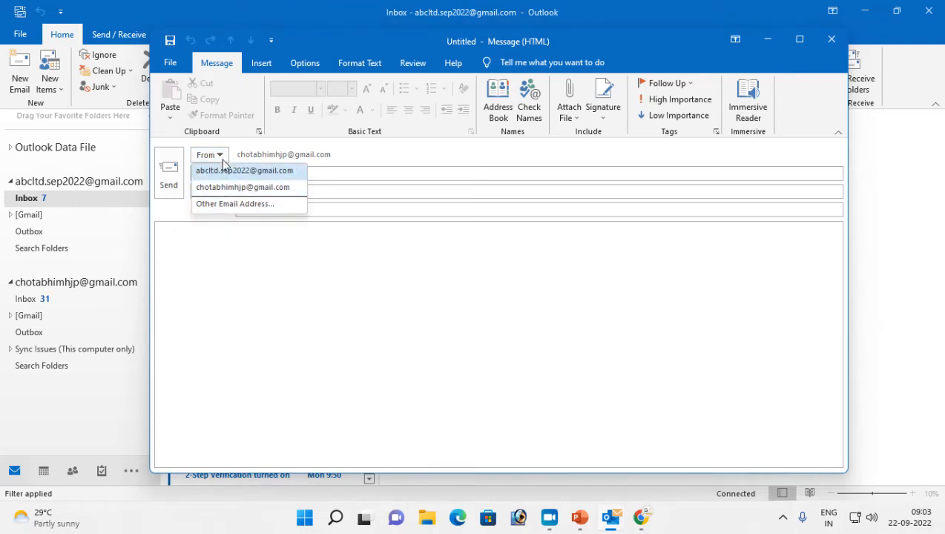
click(222, 157)
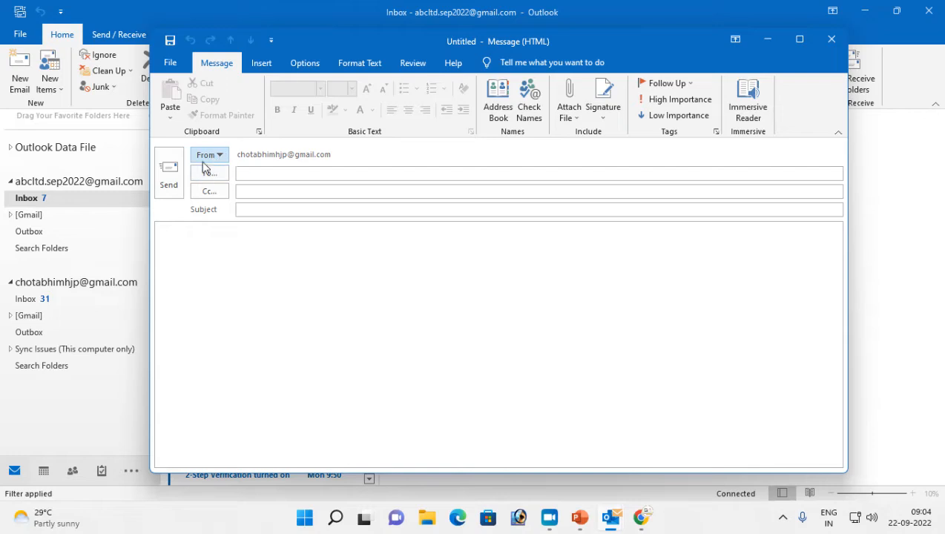
click(305, 63)
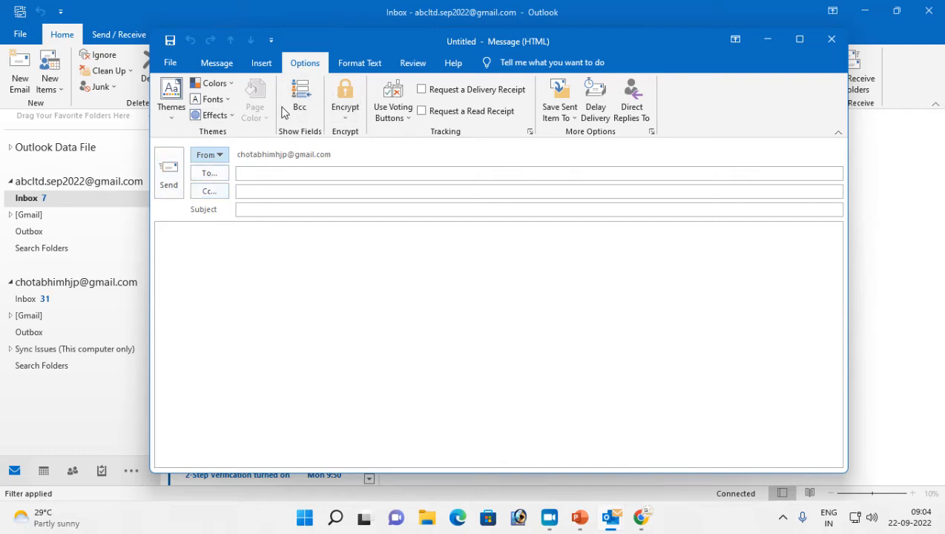
click(262, 72)
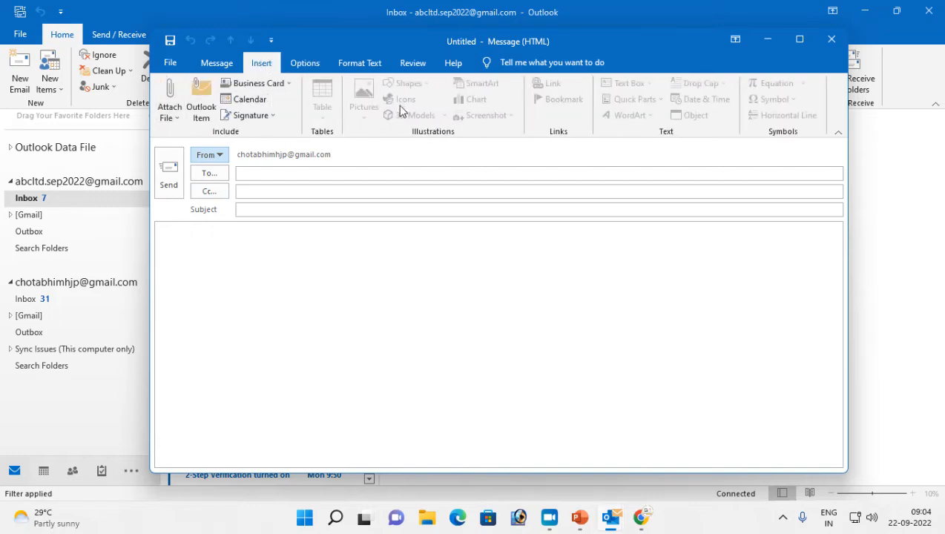
click(170, 63)
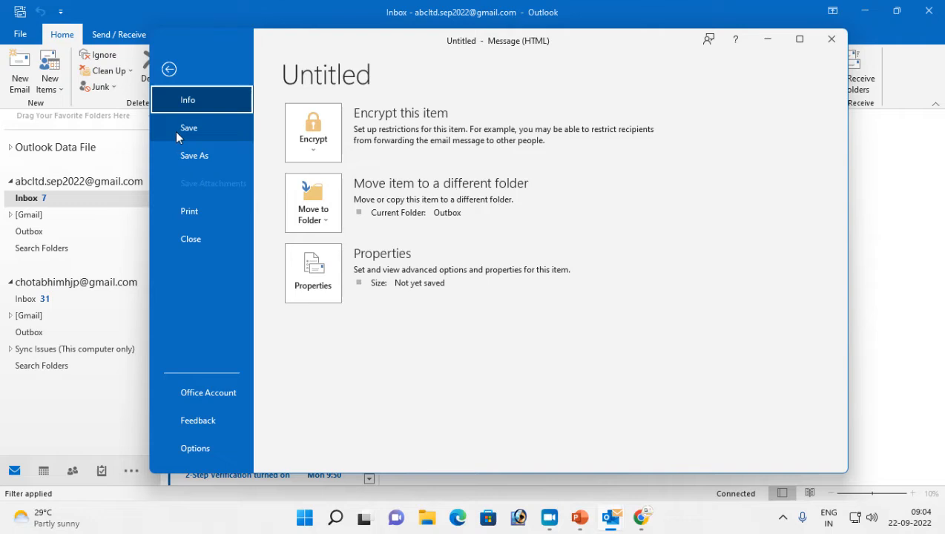
click(169, 69)
click(213, 64)
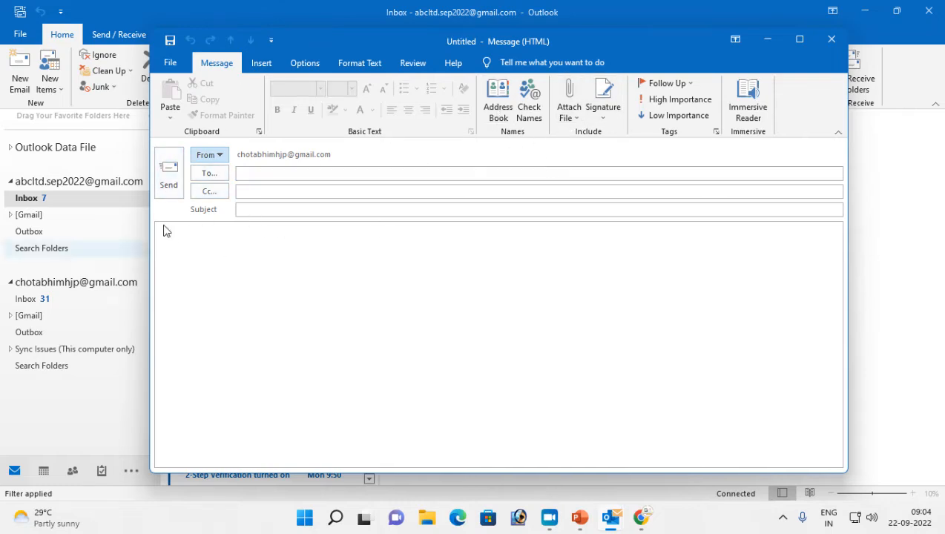
Attach MS-Outlook.pptx (78 KB) from the recent files list to the message
click(572, 119)
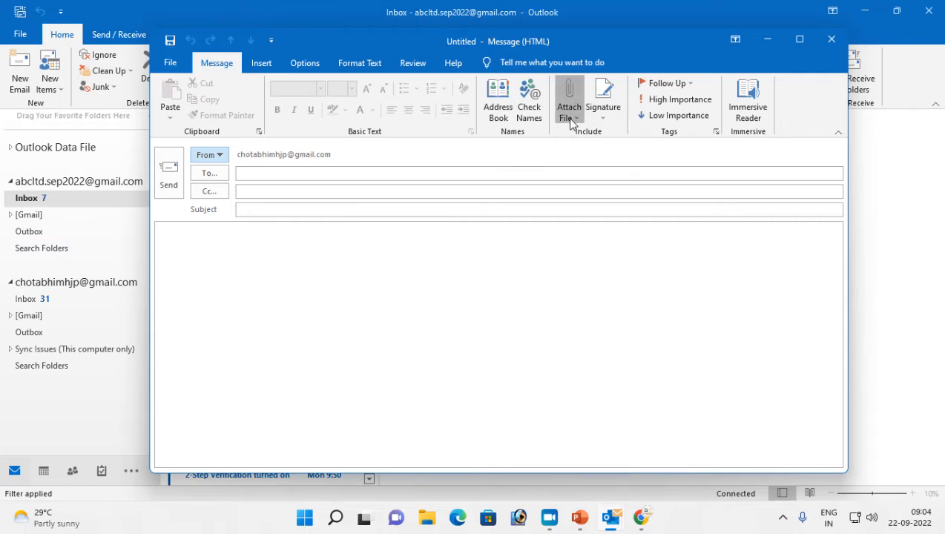
scroll(629, 247, down, 4)
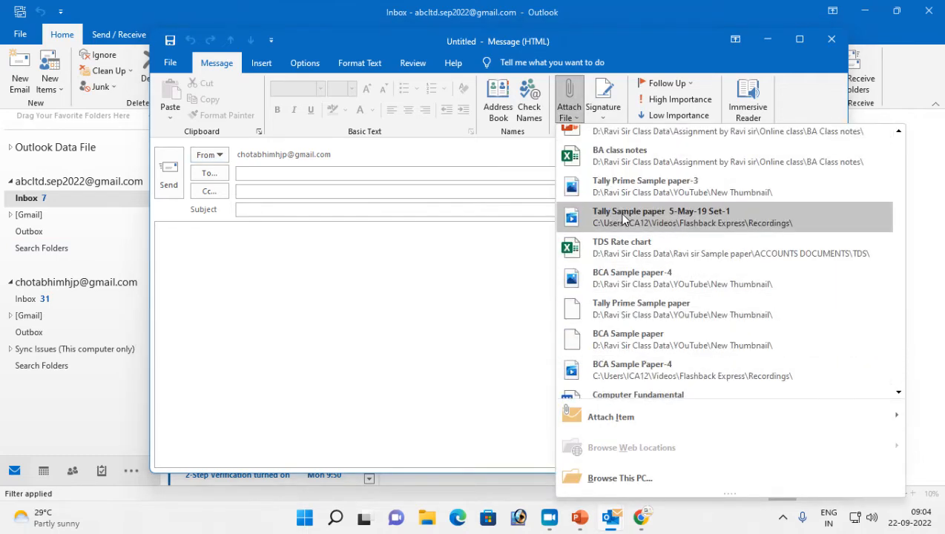
scroll(622, 240, up, 4)
mouse_move(603, 414)
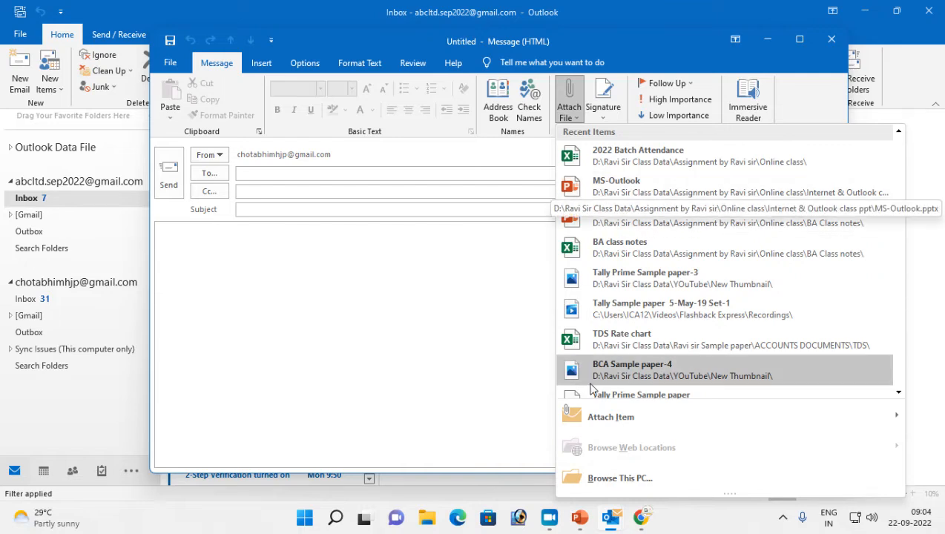
click(631, 185)
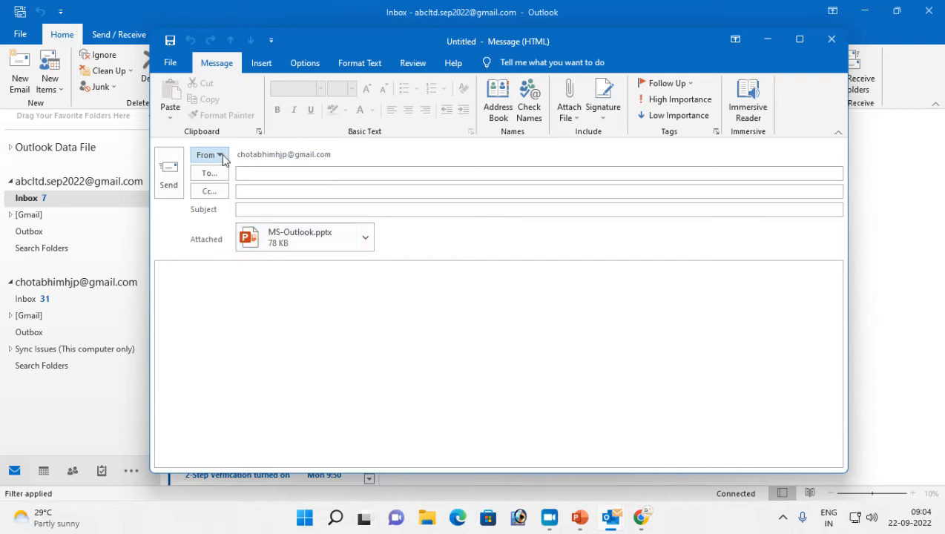
click(265, 172)
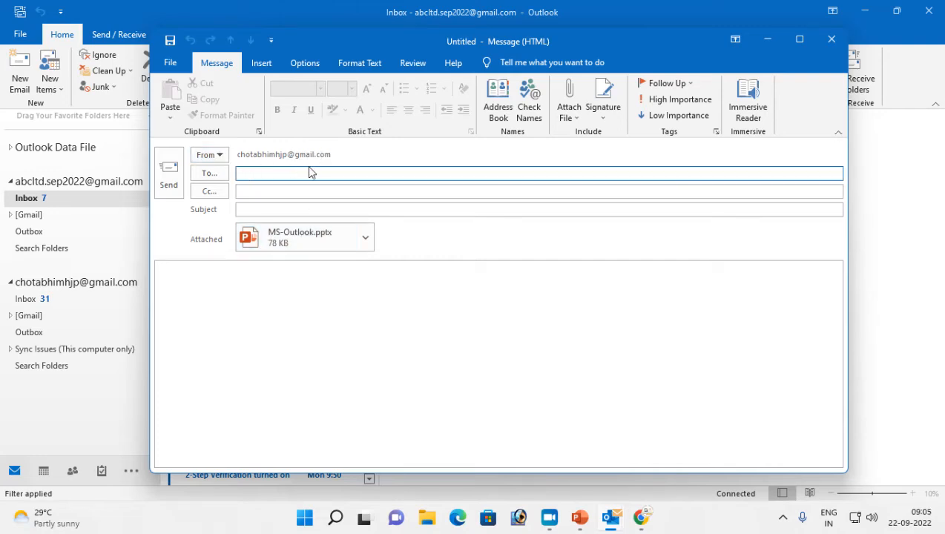
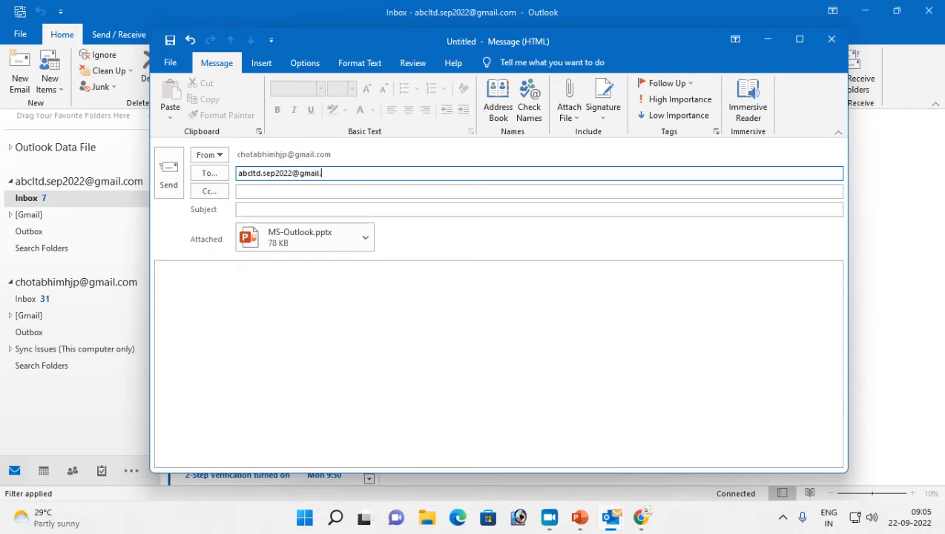
Enter the first Gmail account's address in the To line
click(266, 193)
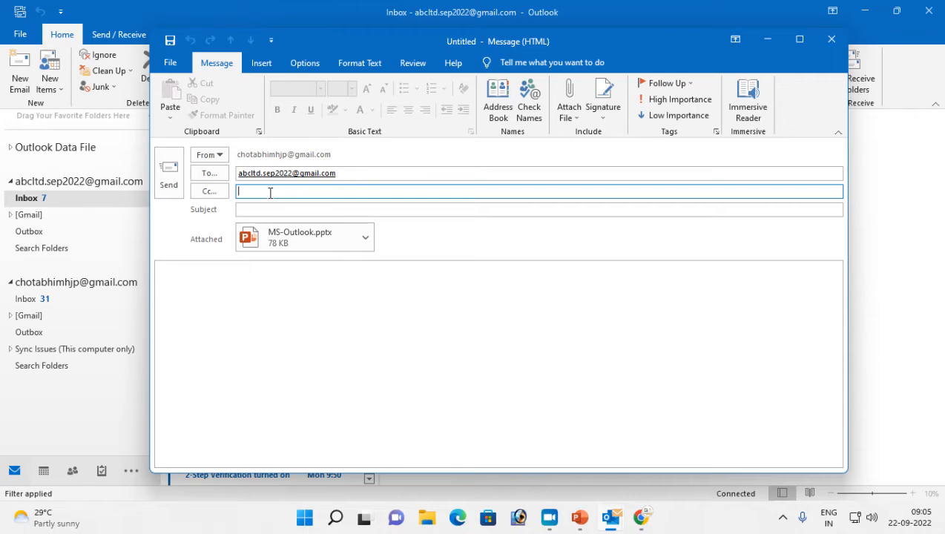
Show the Bcc line from Options, then browse the Save Sent Item To and Encrypt choices
click(303, 65)
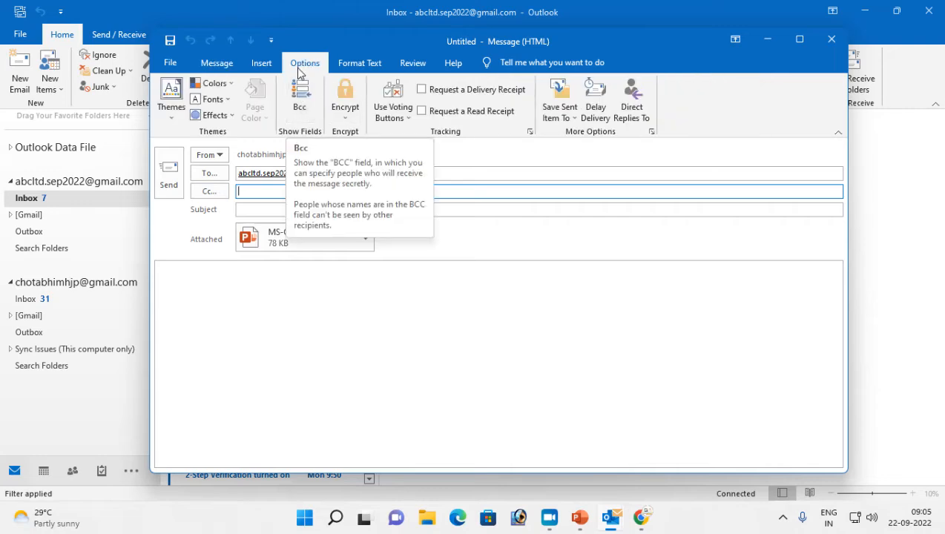
click(301, 104)
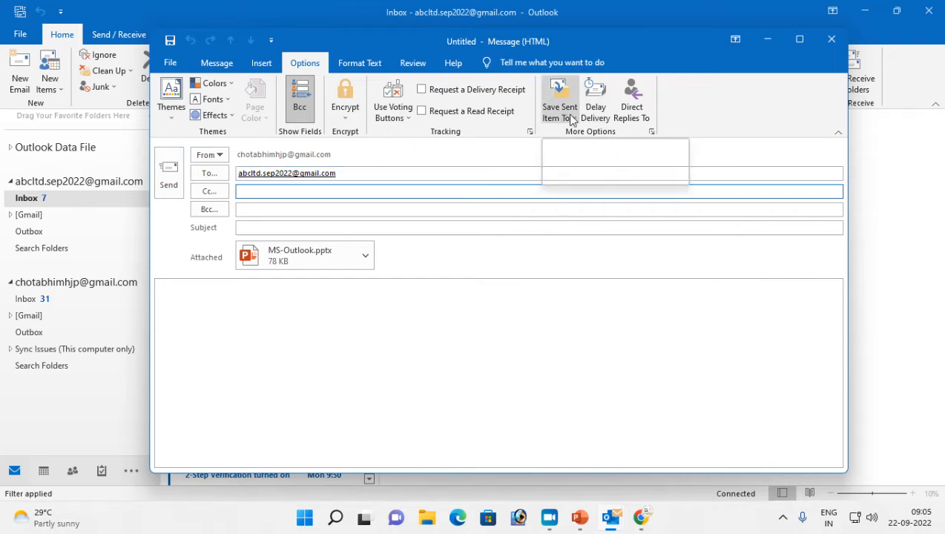
click(571, 120)
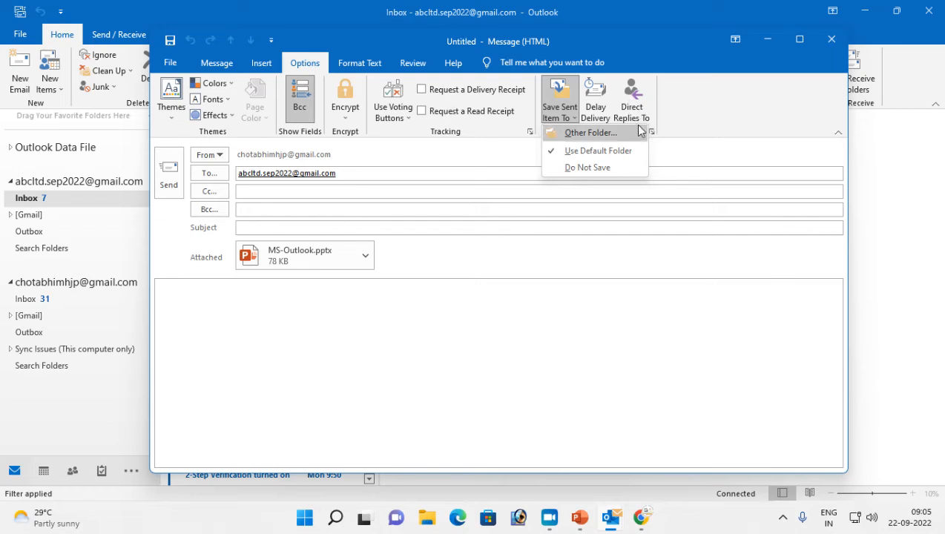
click(346, 119)
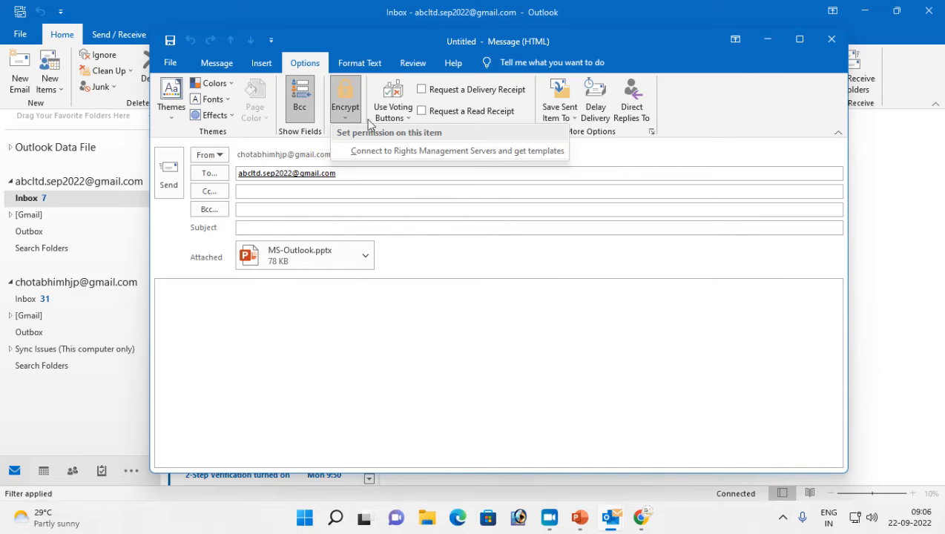
Browse the Insert tab's Signature choices, then bring up Signature on the Message tab
click(262, 63)
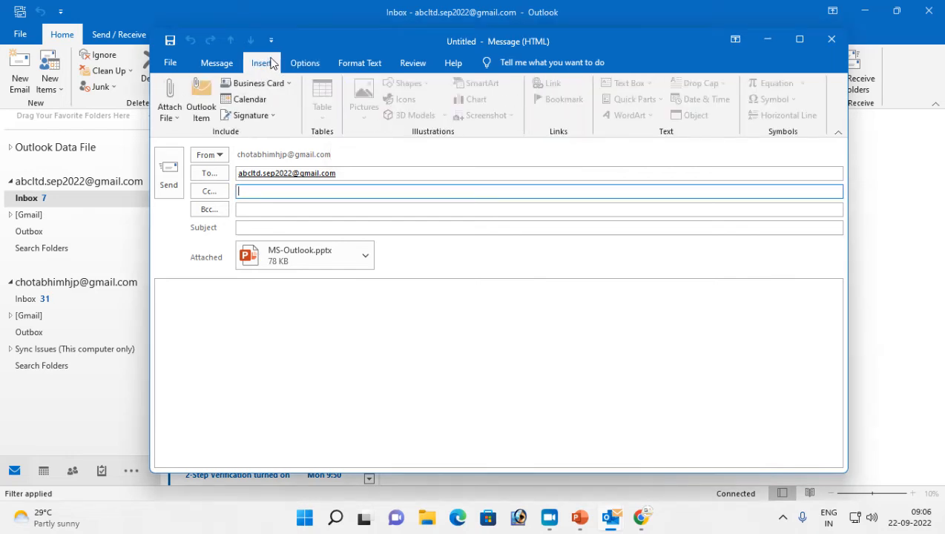
click(309, 68)
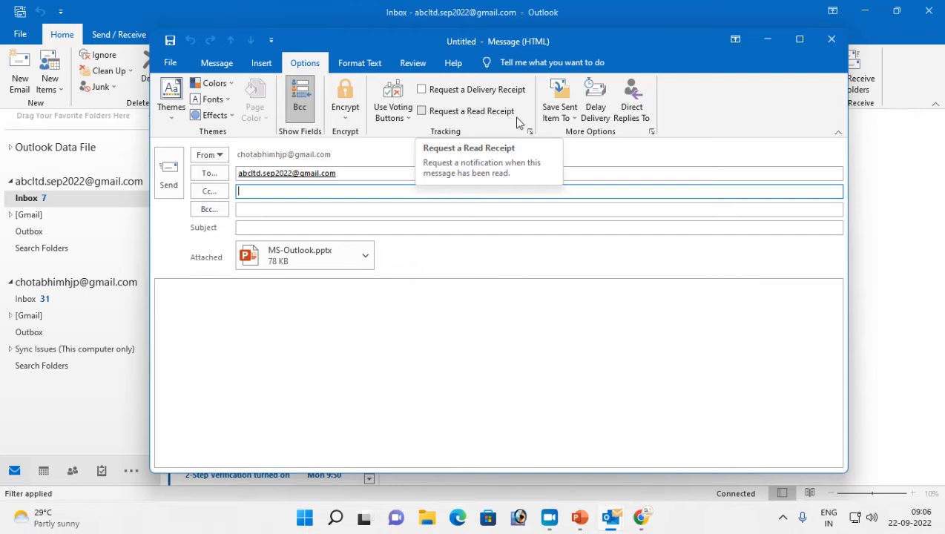
click(262, 63)
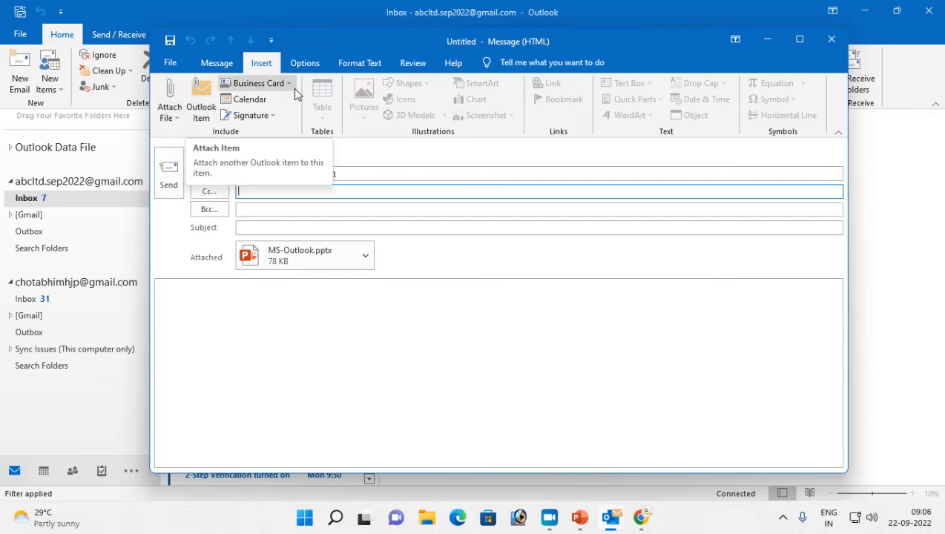
click(260, 115)
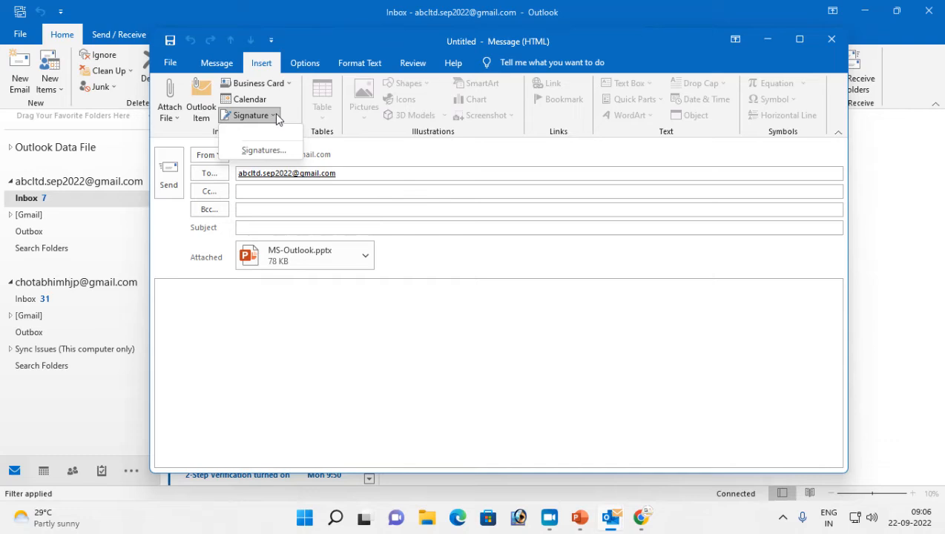
click(220, 69)
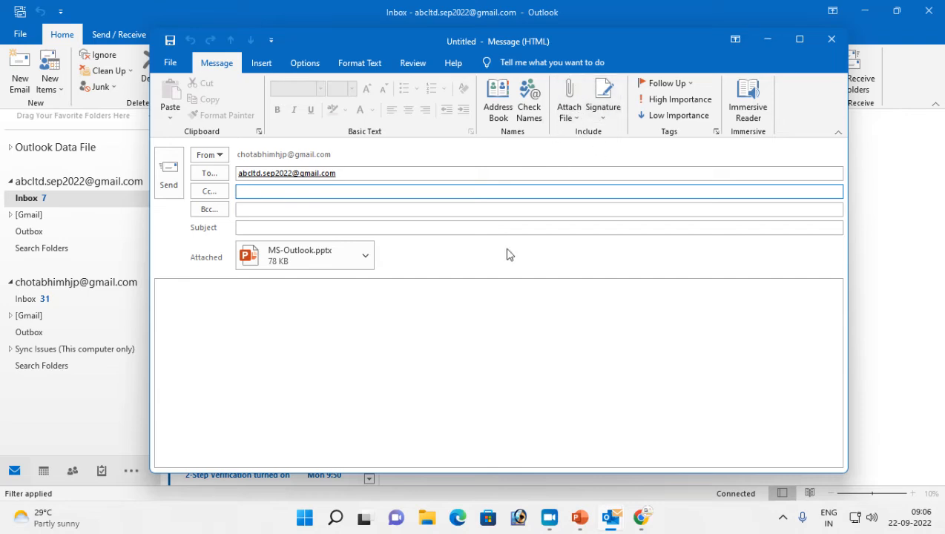
click(604, 119)
Create a new signature reading 'With warm Regard' followed by the sender's name
click(635, 151)
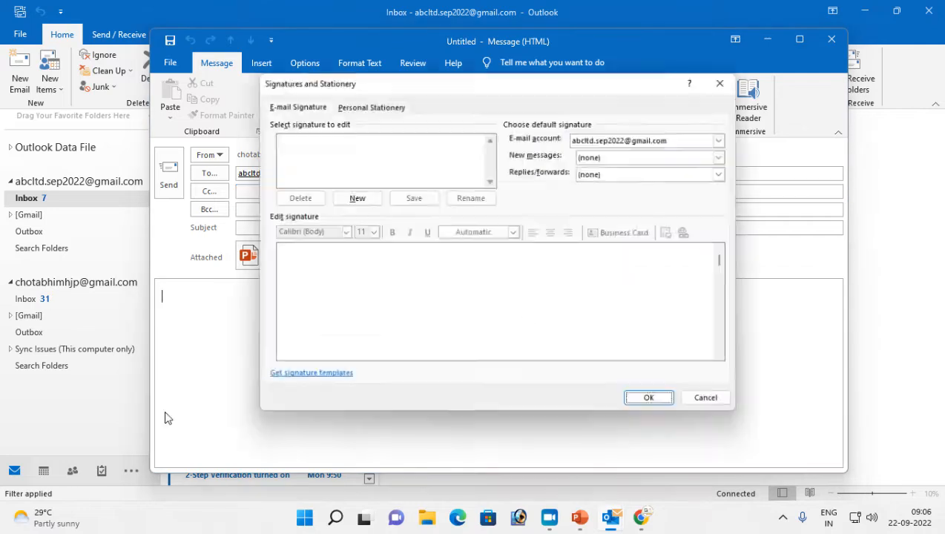
click(352, 197)
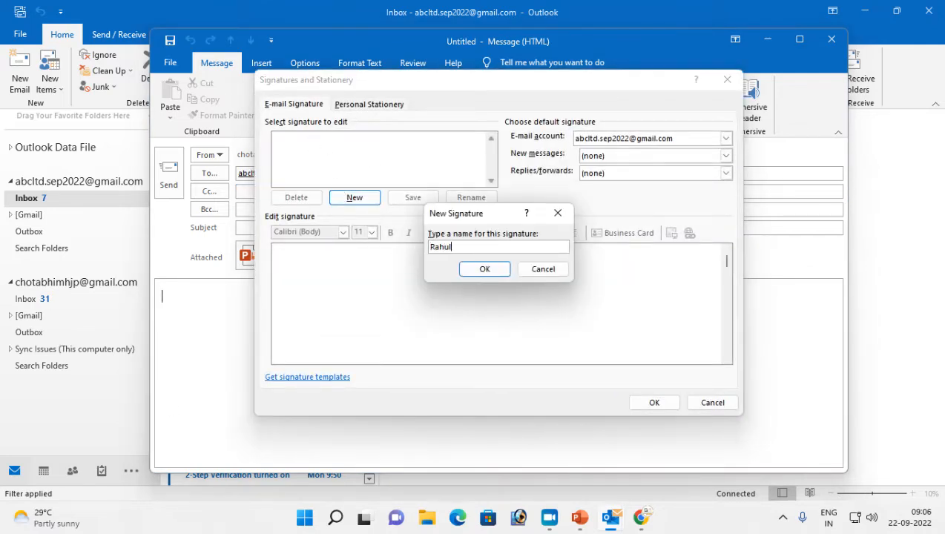
click(483, 269)
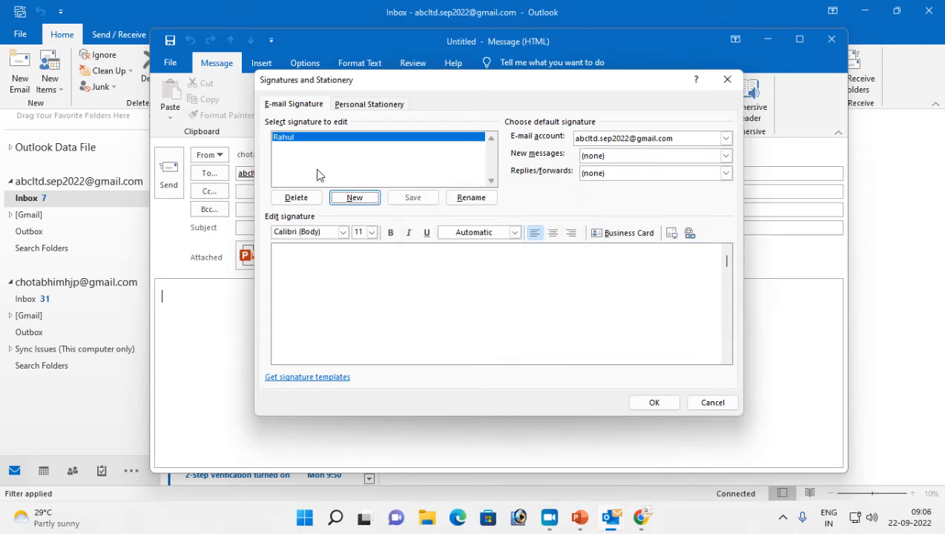
click(299, 269)
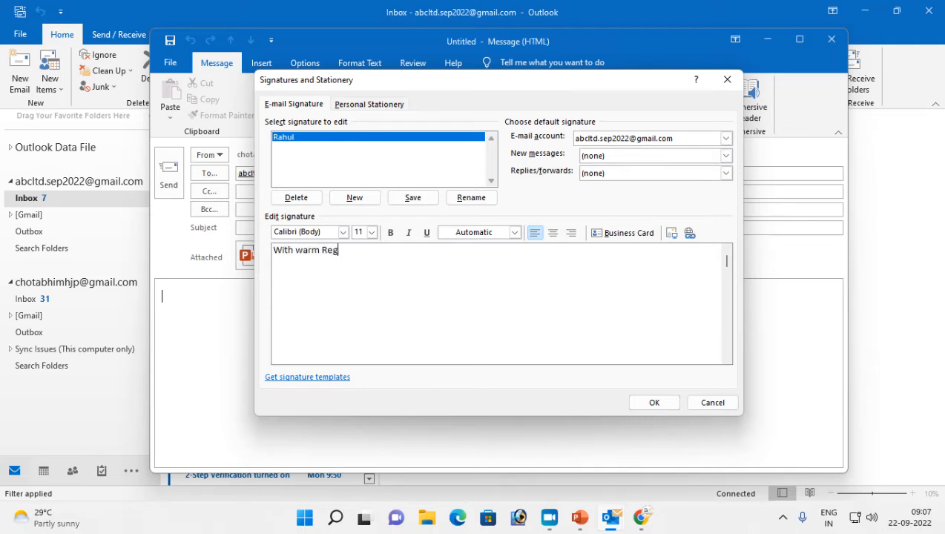
text(Rahul Kumar)
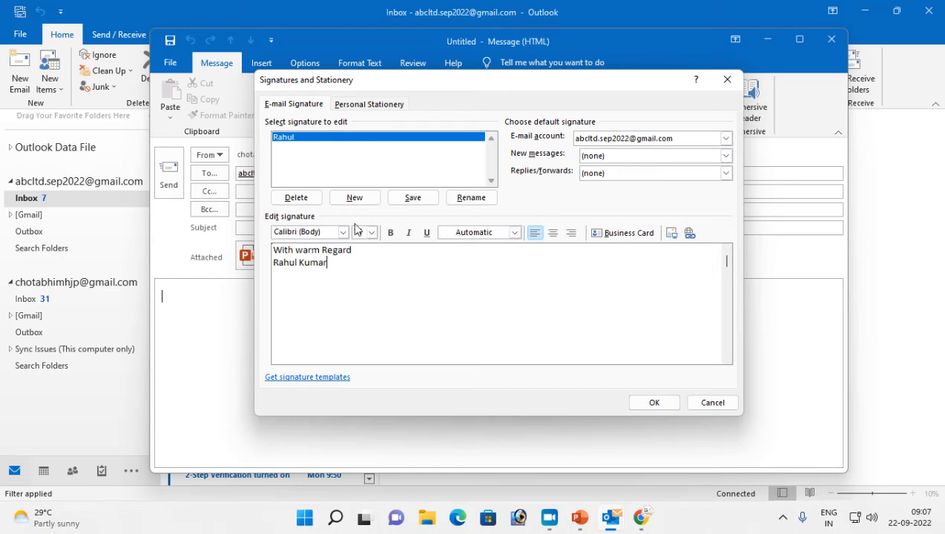
Set both signature lines to Book Antiqua, size 12
drag(348, 261, 260, 257)
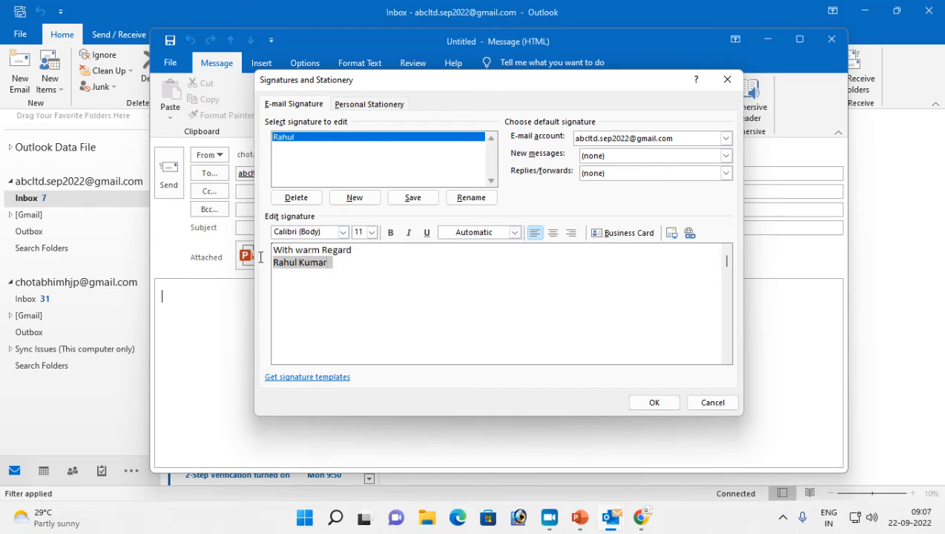
click(349, 250)
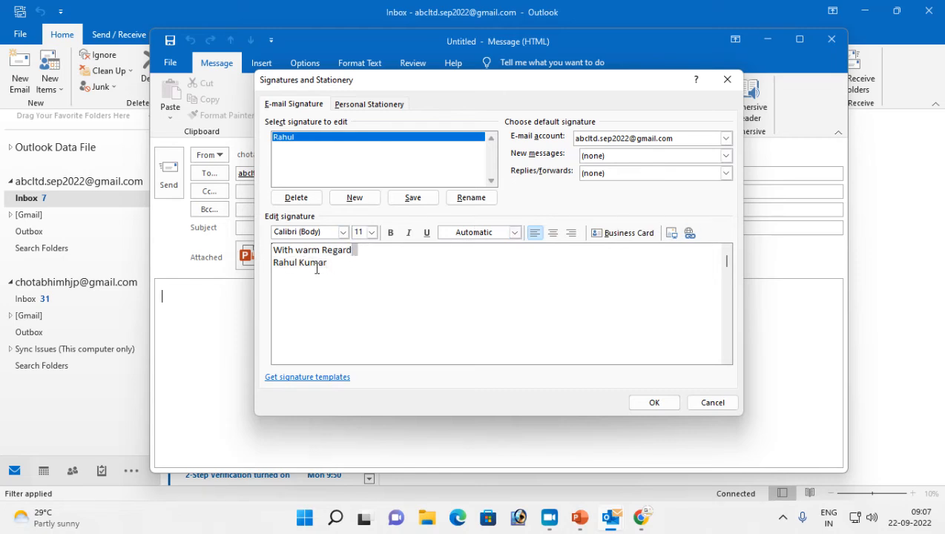
drag(329, 265, 276, 248)
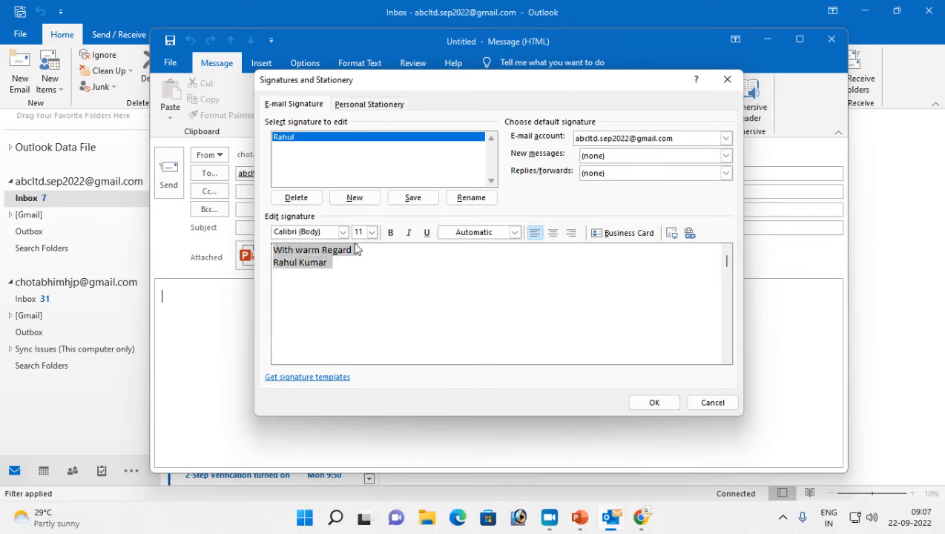
click(343, 232)
scroll(332, 399, down, 3)
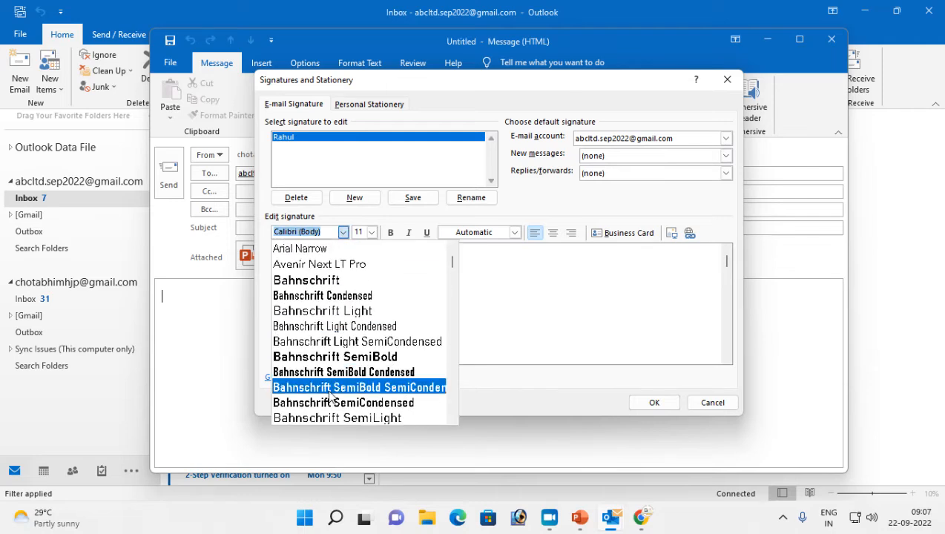
scroll(332, 398, down, 3)
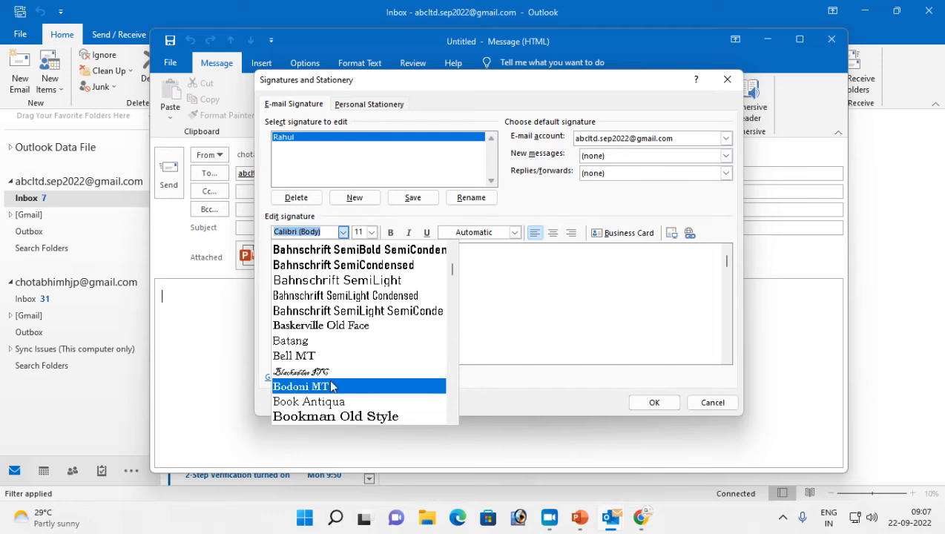
click(317, 400)
click(371, 232)
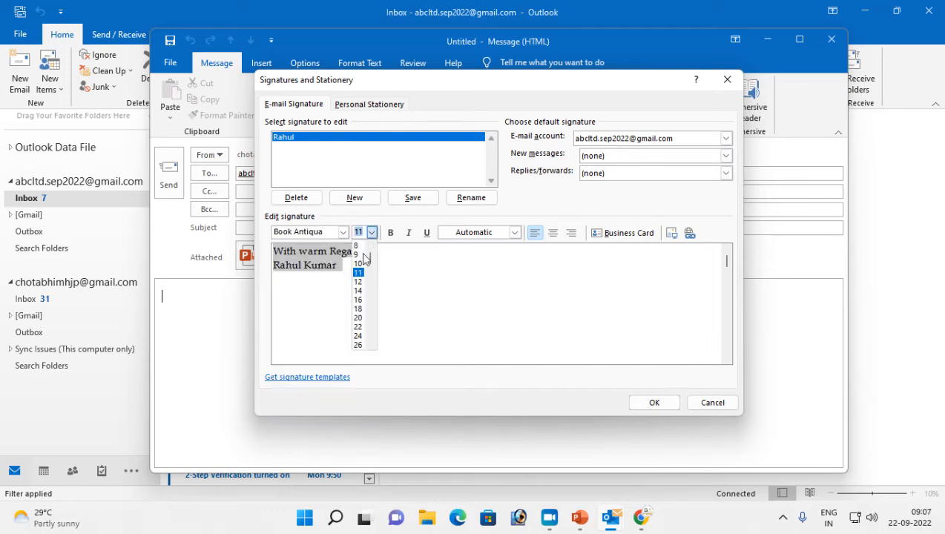
click(360, 284)
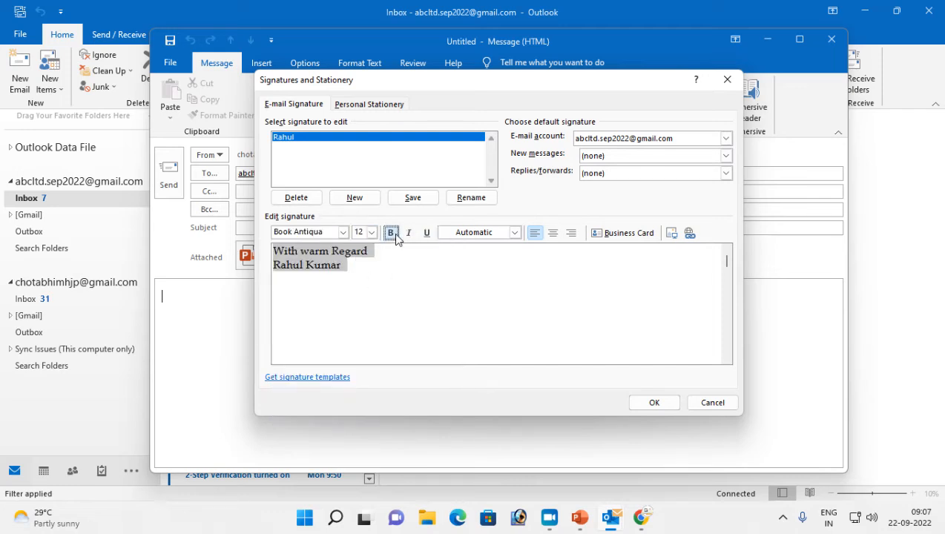
Make the signature bold, orange and left-aligned, then save it
click(391, 232)
click(514, 232)
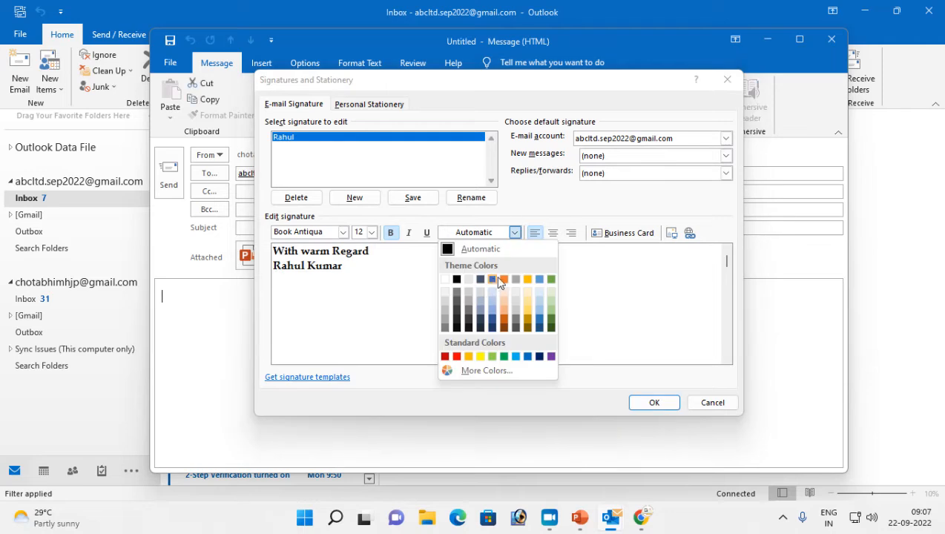
click(505, 279)
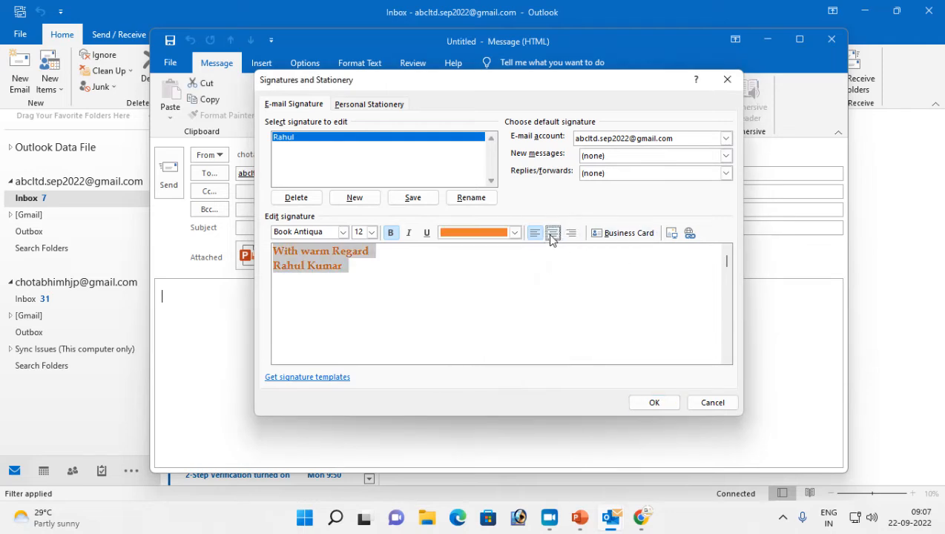
click(552, 233)
click(534, 233)
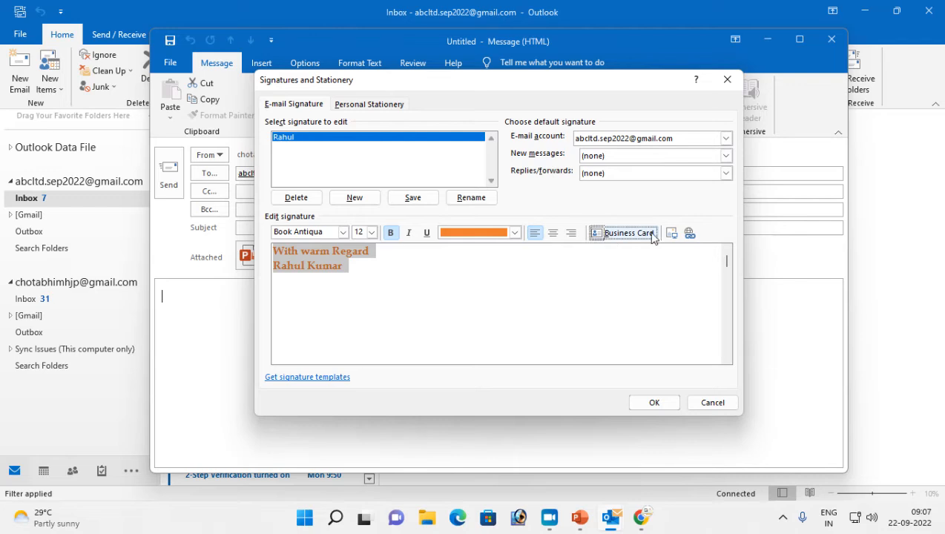
click(656, 403)
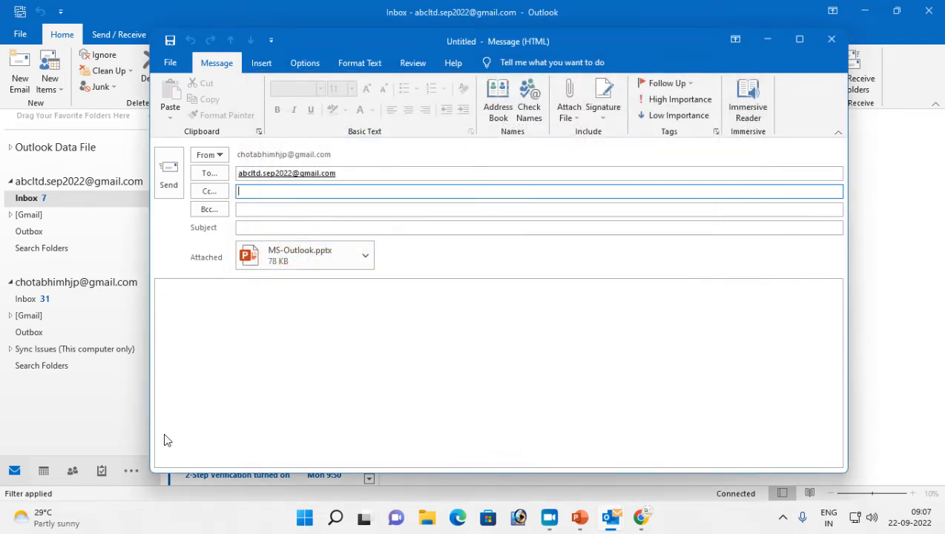
Insert the new orange signature into the message body
click(602, 111)
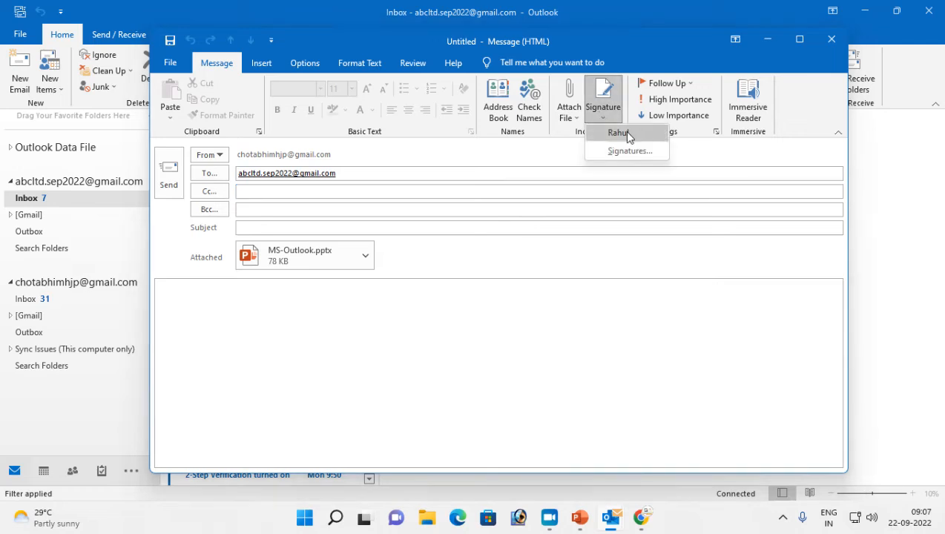
click(627, 135)
click(167, 297)
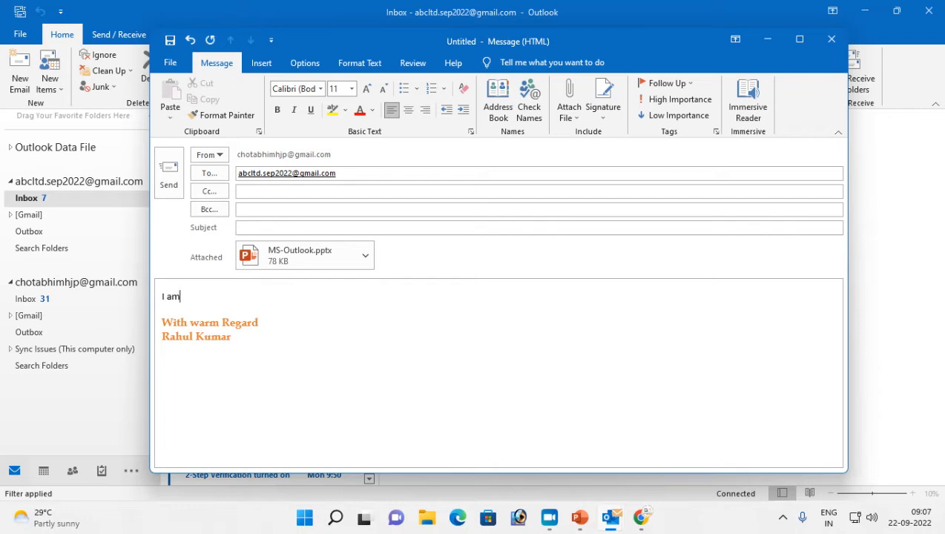
Write the body 'I am sending ppt of outlook classes', fixing the typo
text(ng)
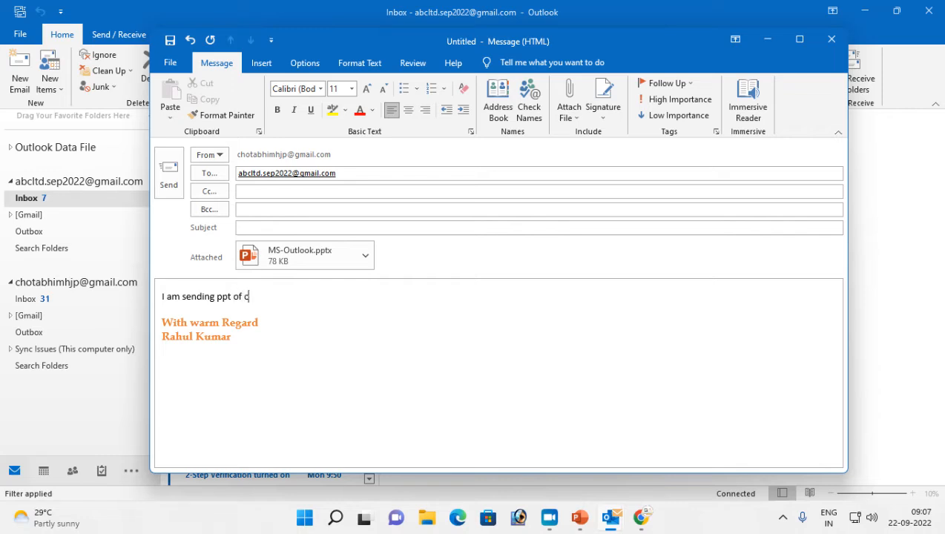
text(ppt of outlook clasedd)
key(BackSpace)
key(BackSpace)
key(BackSpace)
text(s)
click(498, 93)
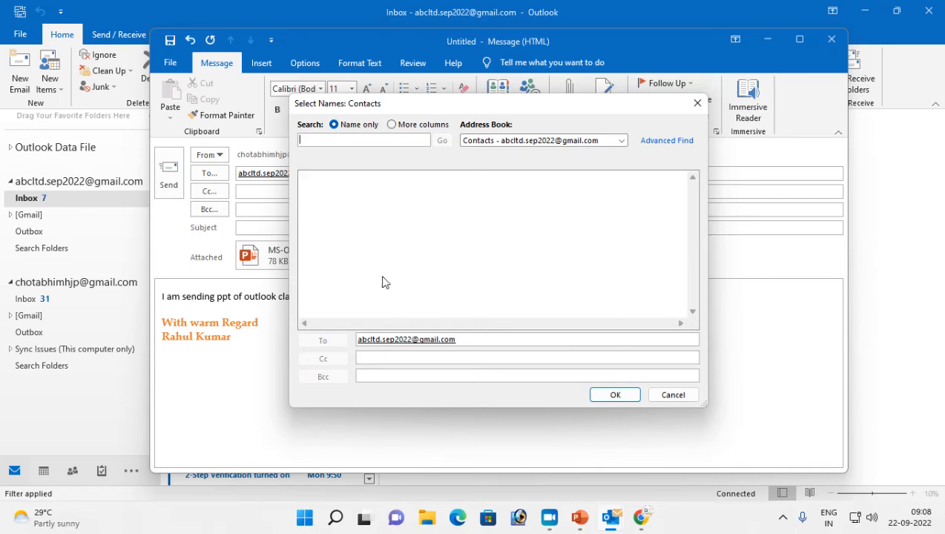
Close the address book, add the subject 'Outlook classes' after the no-subject warning, and send the email
click(672, 395)
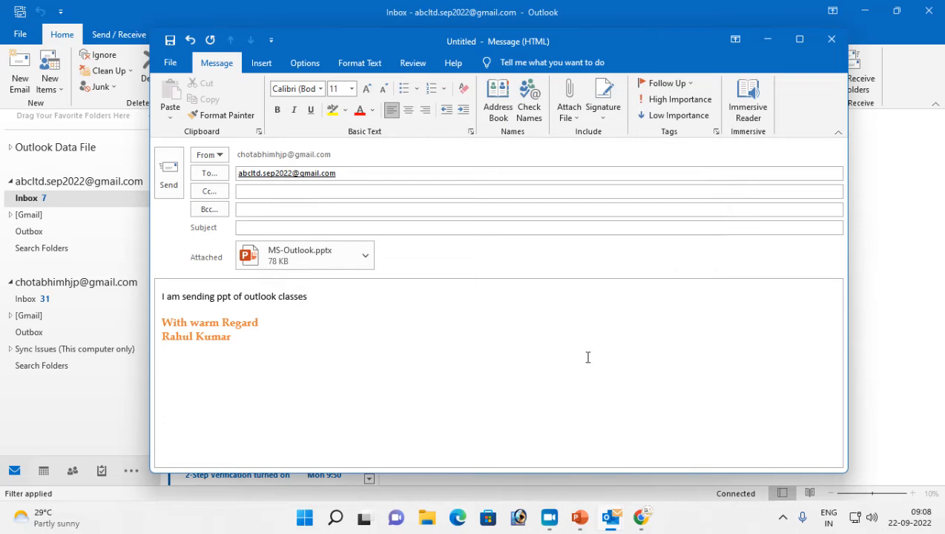
click(170, 173)
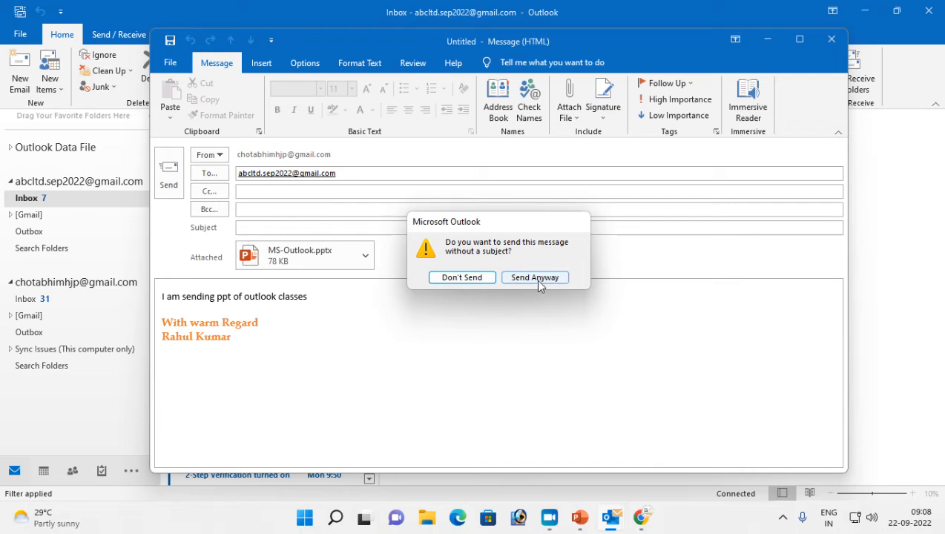
click(462, 279)
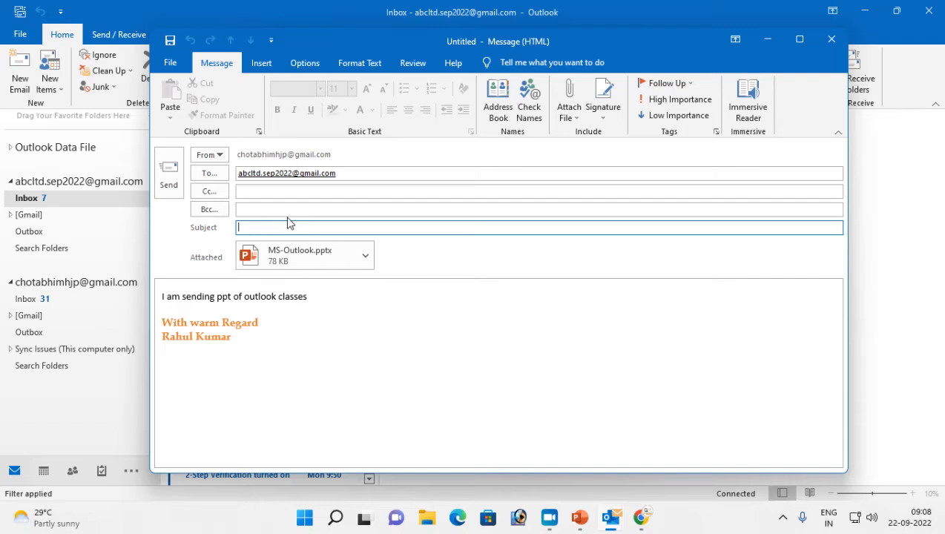
text(Outlook classes)
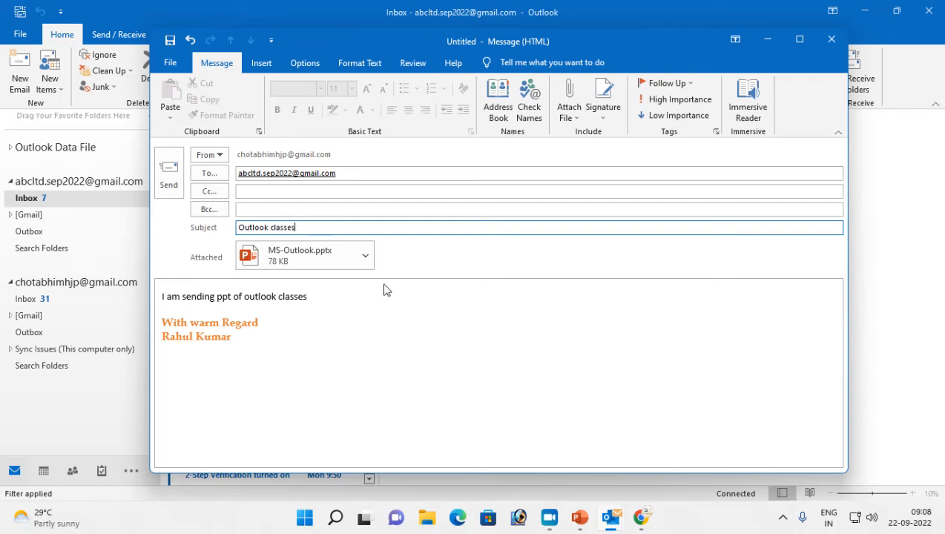
click(168, 177)
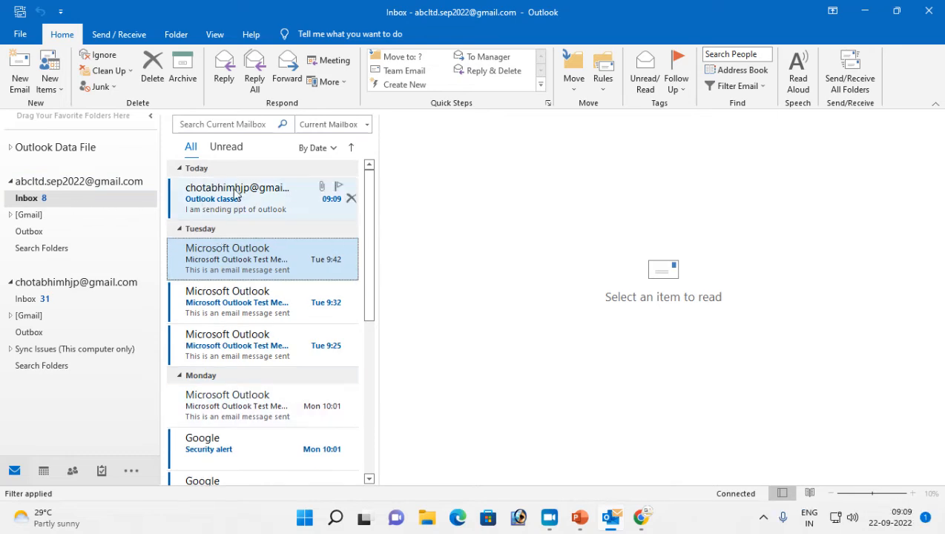
click(49, 199)
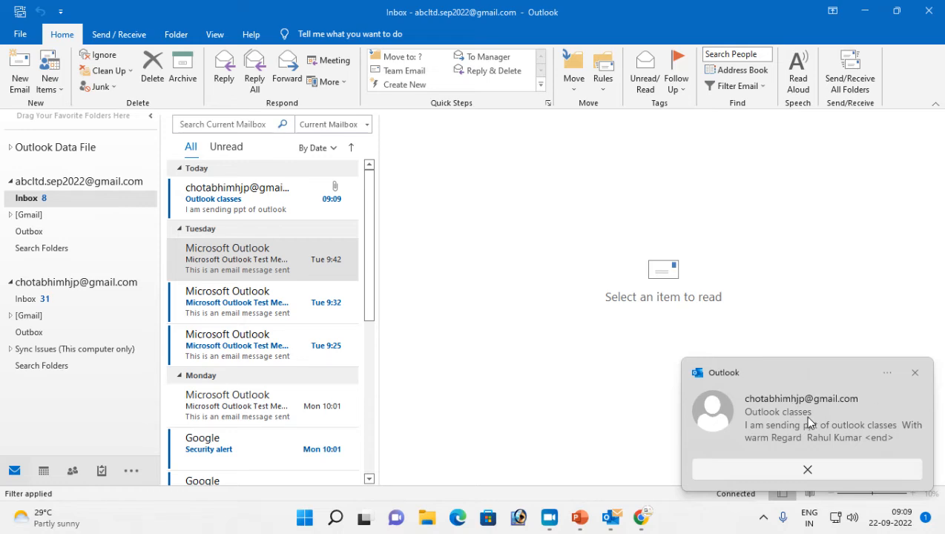
Read the 'Outlook classes' message and check the options for its MS-Outlook.pptx attachment
click(809, 470)
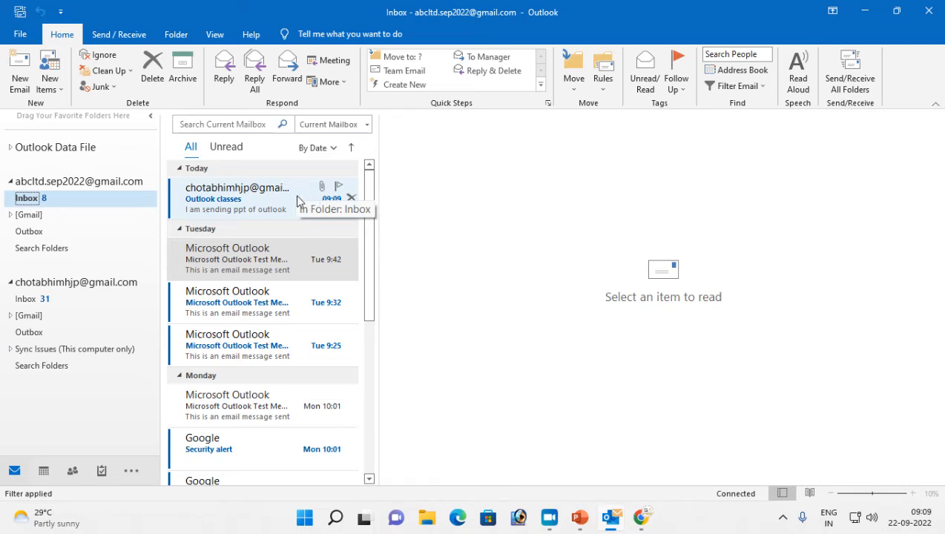
click(208, 201)
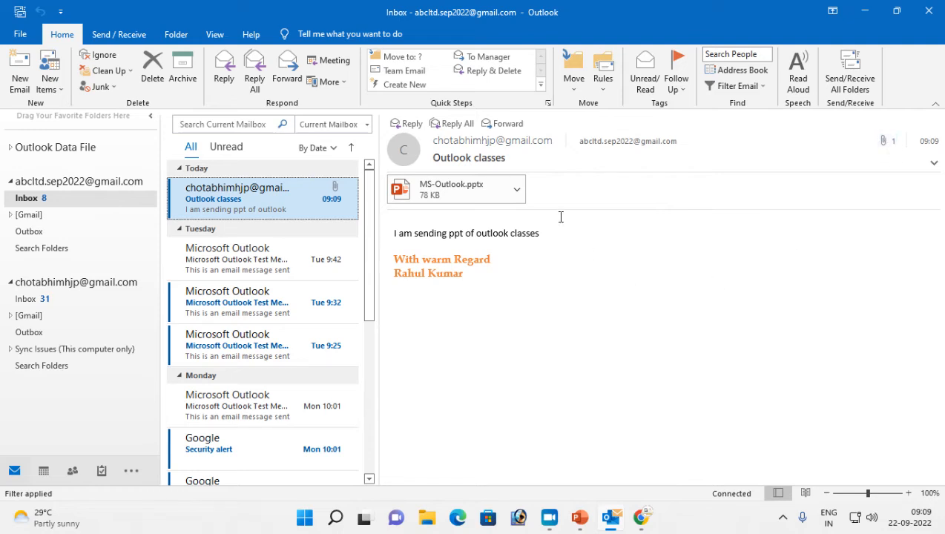
click(517, 191)
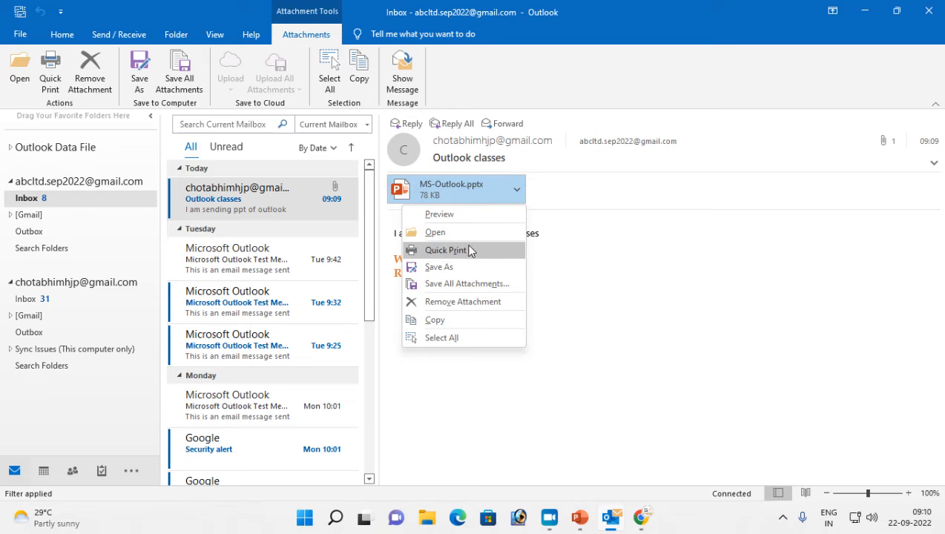
click(629, 270)
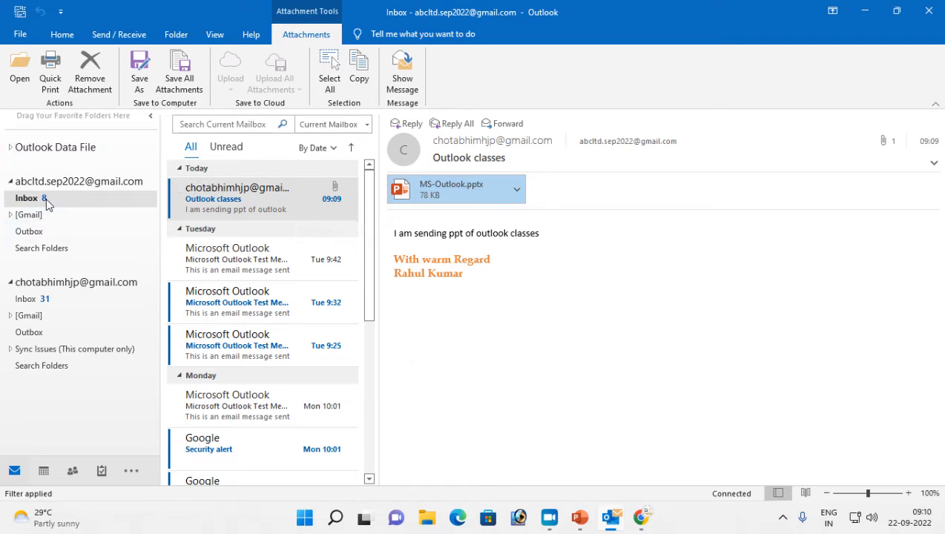
click(235, 202)
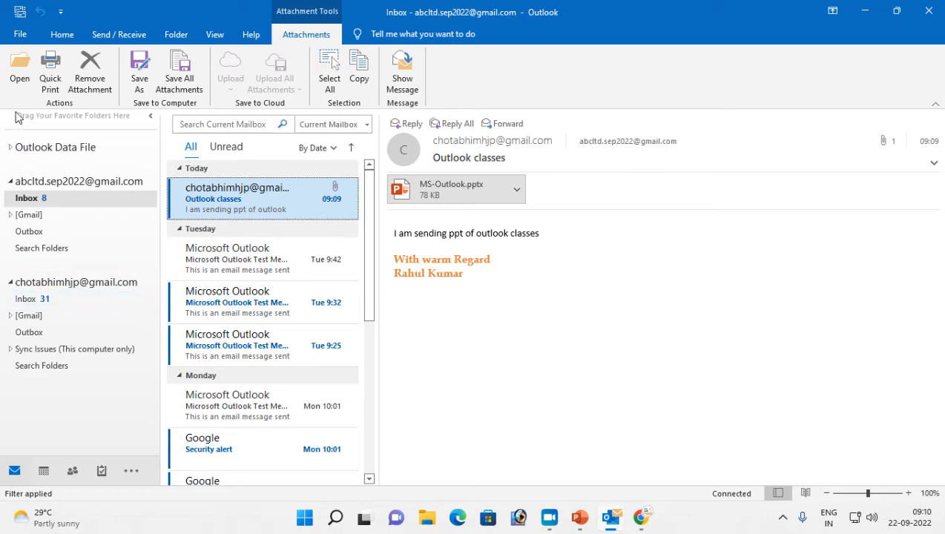
click(62, 35)
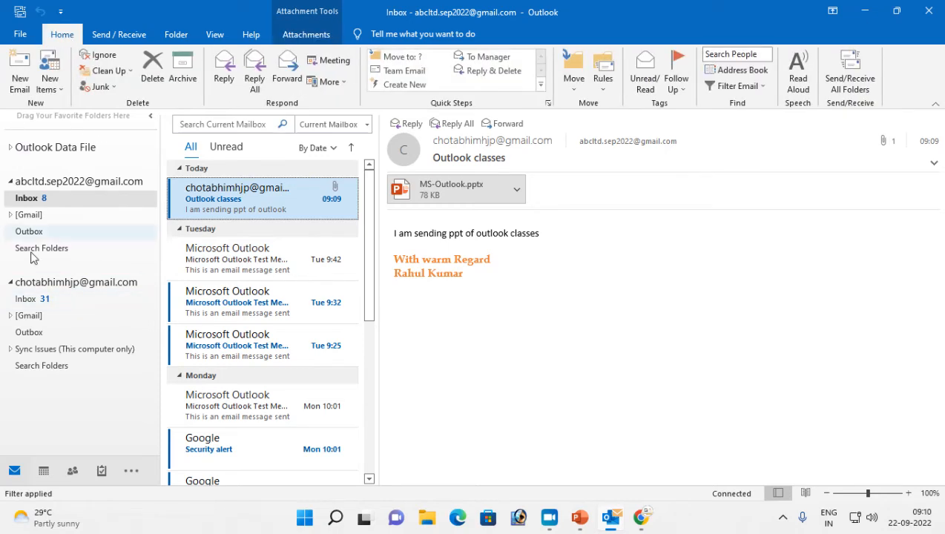
Start a new email and address it to one recipient with one Cc recipient
click(21, 82)
click(255, 192)
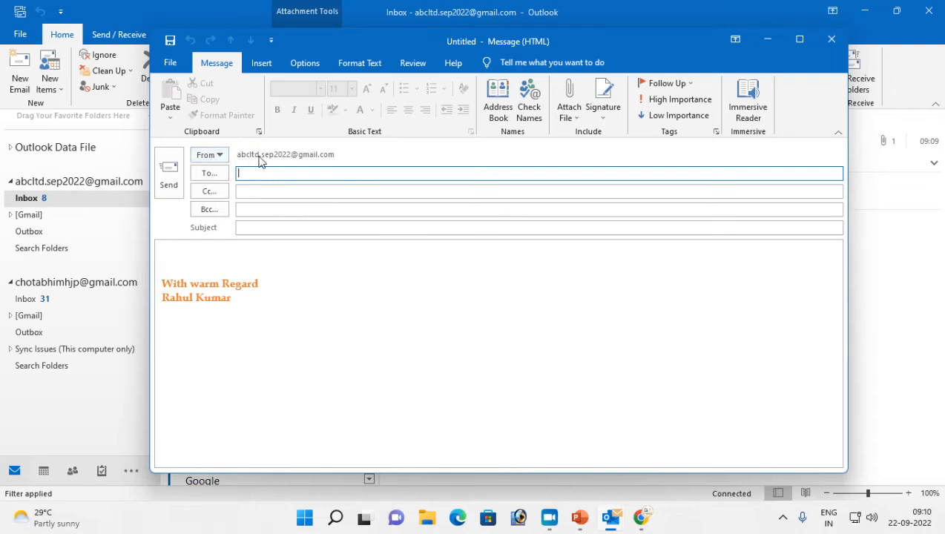
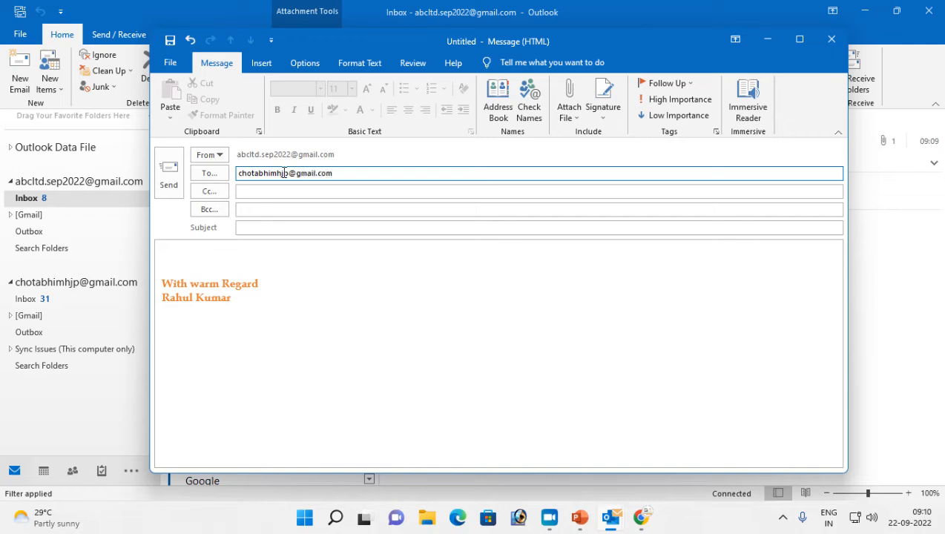
click(271, 190)
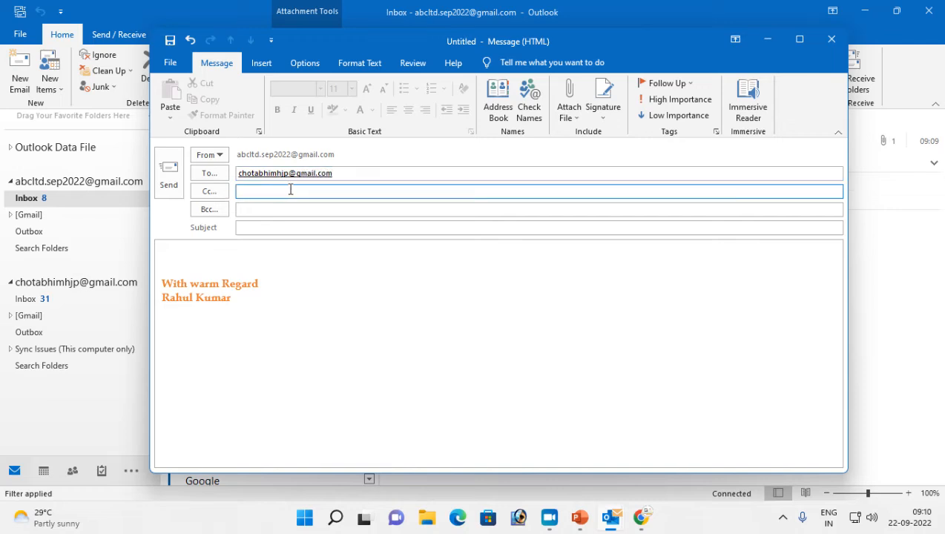
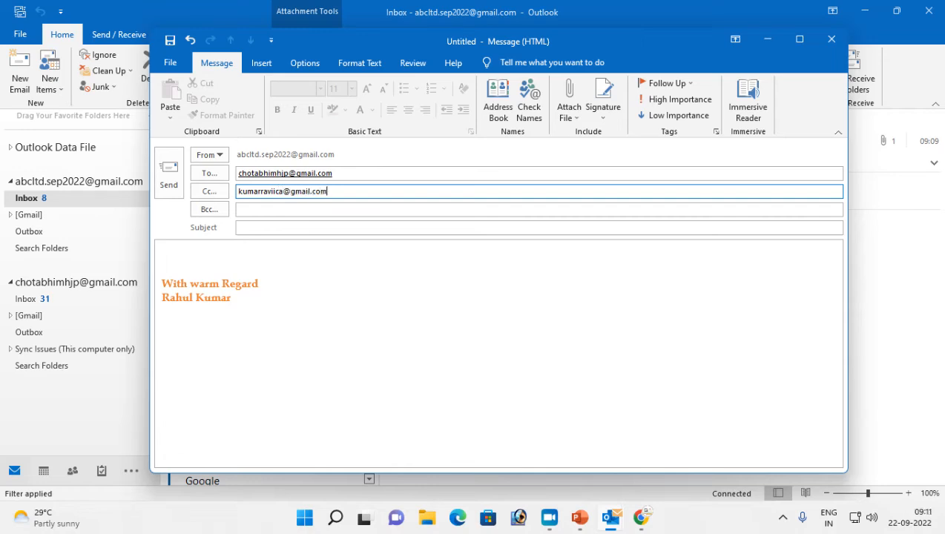
click(262, 227)
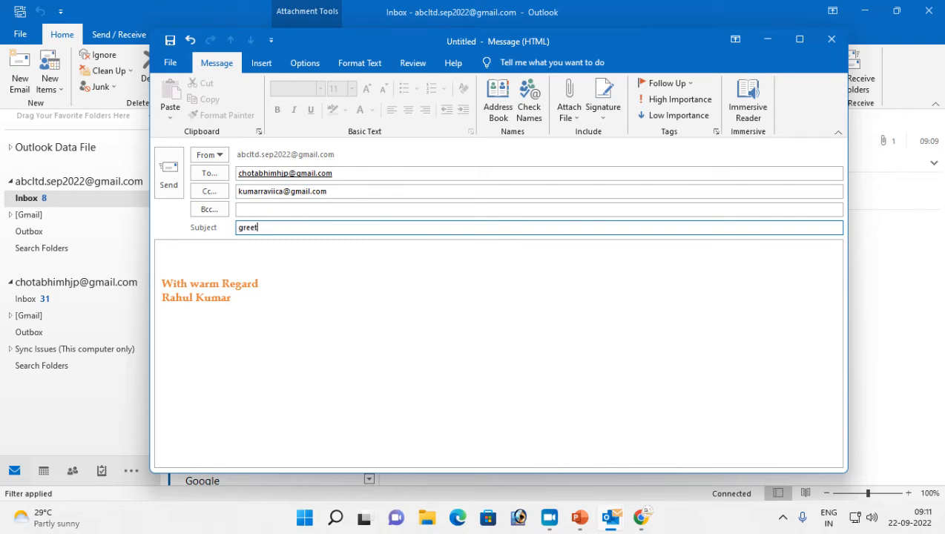
Write the 'Hello! Welcome to my organization' body, send it, and view the second Inbox
click(230, 250)
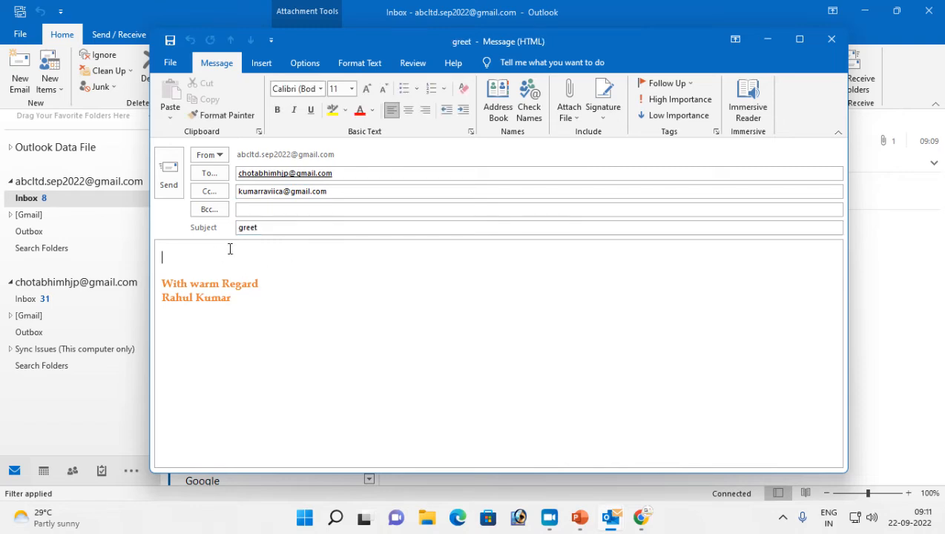
text(Hello!)
key(Return)
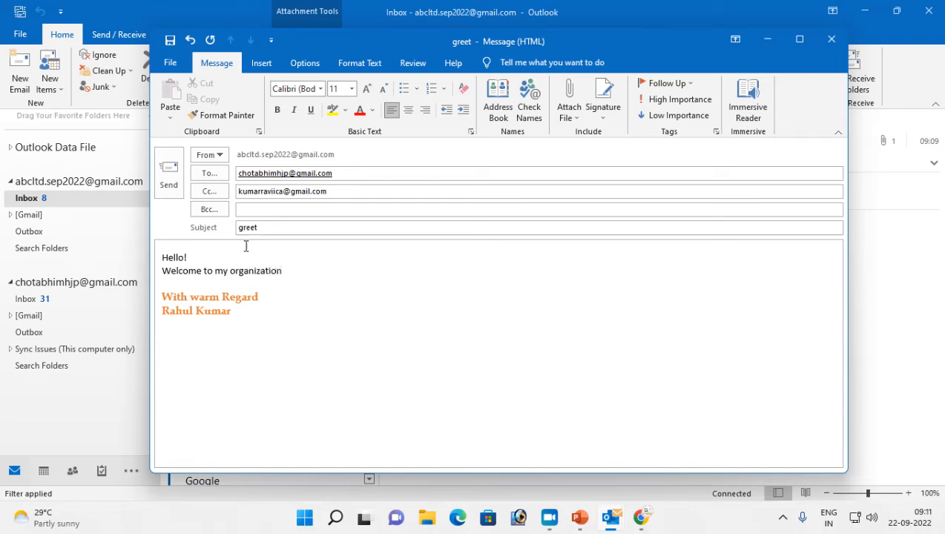
click(169, 176)
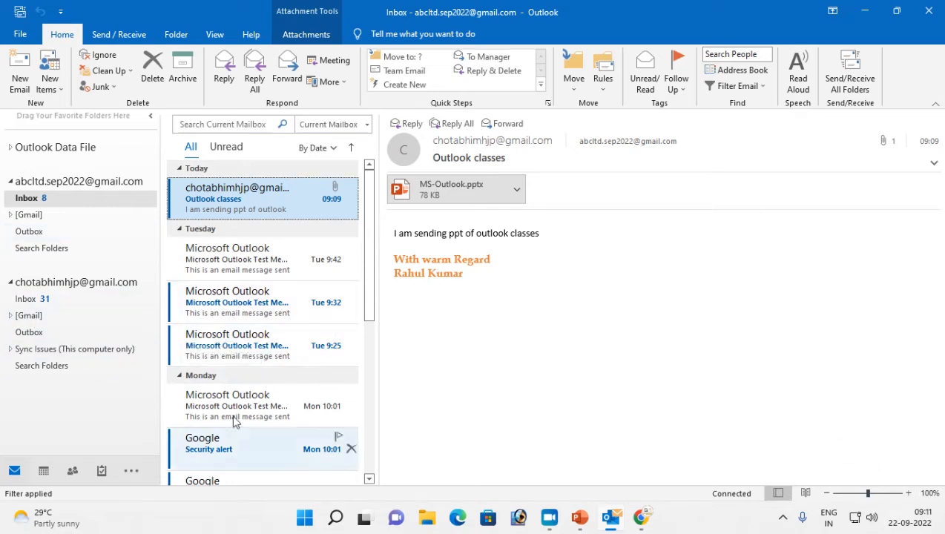
click(40, 299)
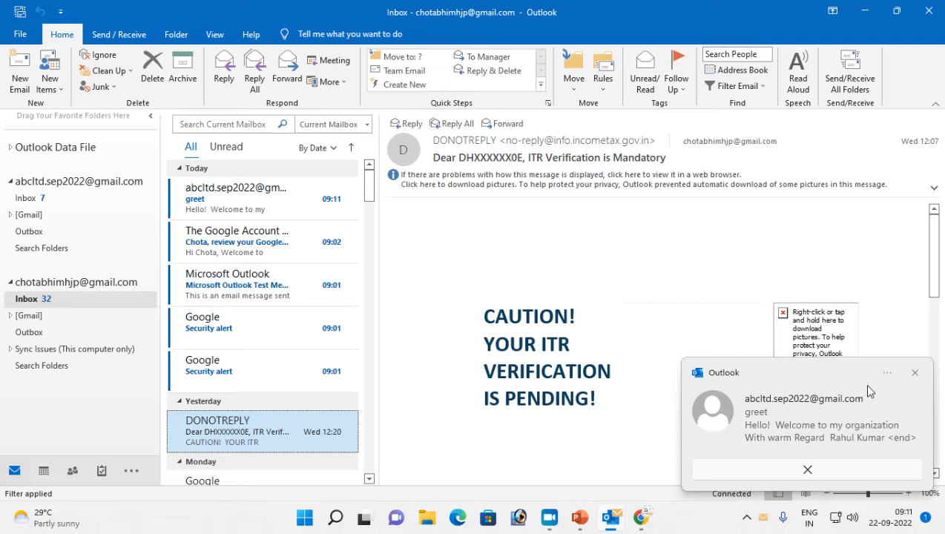
Read the greet message with its To and Cc details, then switch to the first Inbox
click(917, 374)
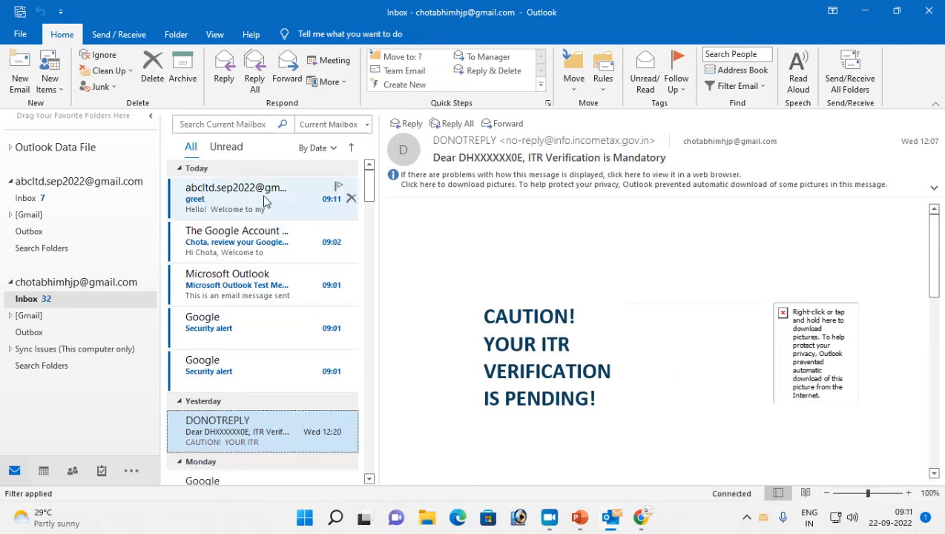
click(209, 203)
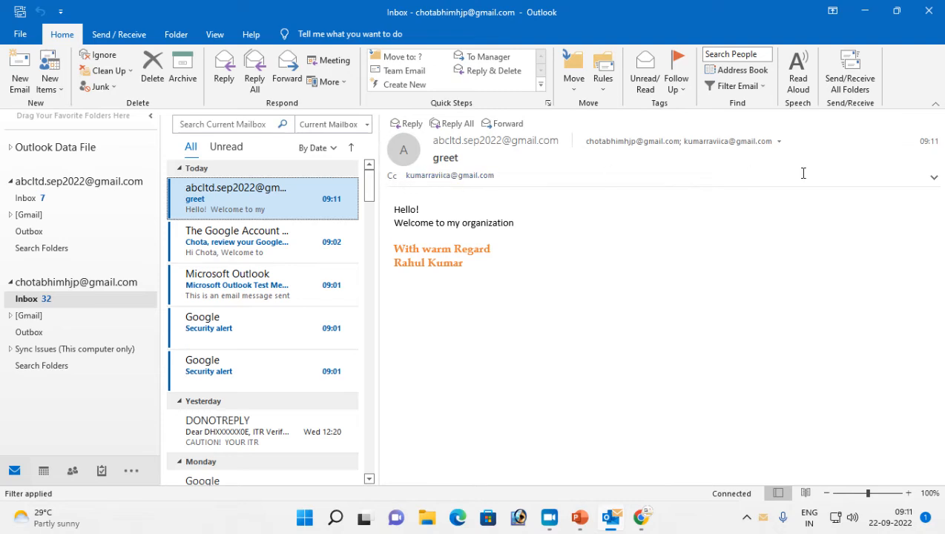
click(935, 178)
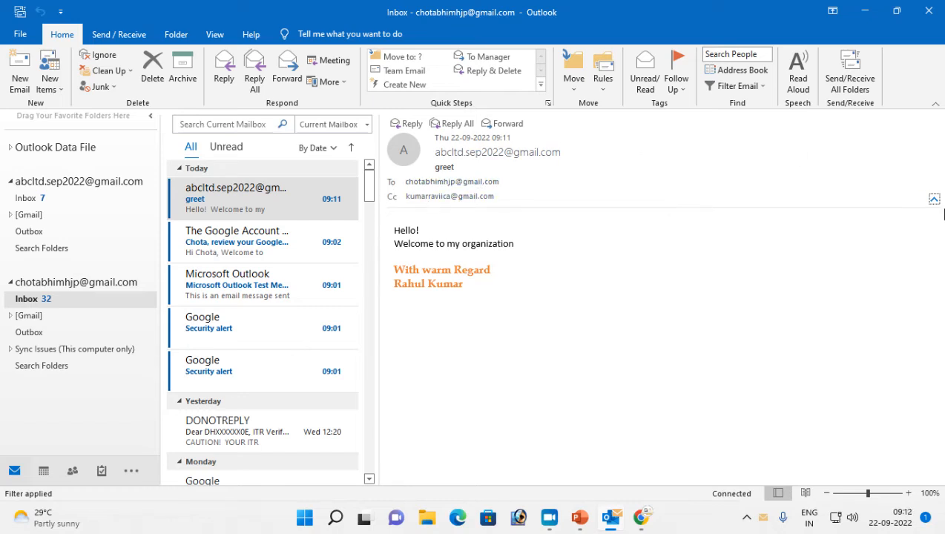
click(934, 200)
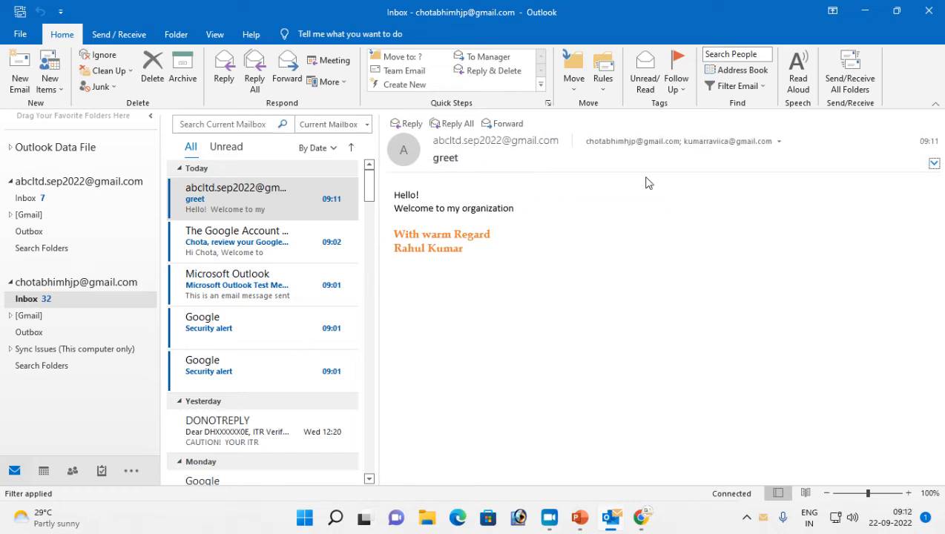
click(52, 187)
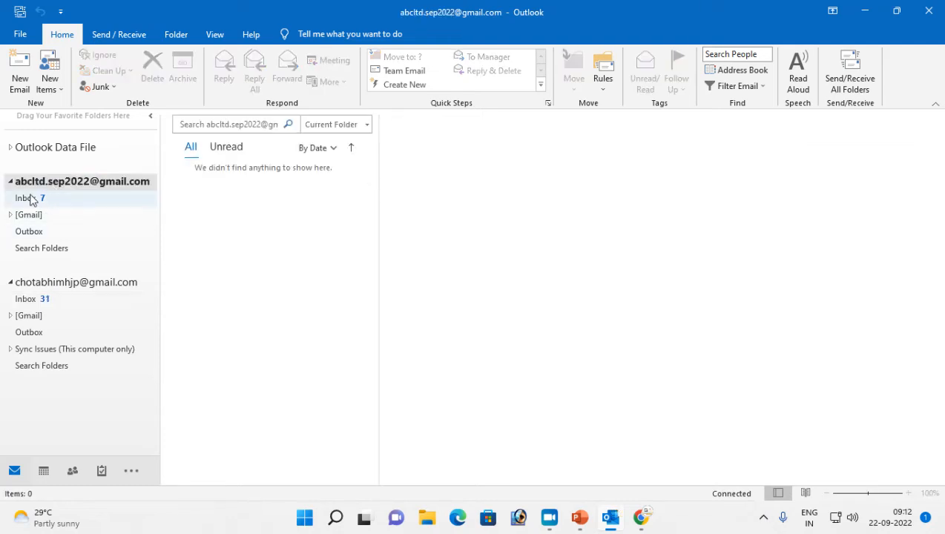
Address a new email to the second Gmail account, blind-copying another contact
click(26, 198)
click(20, 84)
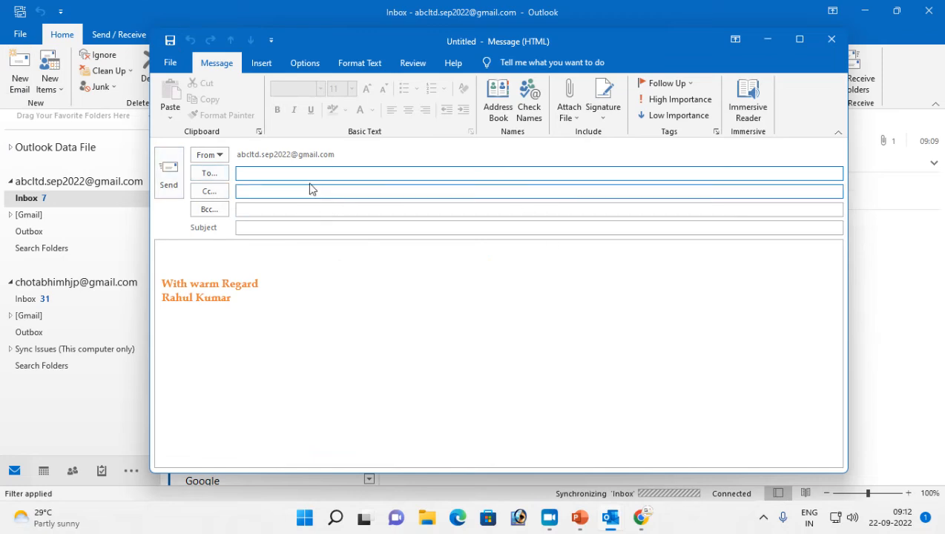
text(cho)
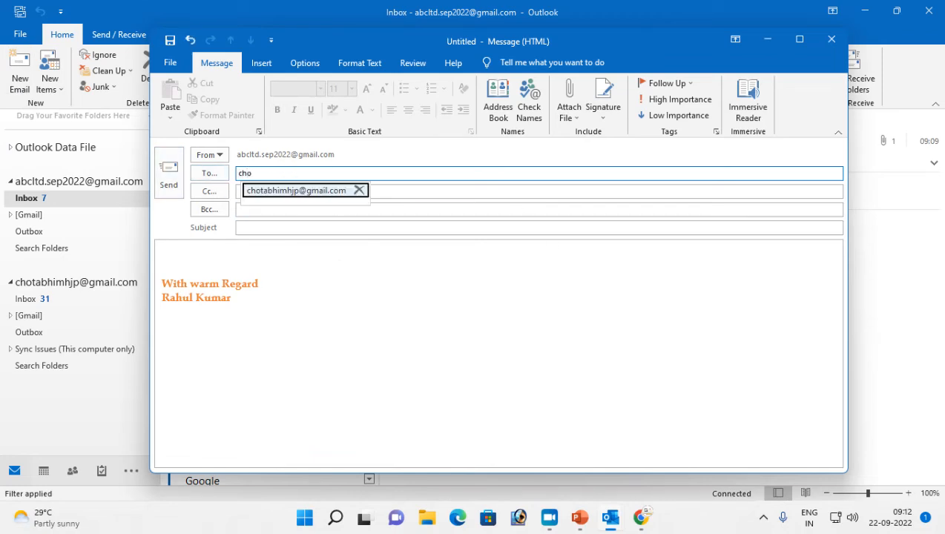
key(Return)
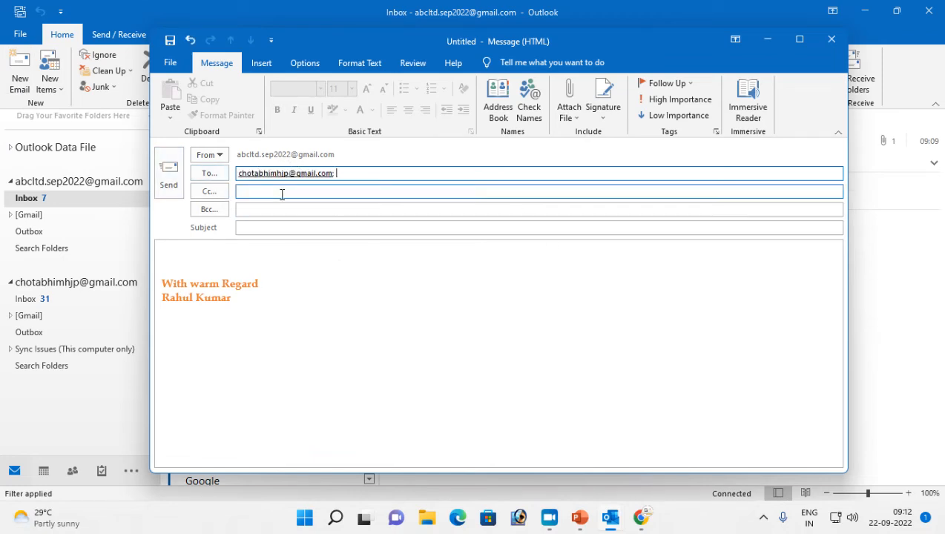
click(252, 195)
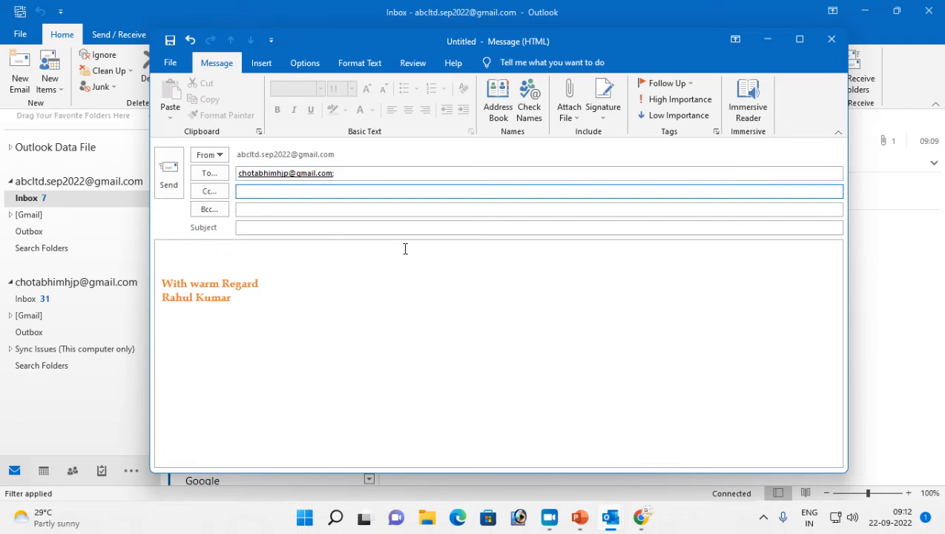
click(274, 211)
text(u)
key(BackSpace)
text(ku)
click(297, 227)
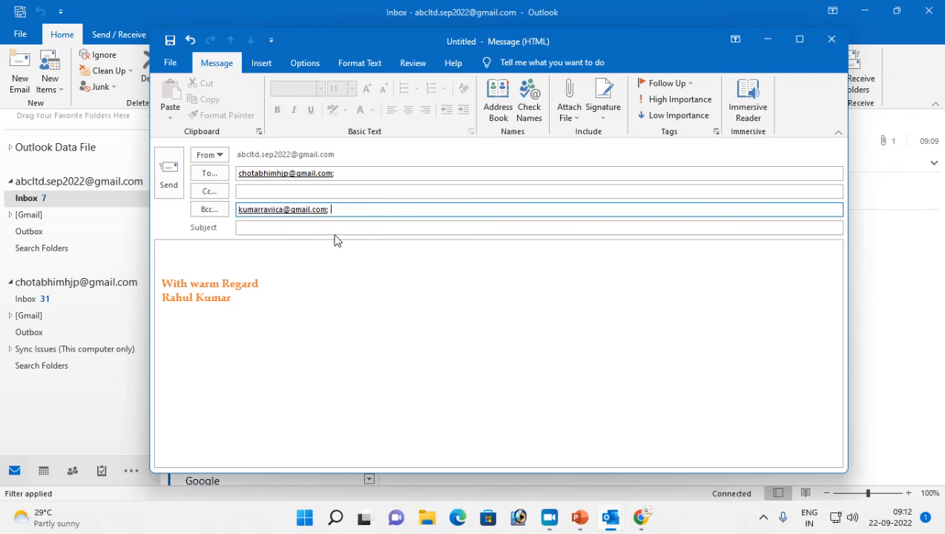
Give it subject 'greet' and body 'welcome', then send it
click(266, 230)
text(gr)
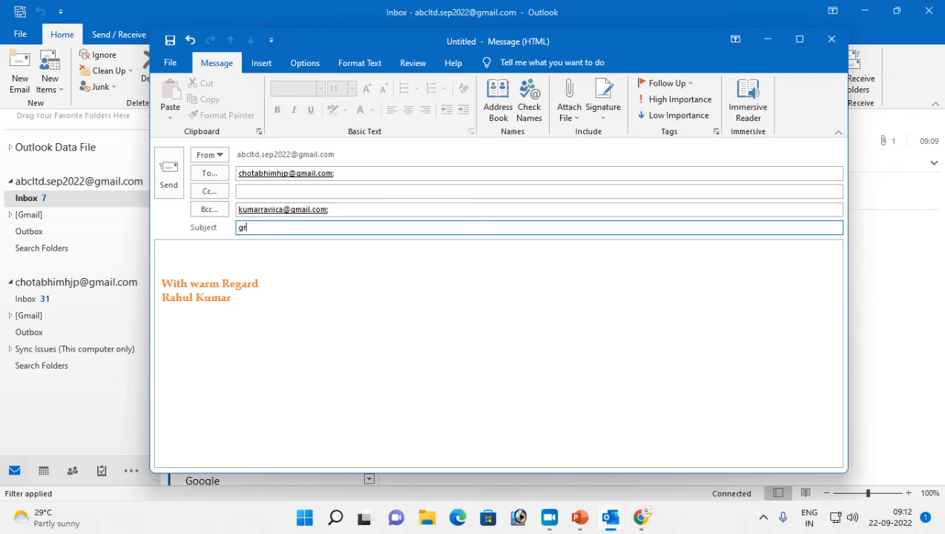
text(eet)
key(Tab)
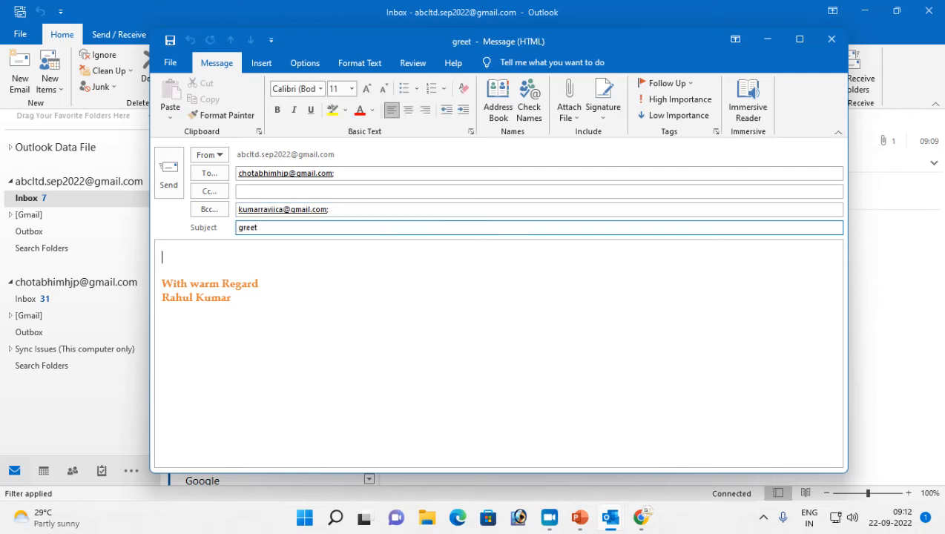
text(welcome)
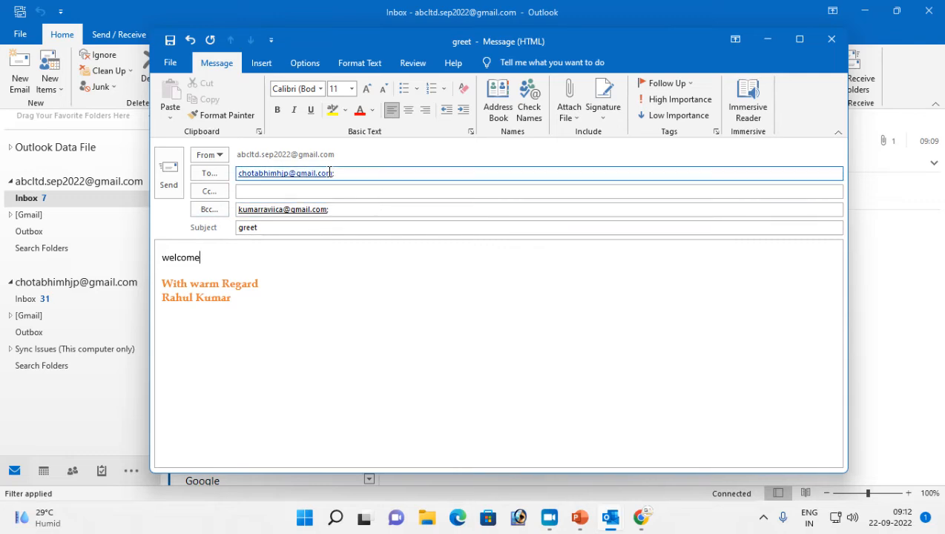
click(169, 175)
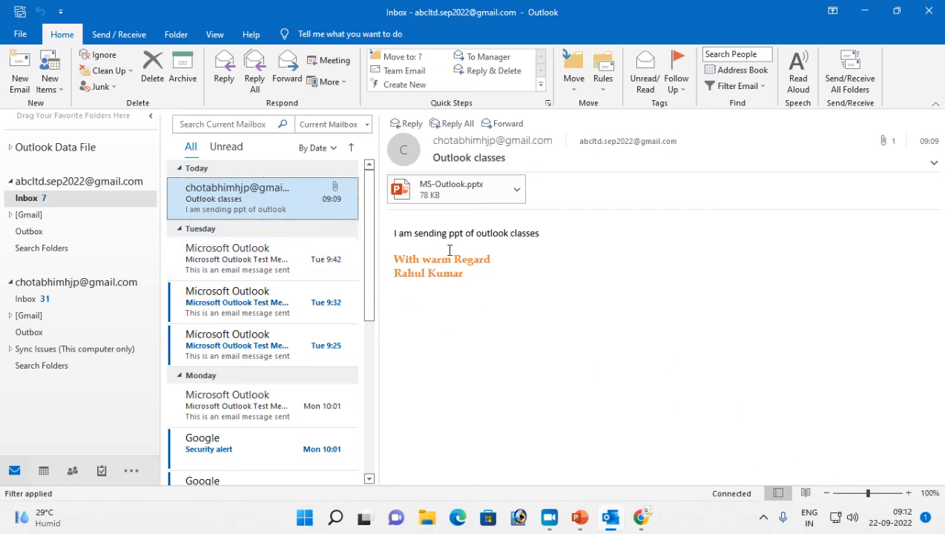
Run Send/Receive All Folders to synchronise every account
click(121, 36)
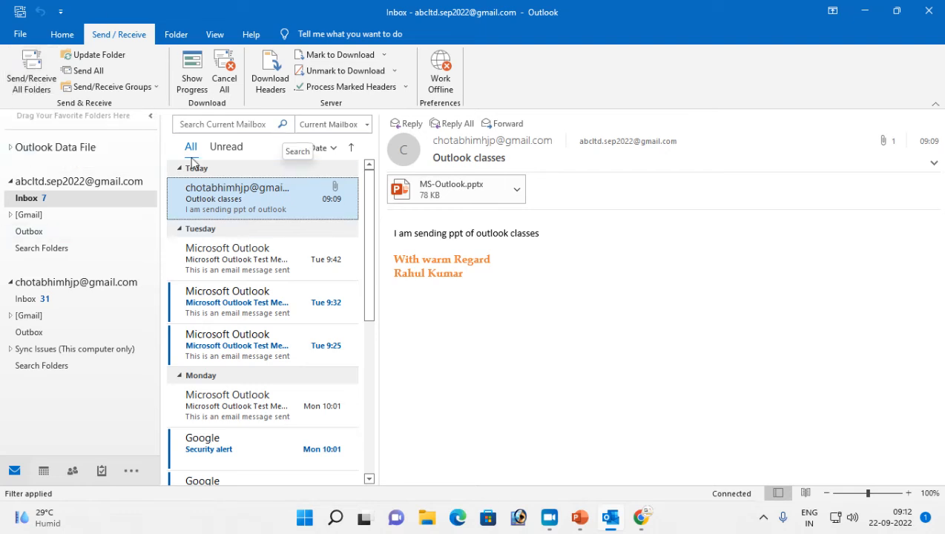
click(30, 74)
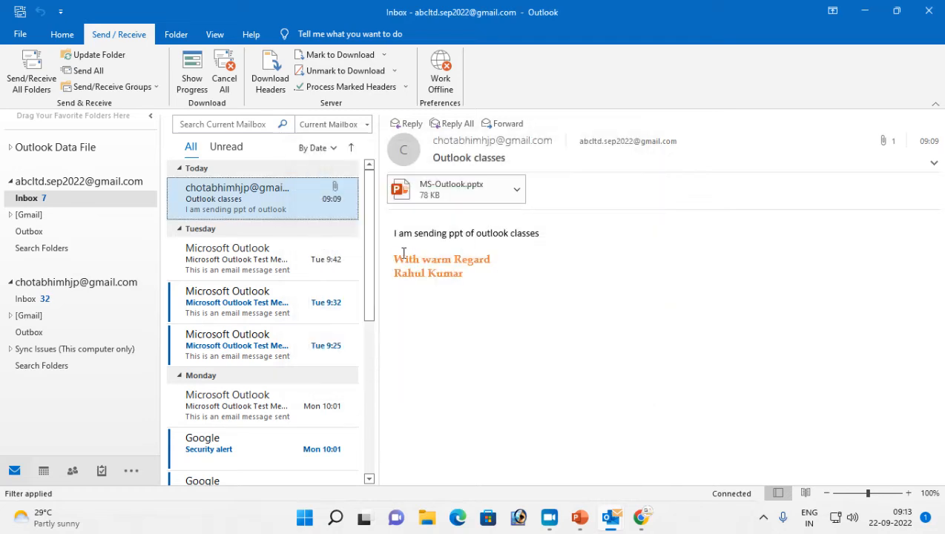
Open the newest greet message in the second Inbox and check its recipient details
click(35, 300)
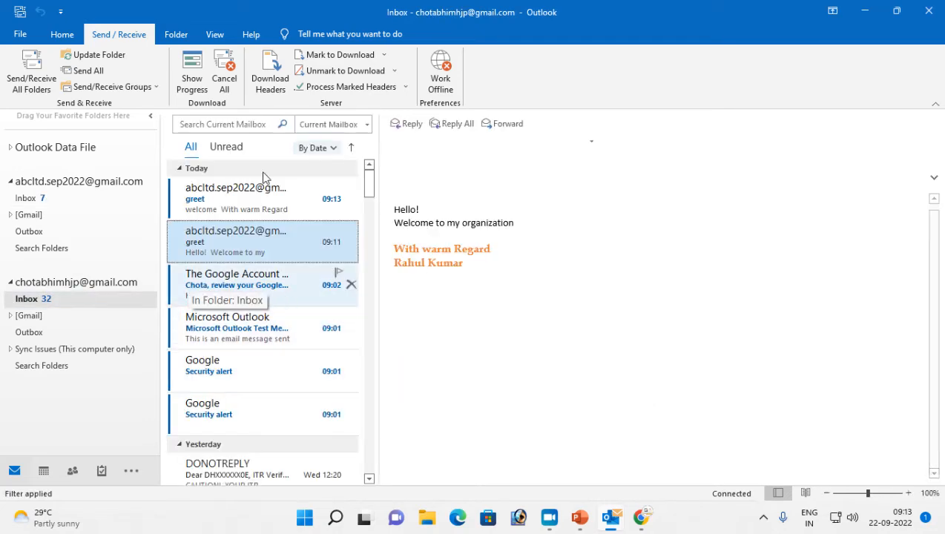
click(220, 195)
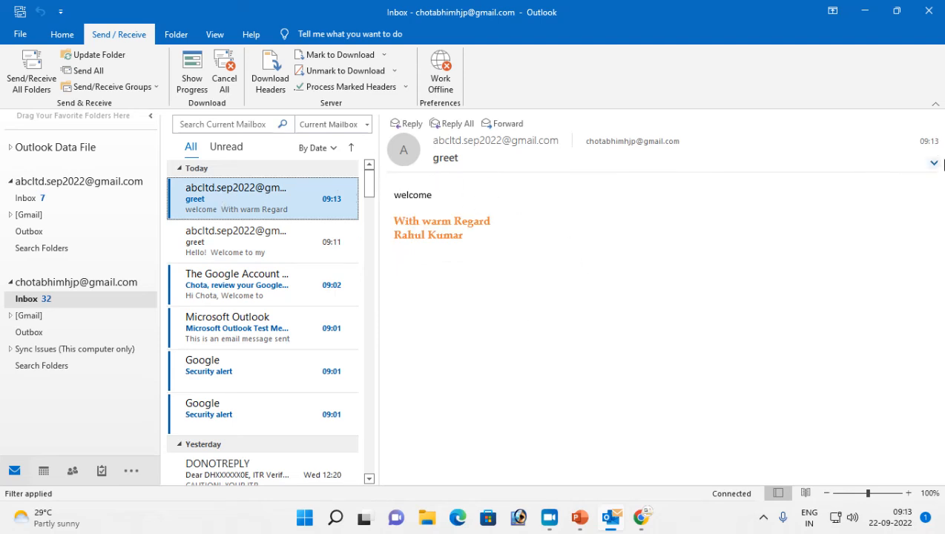
click(933, 163)
click(407, 181)
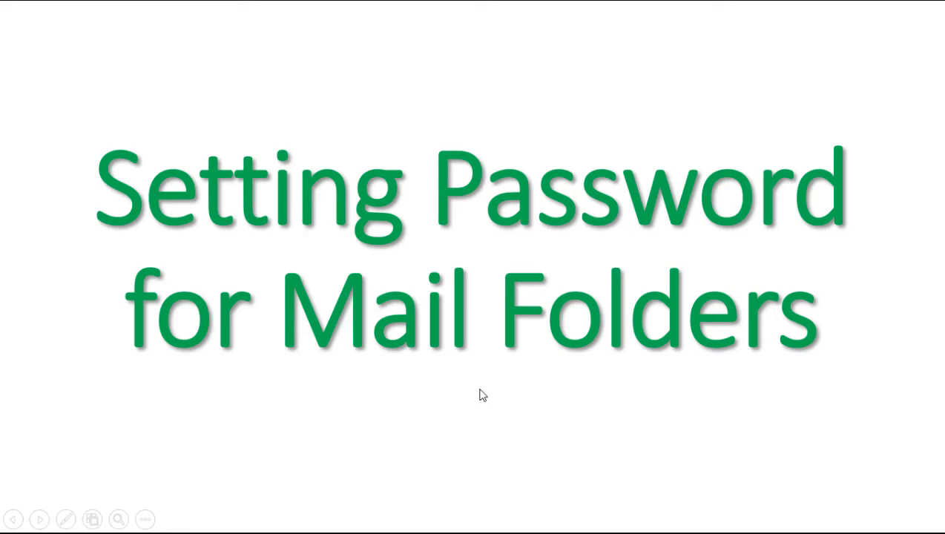
Relaunch Outlook by running 'outlook' from the Run box
key(super+r)
key(Return)
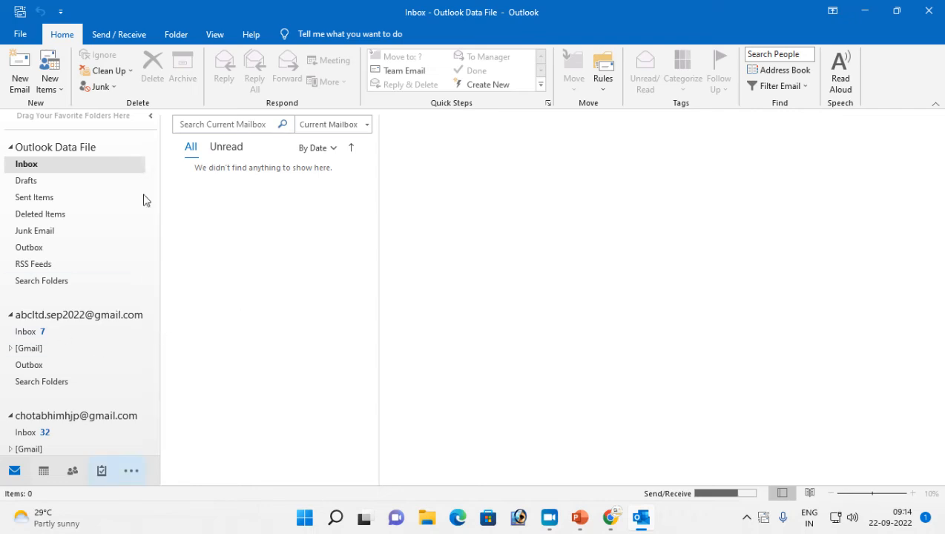
scroll(72, 360, down, 1)
scroll(74, 354, down, 1)
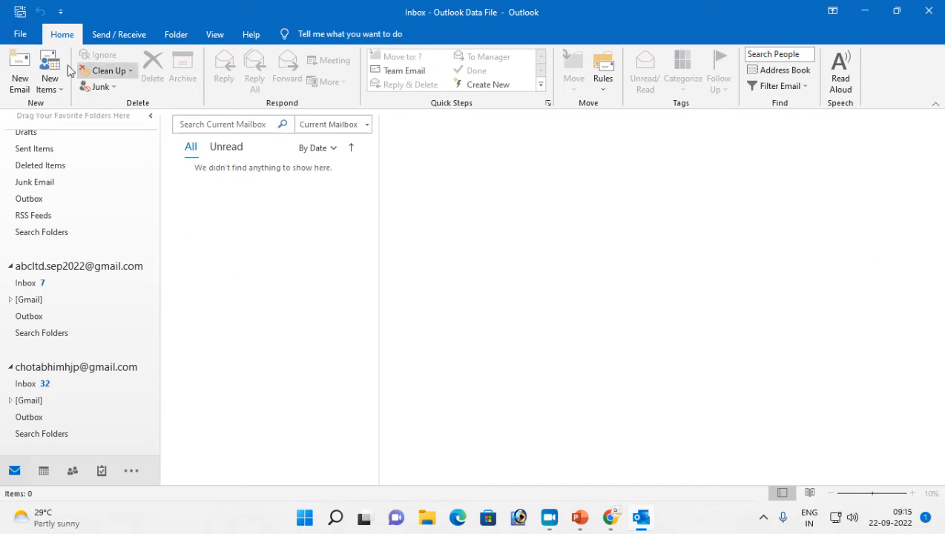
Open the Account Settings window from the File menu and look through the email accounts
click(21, 36)
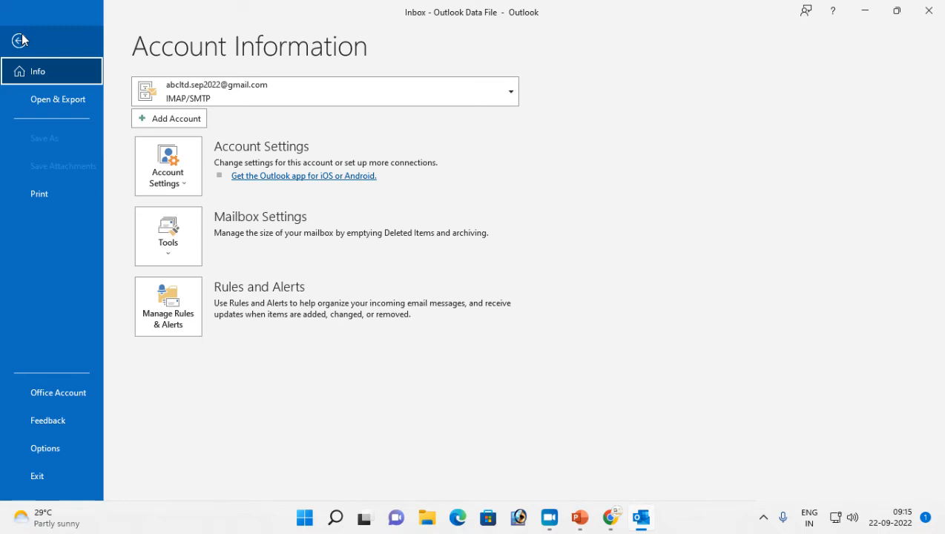
click(173, 185)
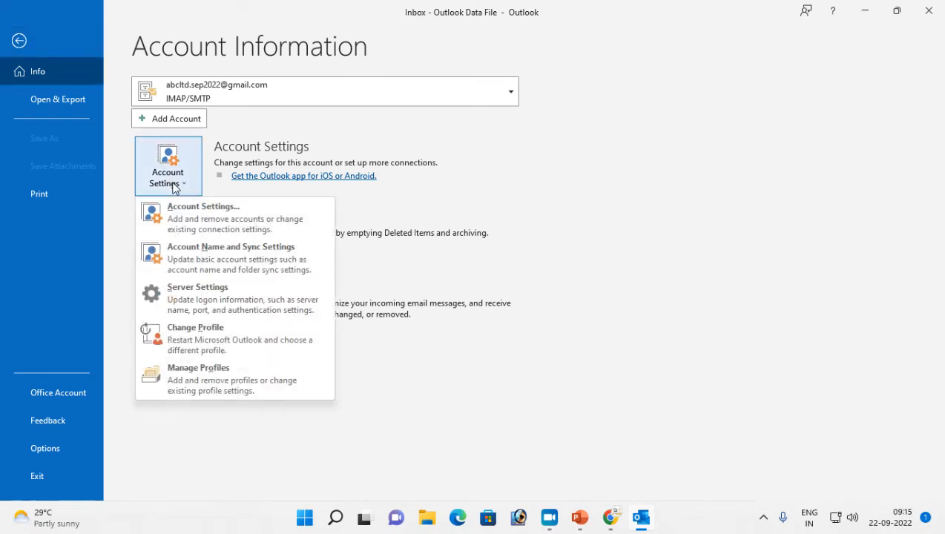
click(187, 220)
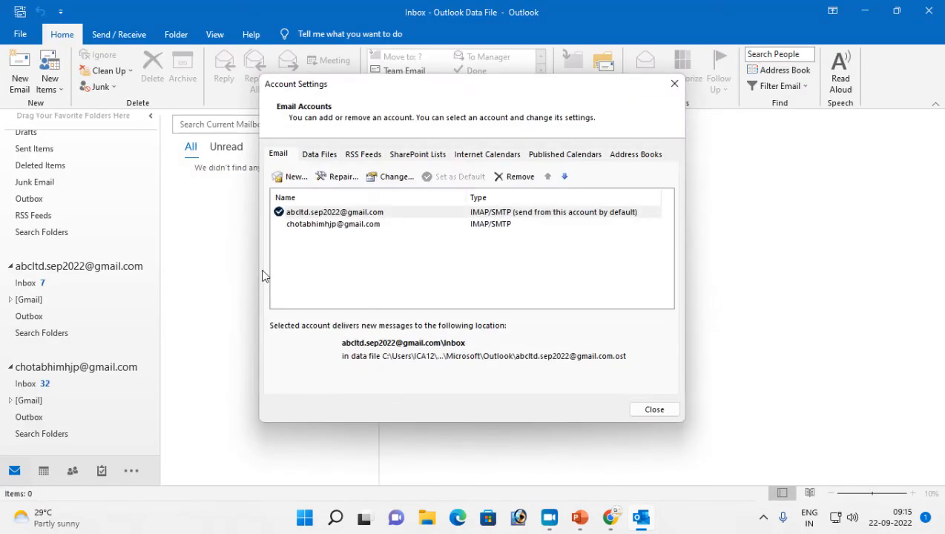
click(302, 224)
click(302, 213)
click(301, 224)
click(304, 214)
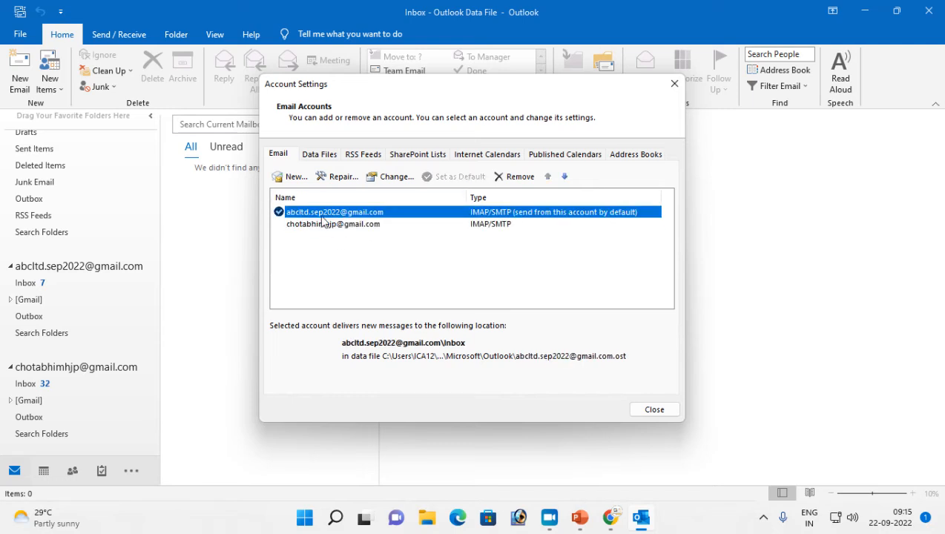
In Data Files, check the first account's file, then open the Outlook Data File's settings
click(312, 157)
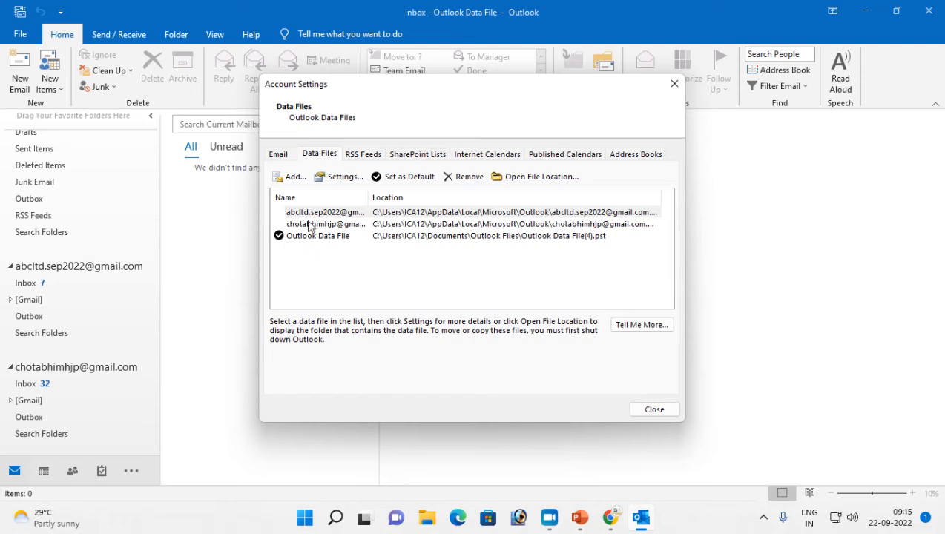
click(305, 214)
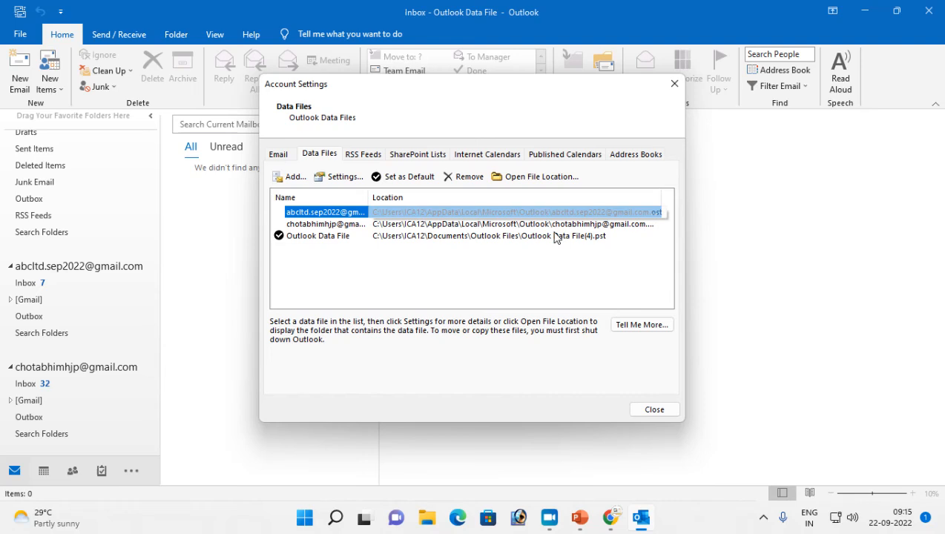
click(338, 178)
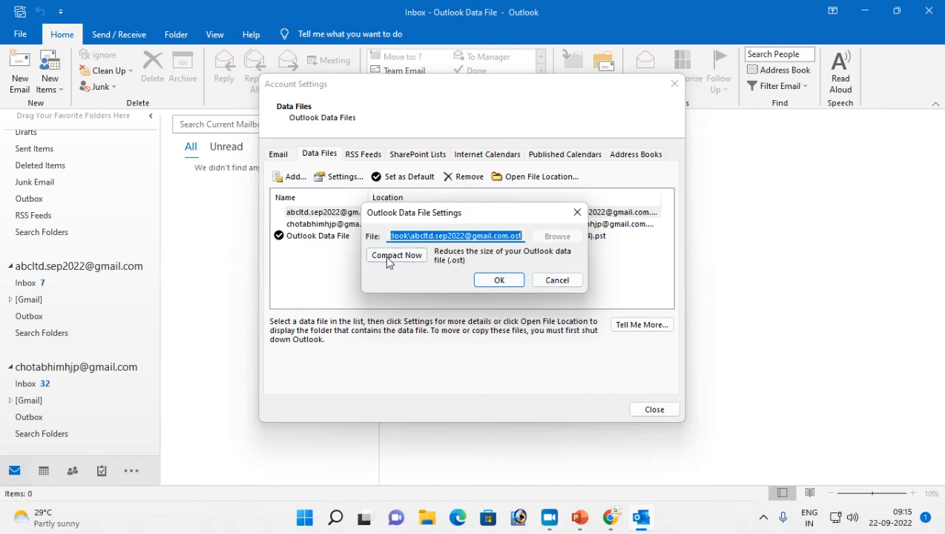
click(558, 281)
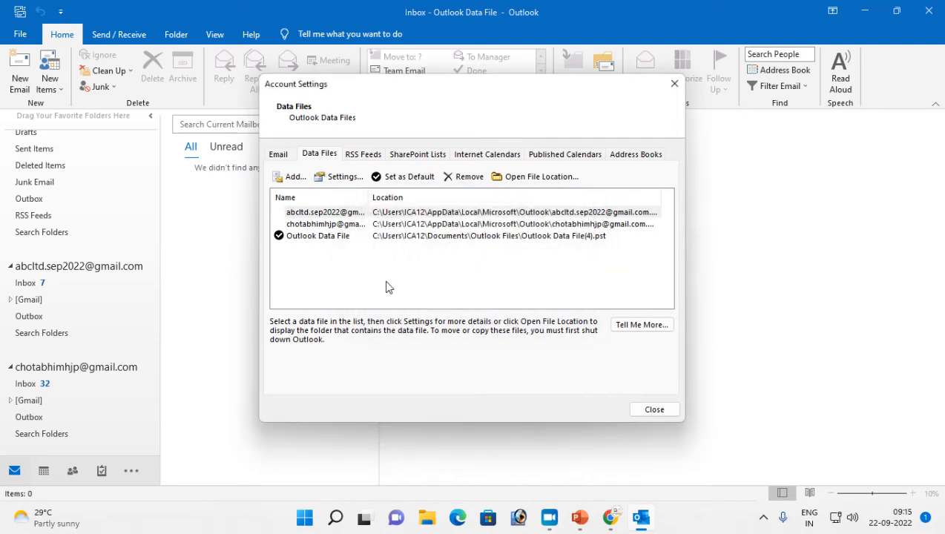
click(312, 238)
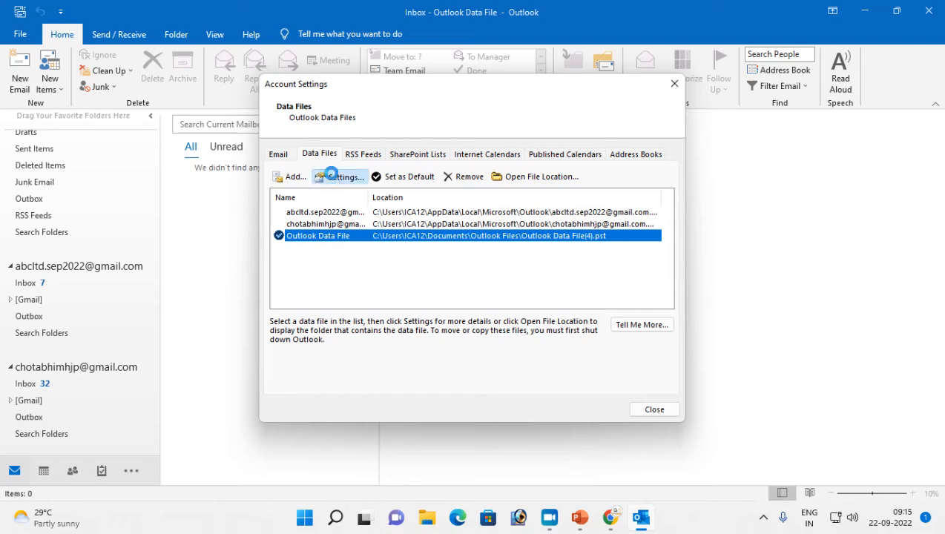
click(316, 179)
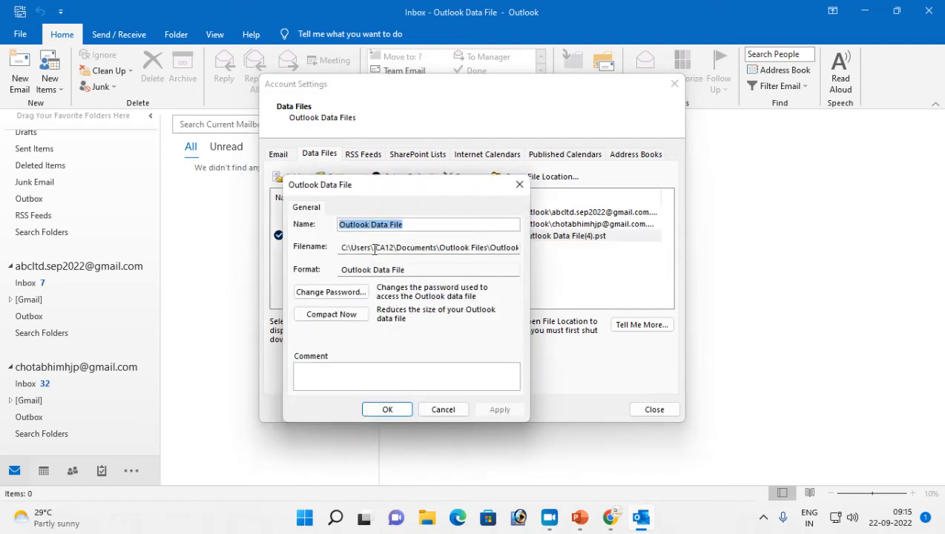
Check the file path, then set and confirm a new password for Outlook Data File(4).pst
click(344, 247)
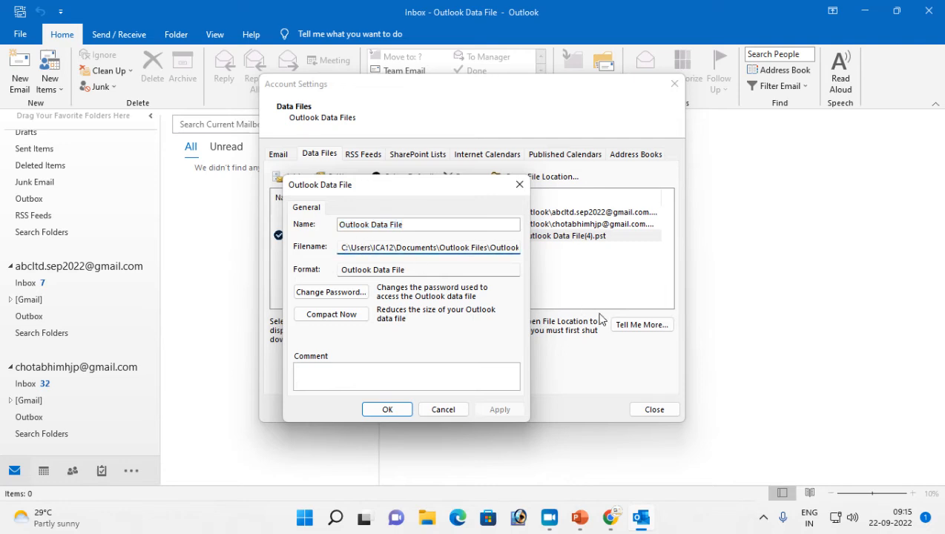
key(Right)
key(Right)
key(Right)
key(Right)
key(Right)
key(Right)
key(Right)
key(Right)
key(Right)
key(Right)
key(Right)
key(Right)
key(Right)
key(Right)
key(Right)
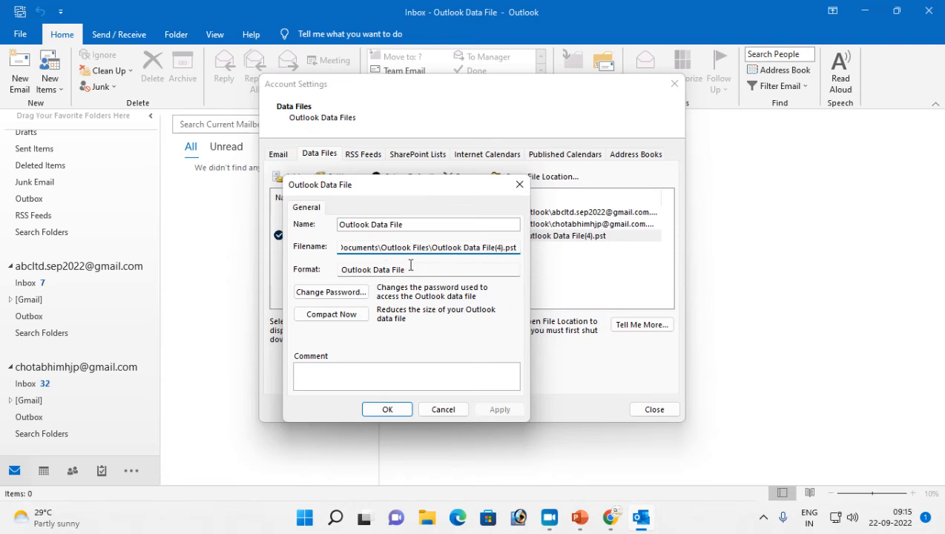
click(331, 293)
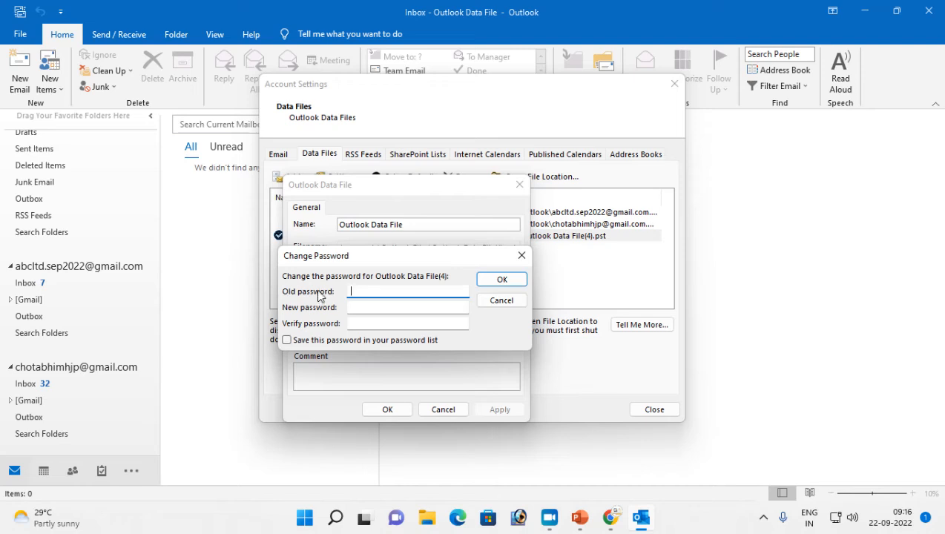
click(361, 306)
text(123)
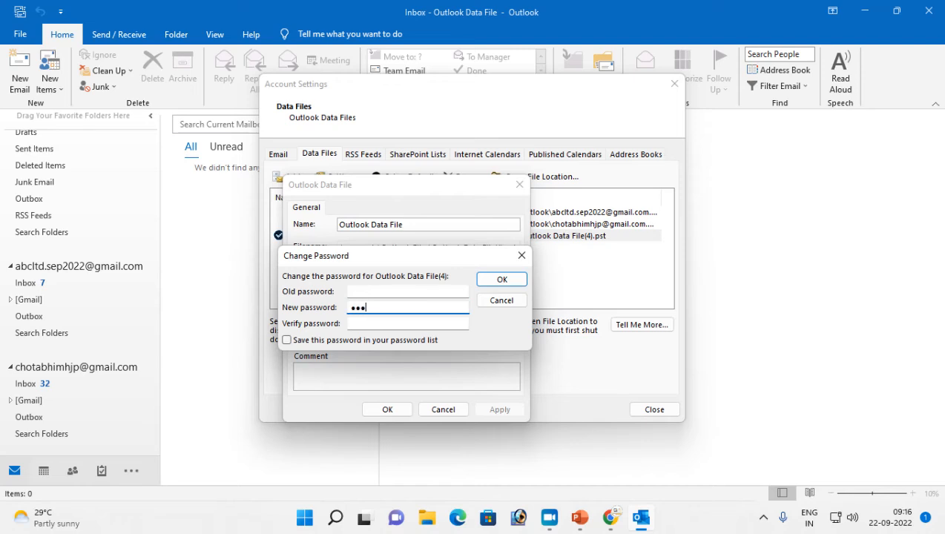
text(4)
click(376, 323)
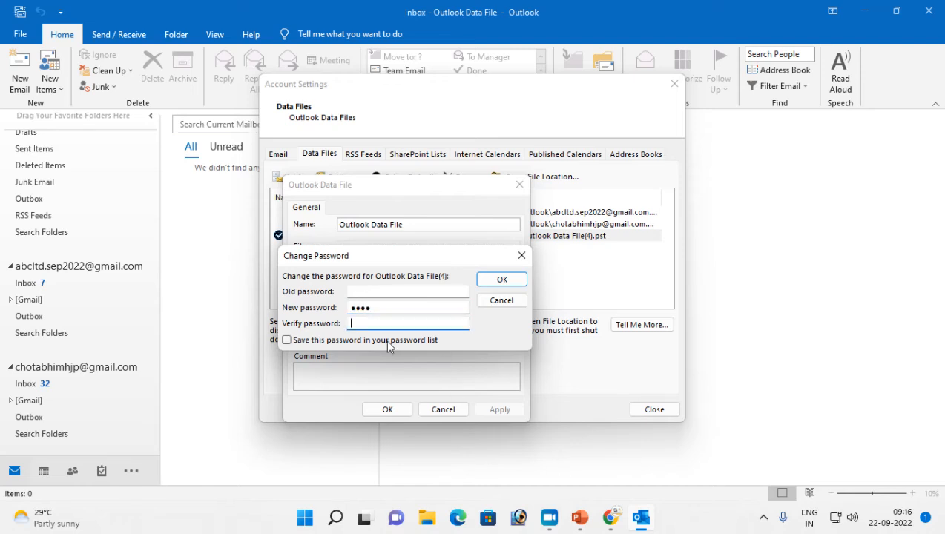
text(1234)
click(505, 280)
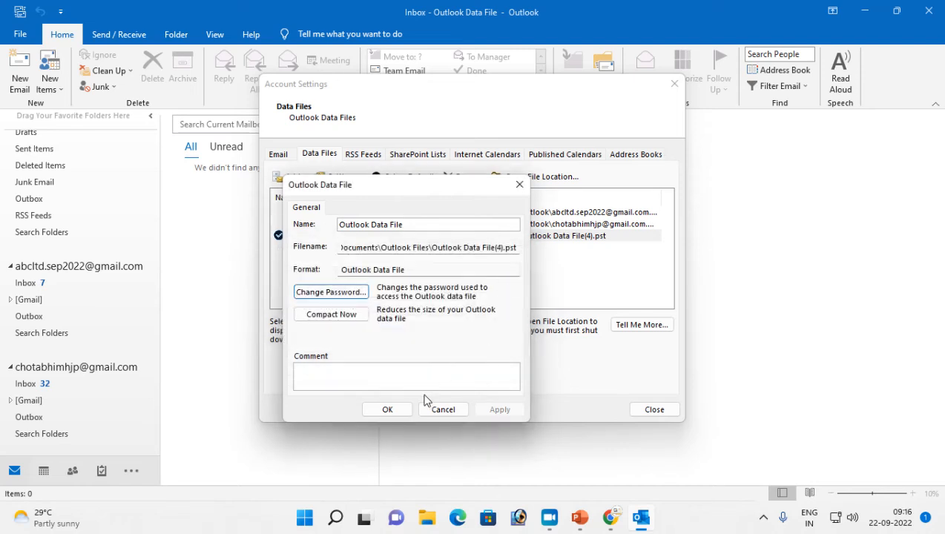
click(402, 409)
Close Account Settings, relaunch Outlook and enter the data file password to open it
click(646, 410)
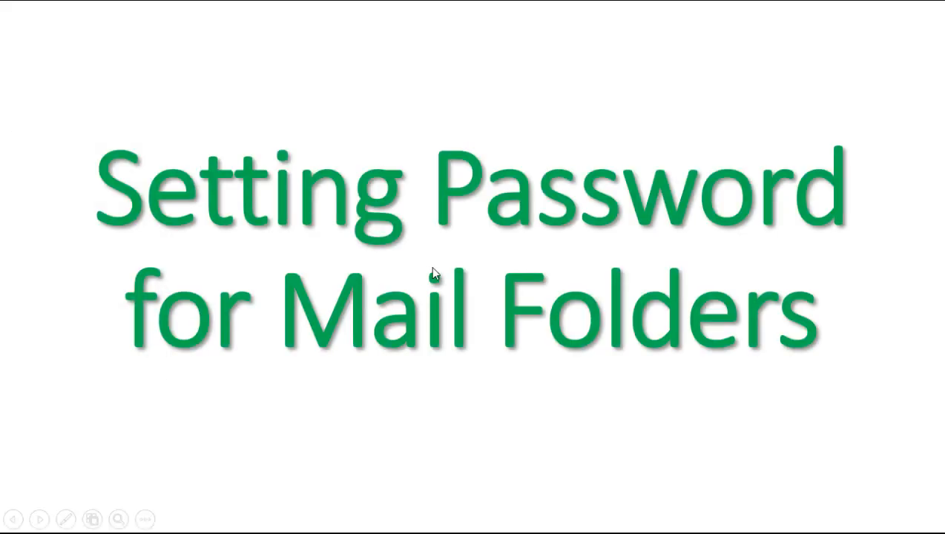
key(super+r)
key(Return)
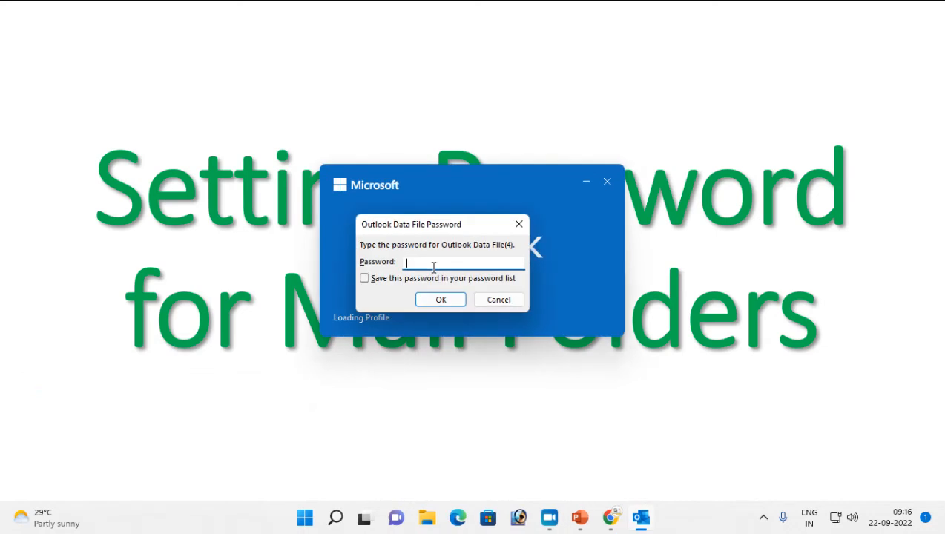
text(••)
key(Return)
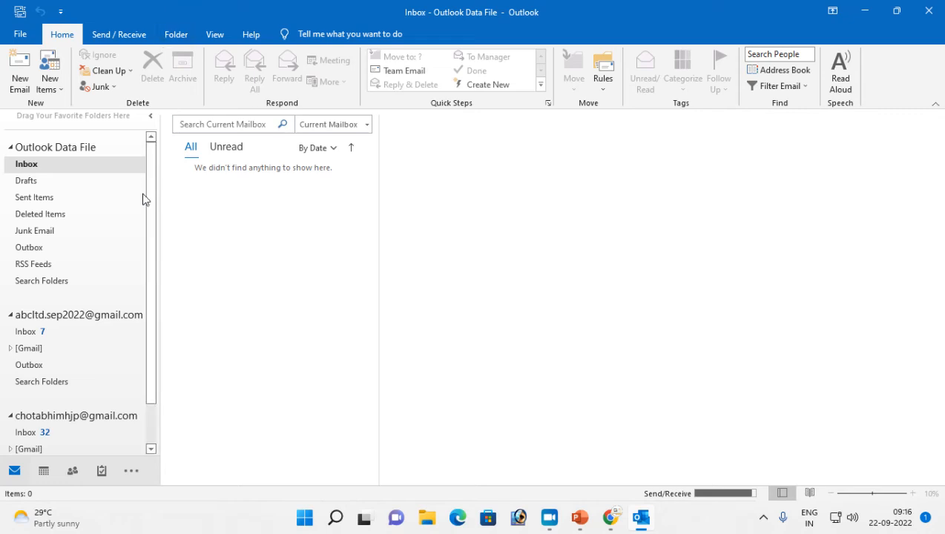
Open the Outlook Data File's settings from the Data Files list in Account Settings
click(20, 34)
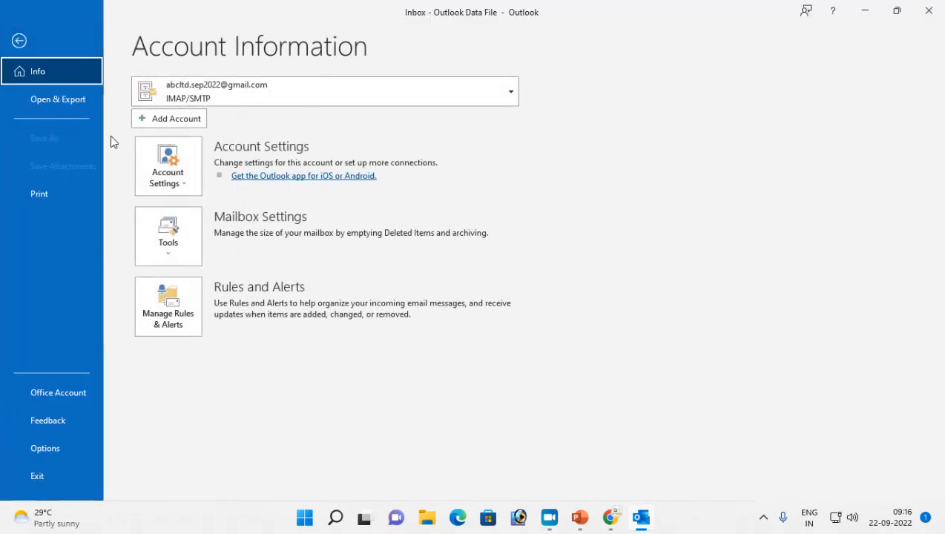
click(169, 178)
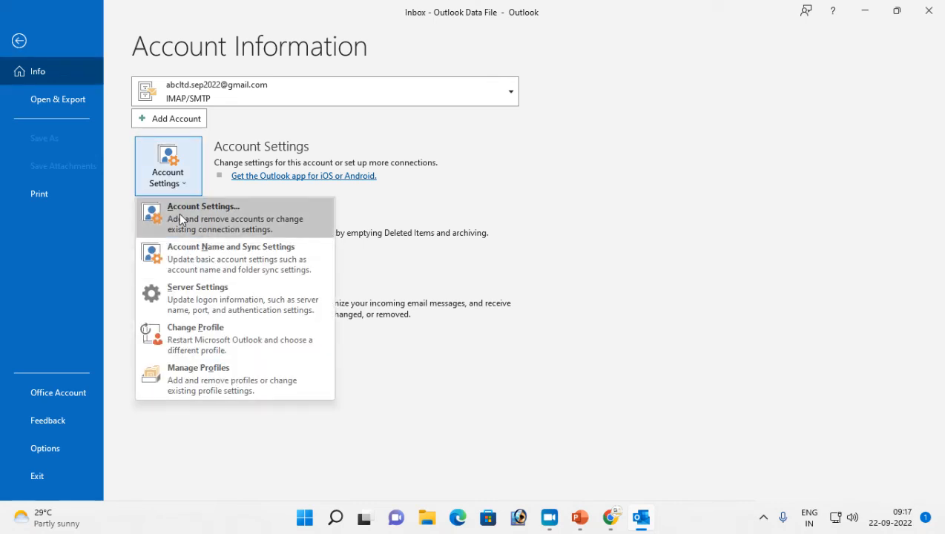
click(181, 210)
click(327, 154)
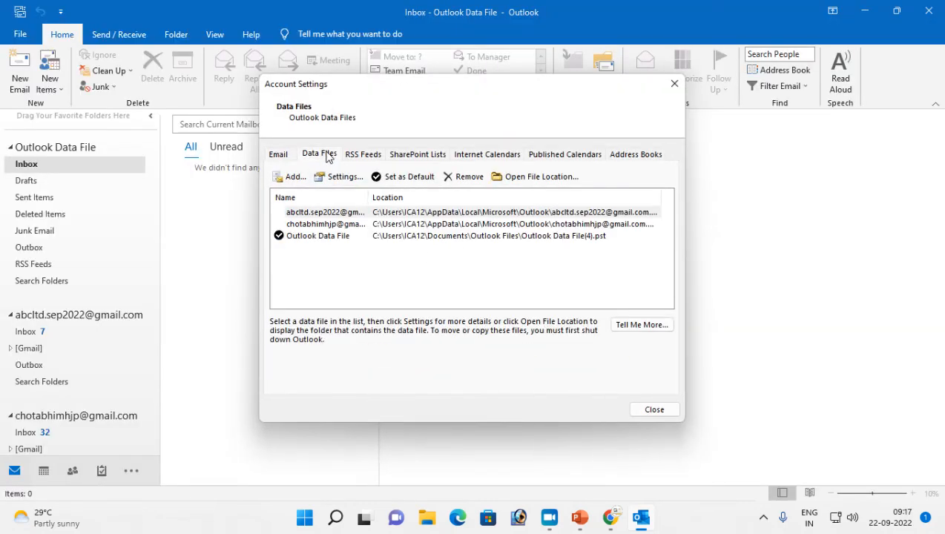
click(317, 236)
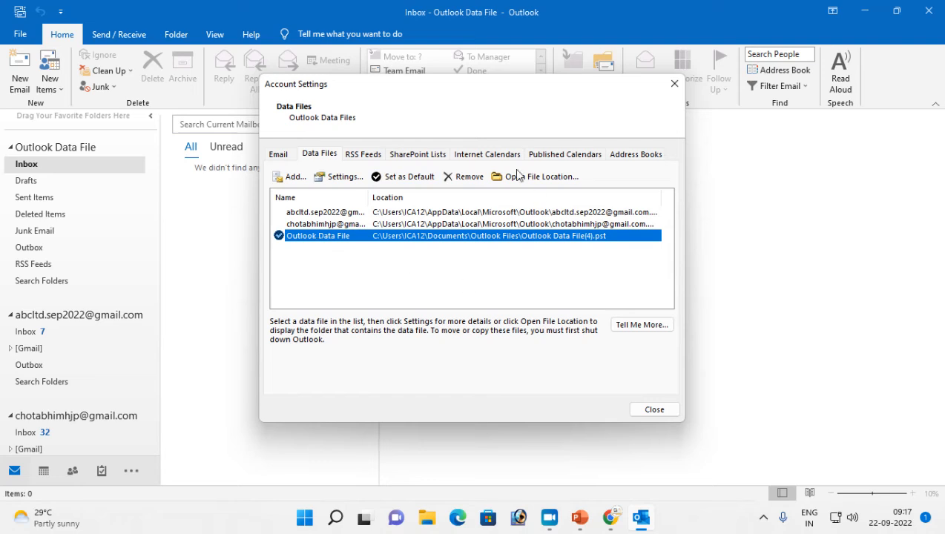
click(330, 178)
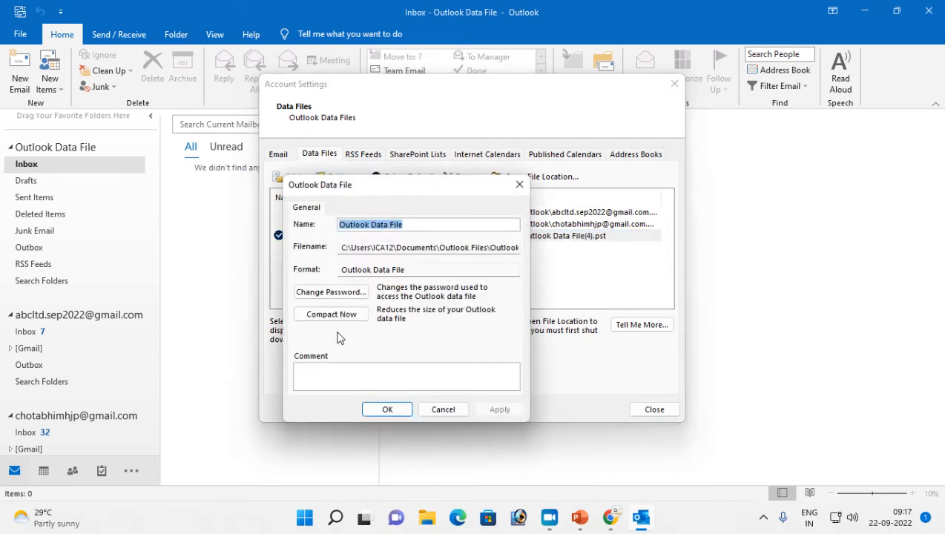
Remove the data file password by entering only the old password, then close Account Settings
click(314, 295)
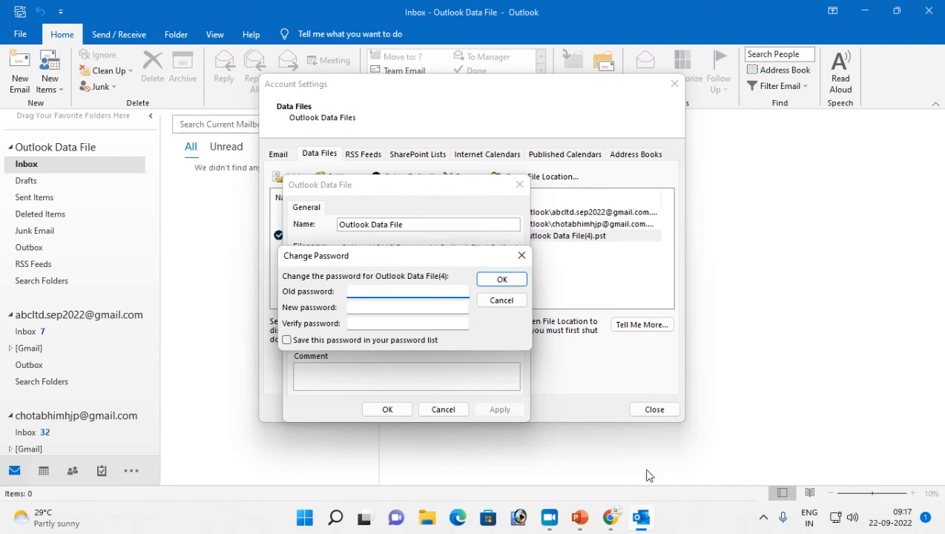
text(12)
click(502, 280)
click(386, 410)
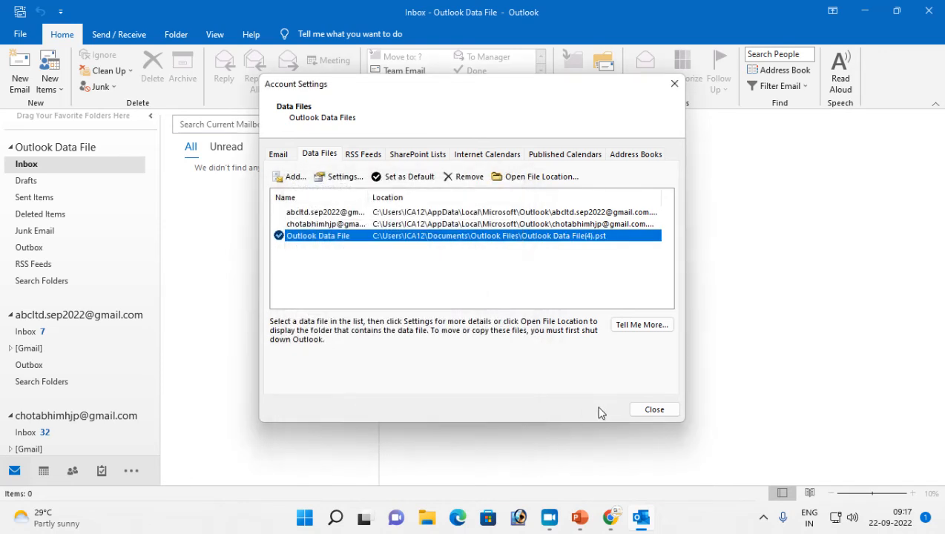
click(647, 408)
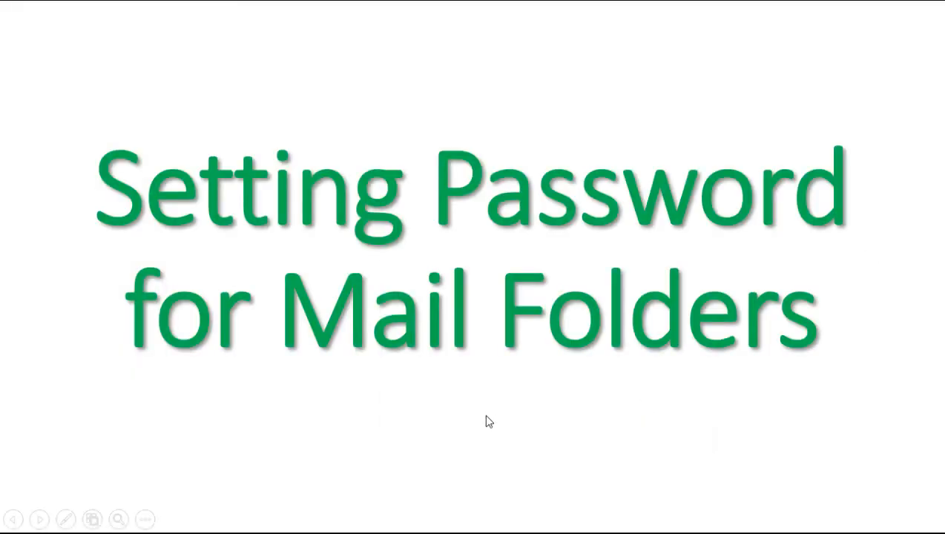
Relaunch Outlook through the Win+R Run box
key(super+r)
key(Return)
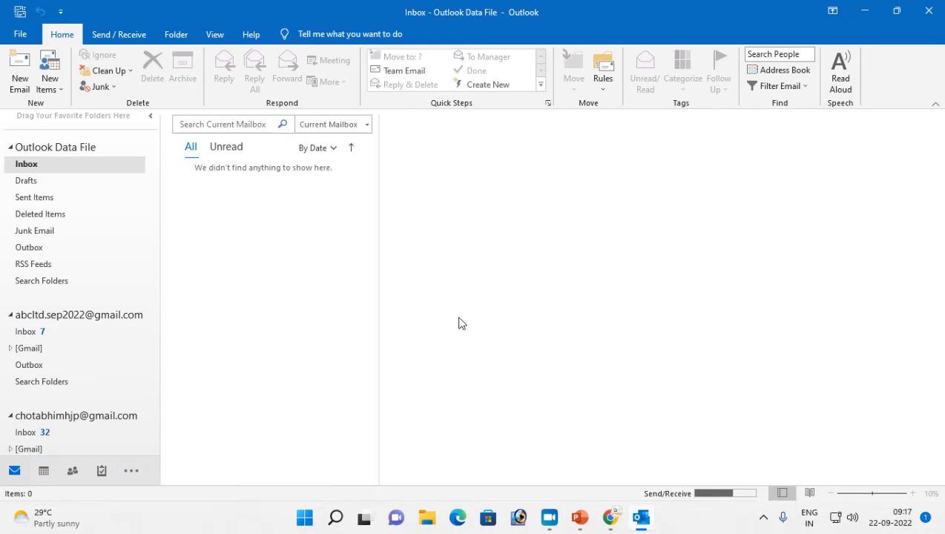
Advance the slide show to 'Deleting E-mail messages', then open the first Gmail account's Inbox
key(super)
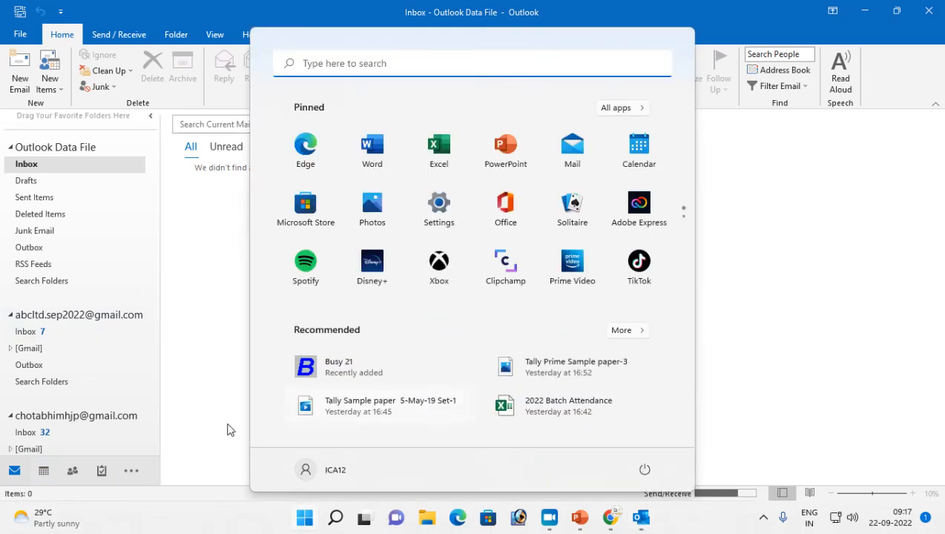
click(245, 424)
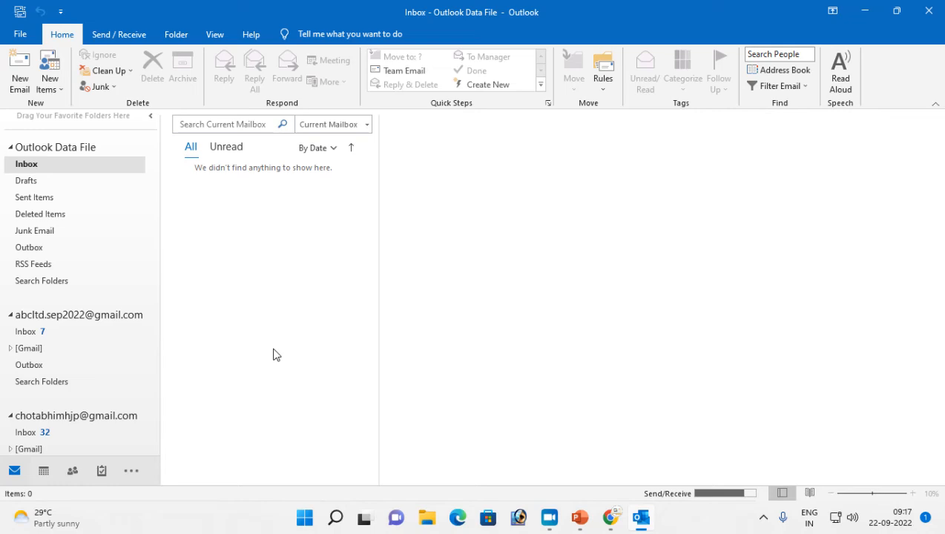
key(alt+Tab)
click(277, 334)
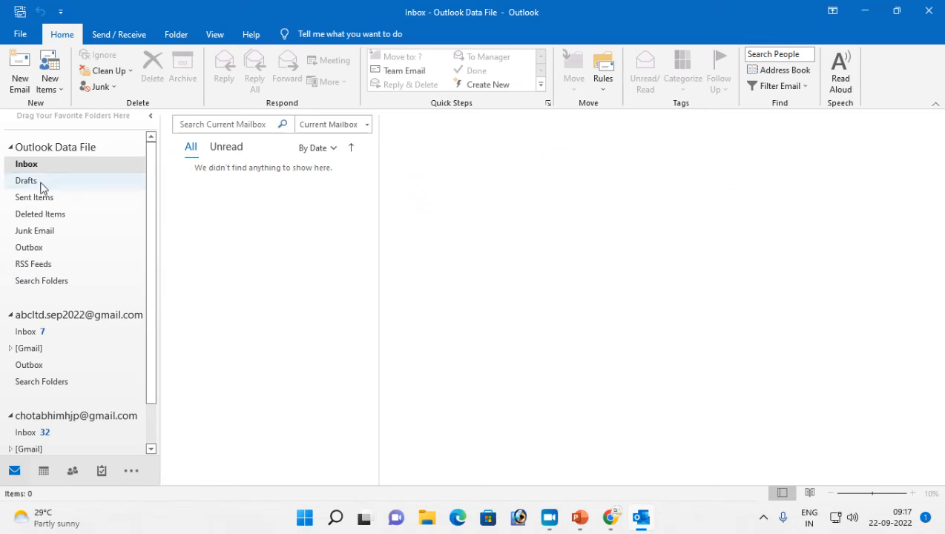
click(26, 332)
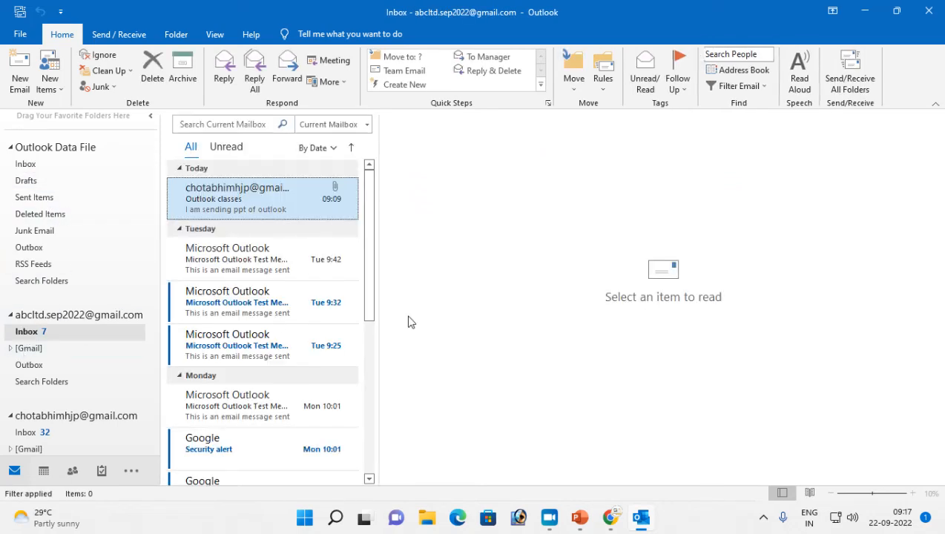
Select the Tue 9:42 Microsoft Outlook Test Message and delete it with the Home ribbon's Delete
click(236, 254)
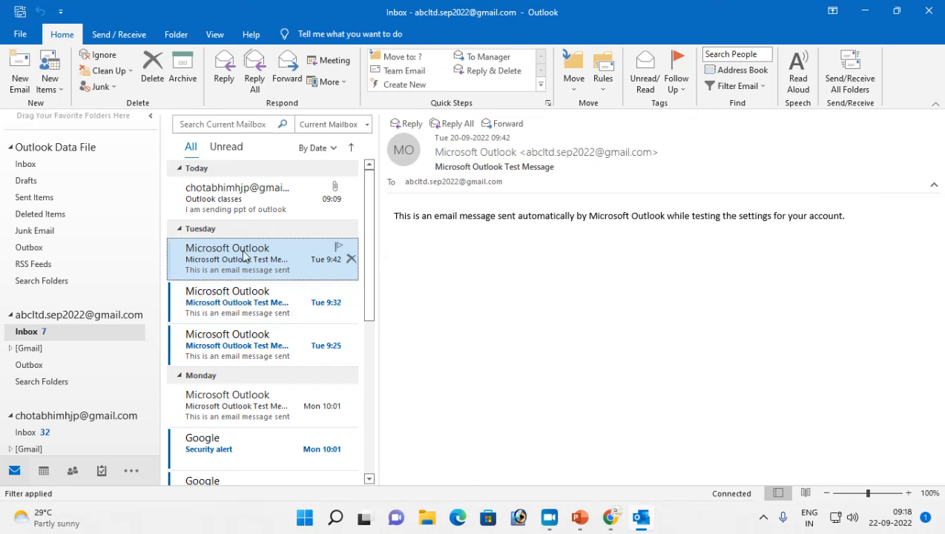
click(155, 69)
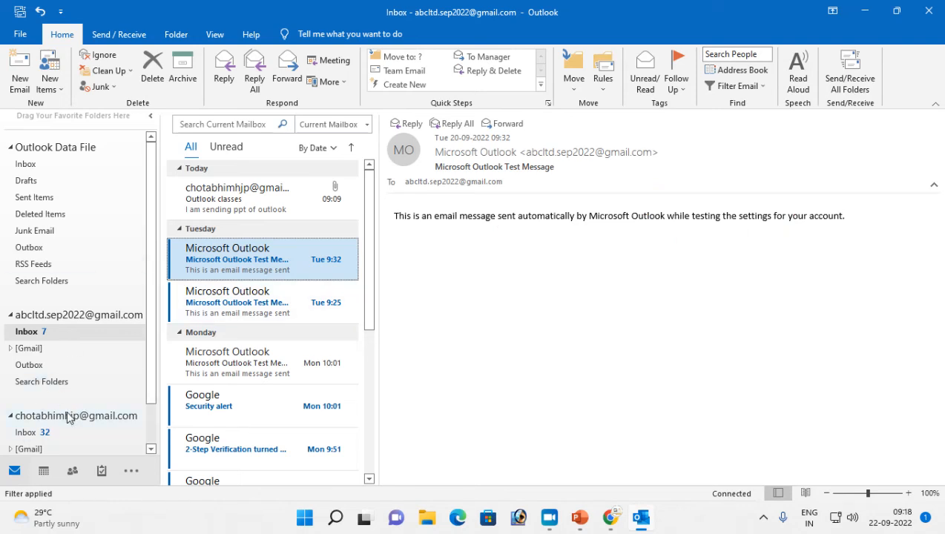
scroll(100, 406, down, 1)
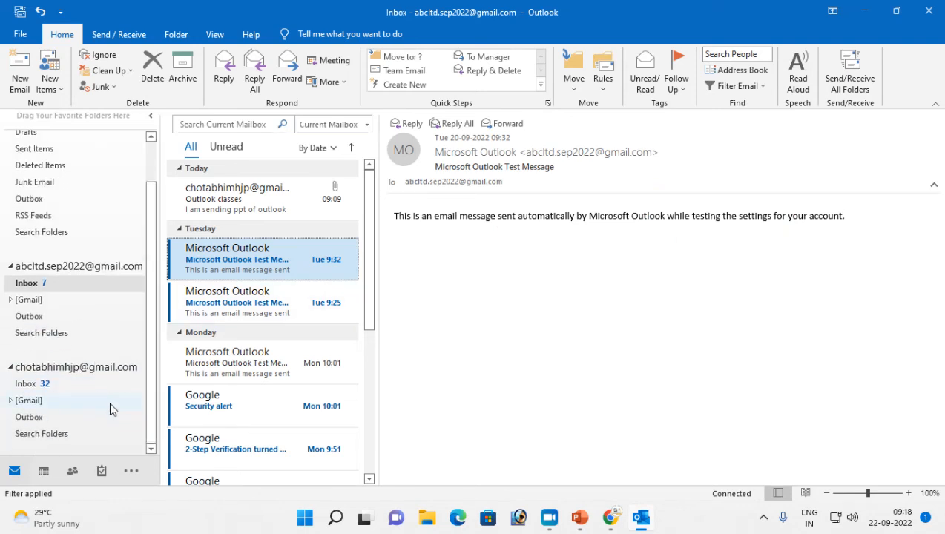
Open Account Settings on the Data Files tab
click(24, 35)
click(171, 183)
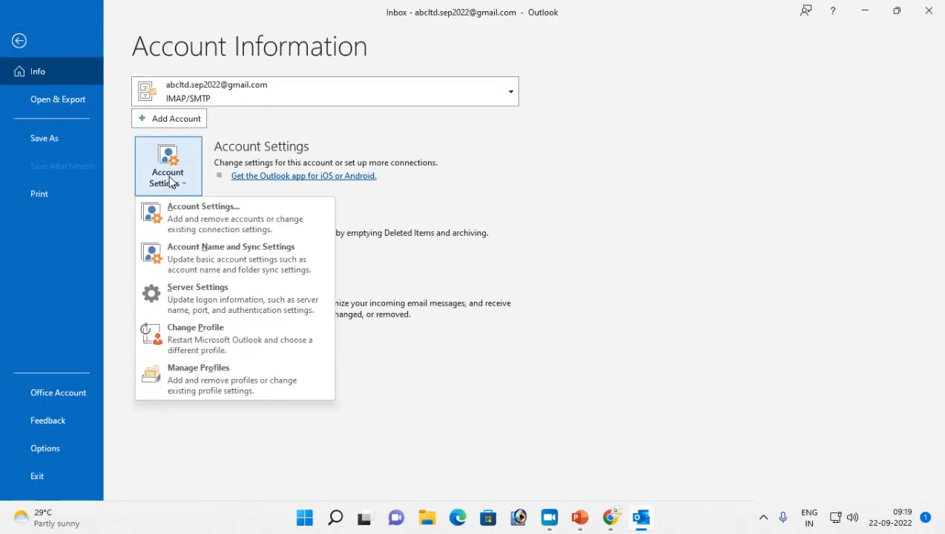
click(209, 221)
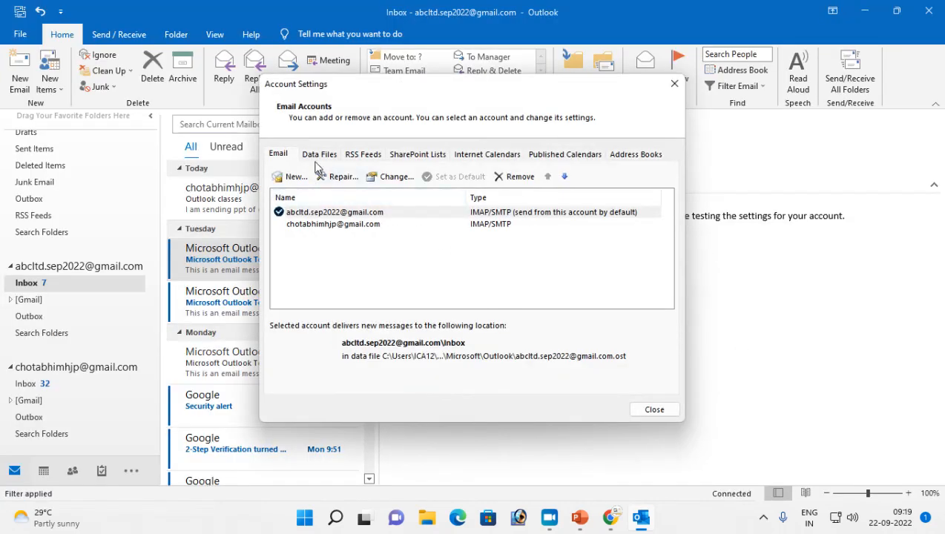
click(319, 155)
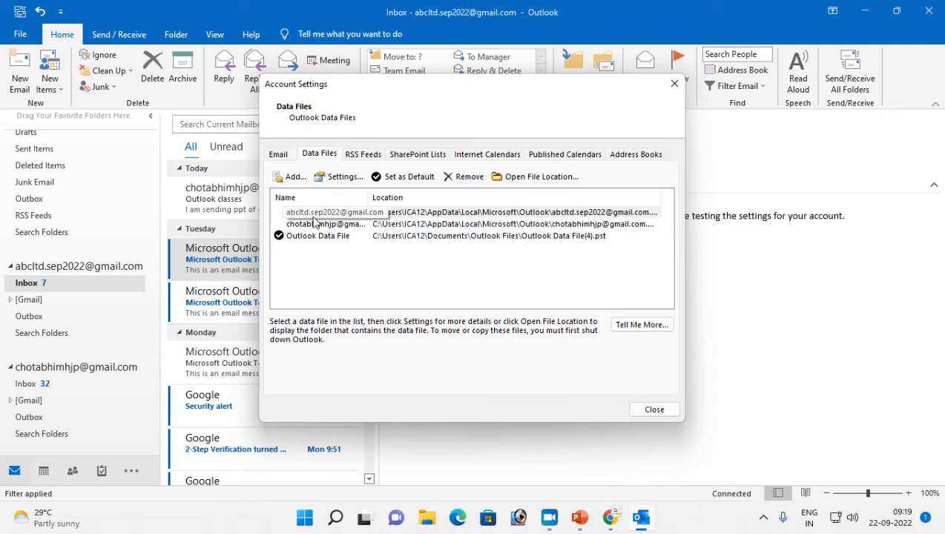
Try removing the second Gmail account's data file twice, dismissing the account-linked warning each time
click(311, 224)
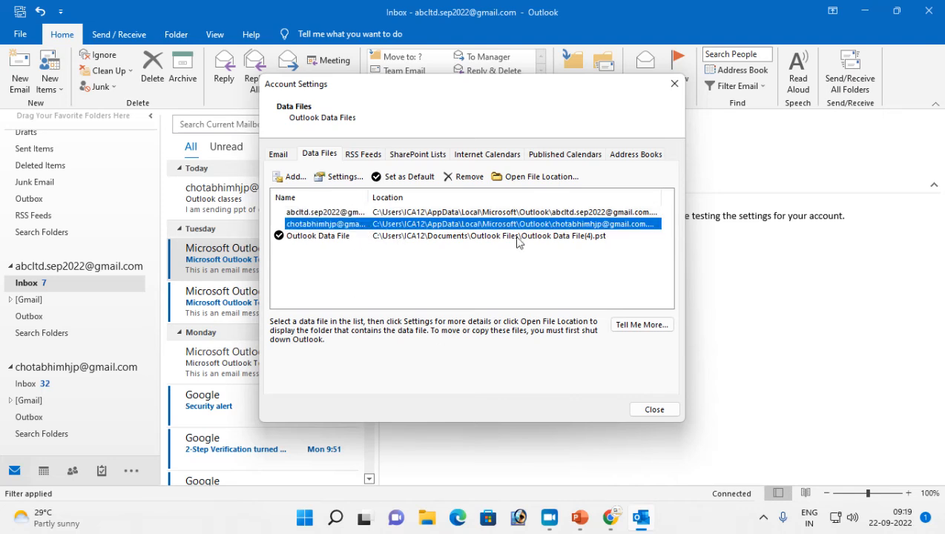
click(457, 180)
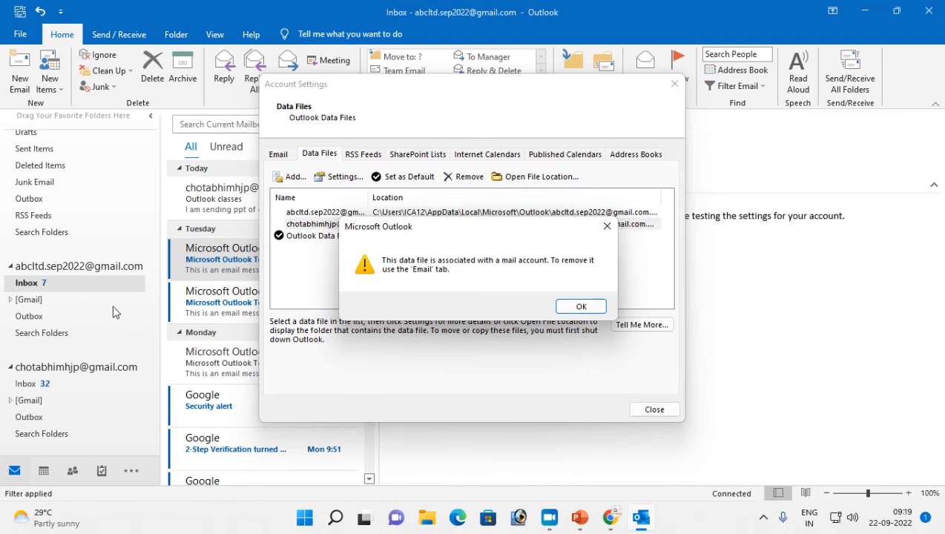
click(580, 307)
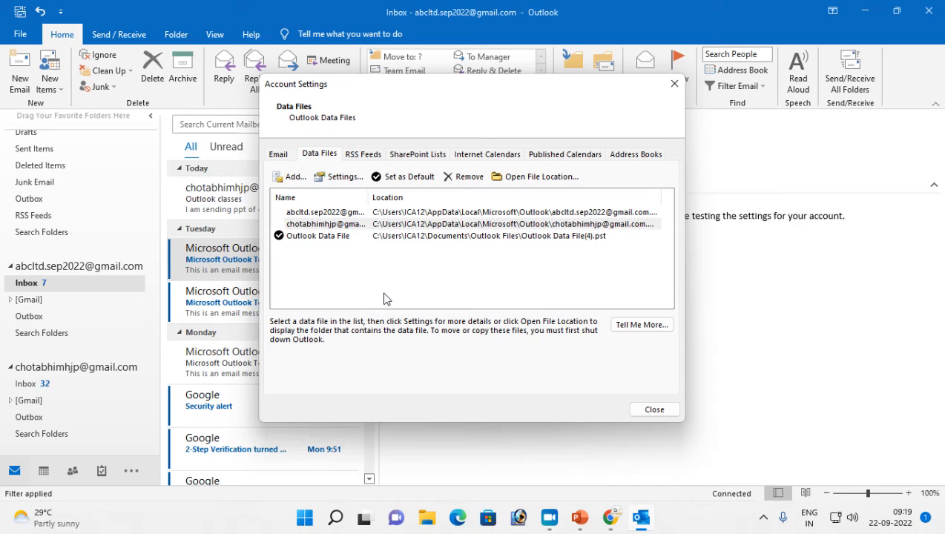
click(315, 225)
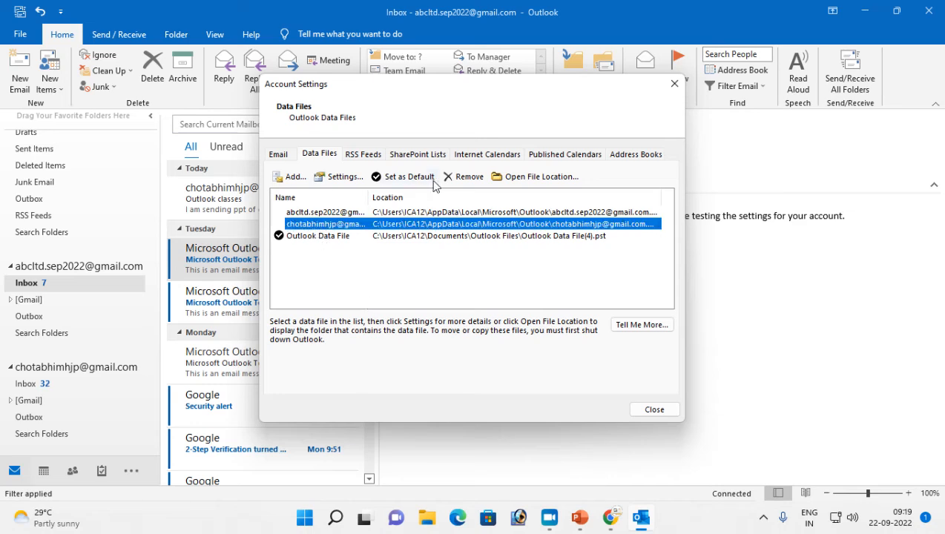
click(466, 177)
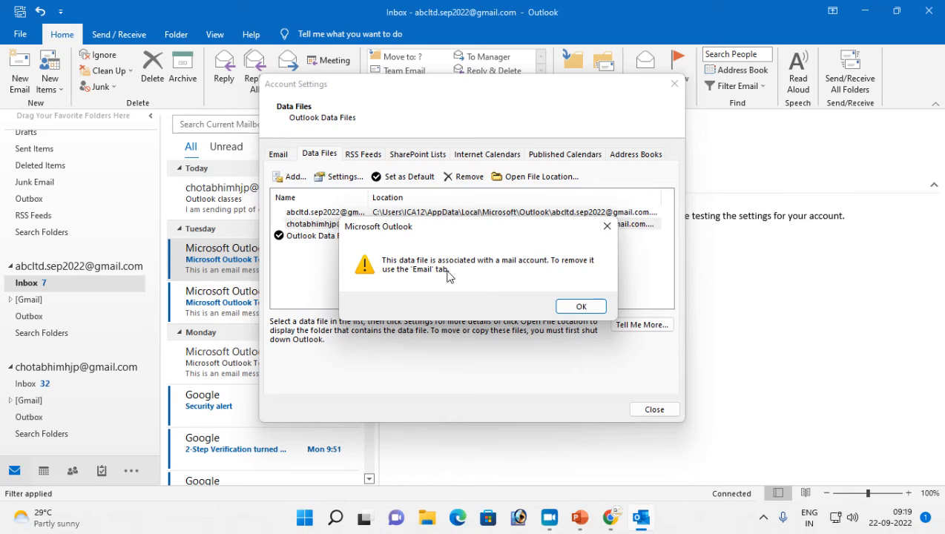
click(580, 307)
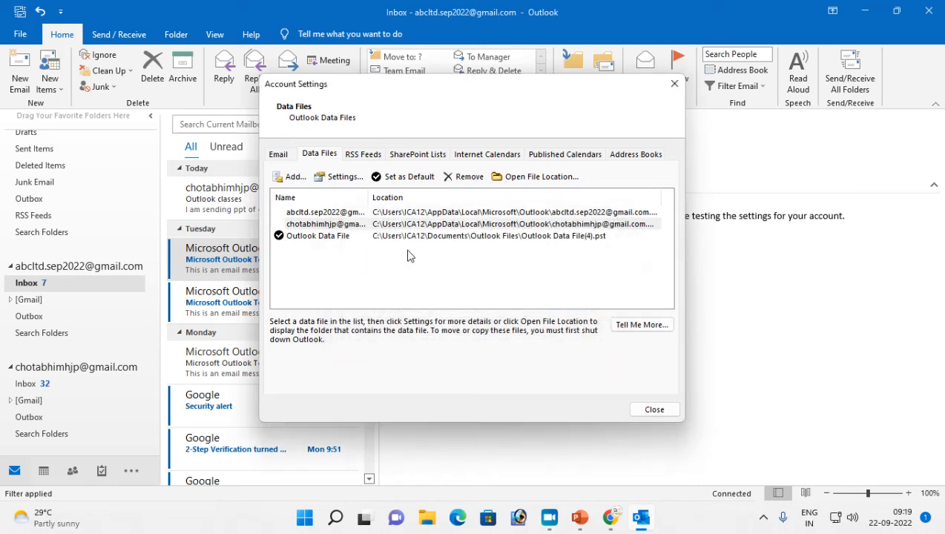
click(284, 156)
Remove the second Gmail account, confirming the warning
click(302, 230)
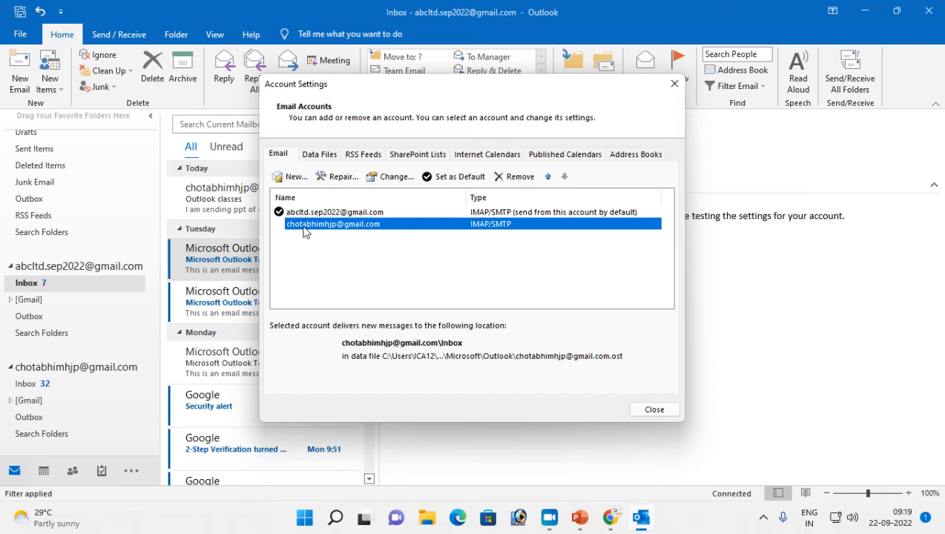
click(512, 176)
click(564, 277)
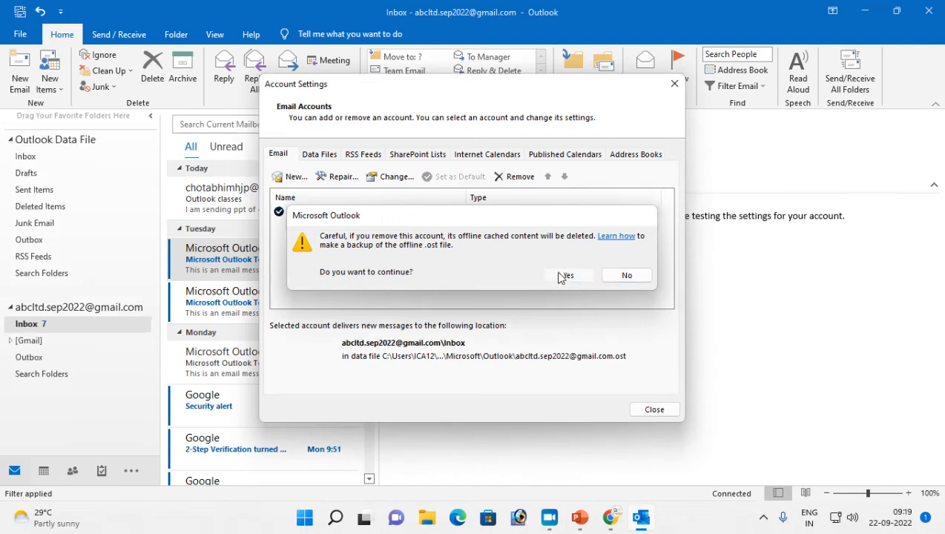
click(318, 154)
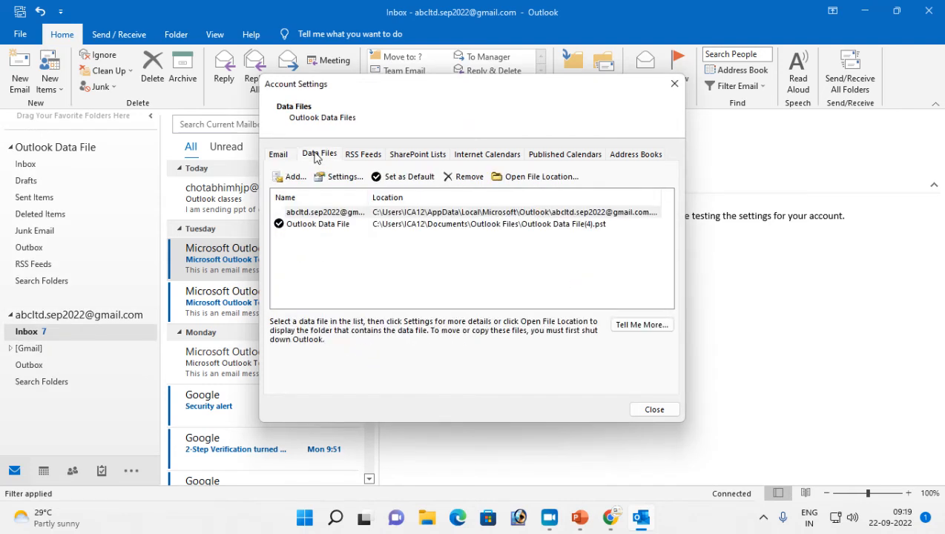
click(288, 158)
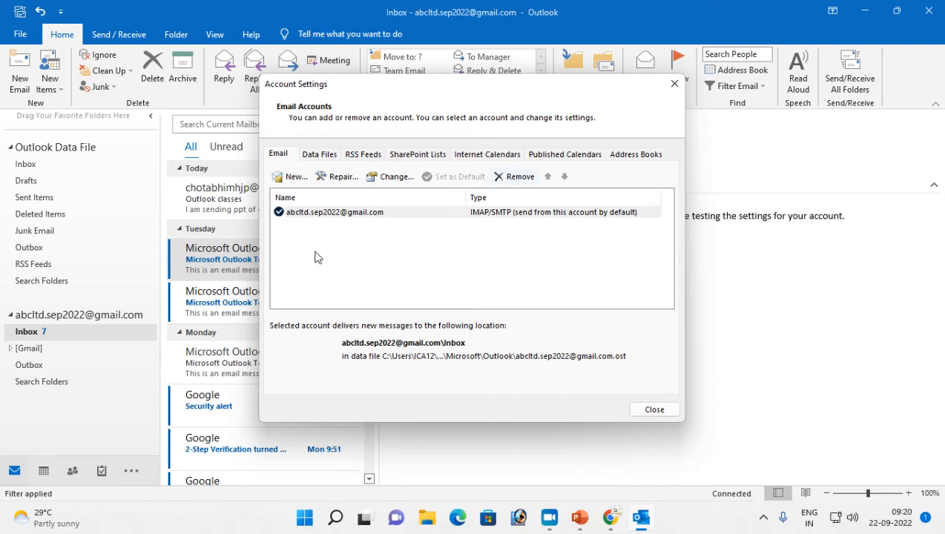
Remove the remaining Gmail account and close Account Settings
click(328, 215)
click(516, 177)
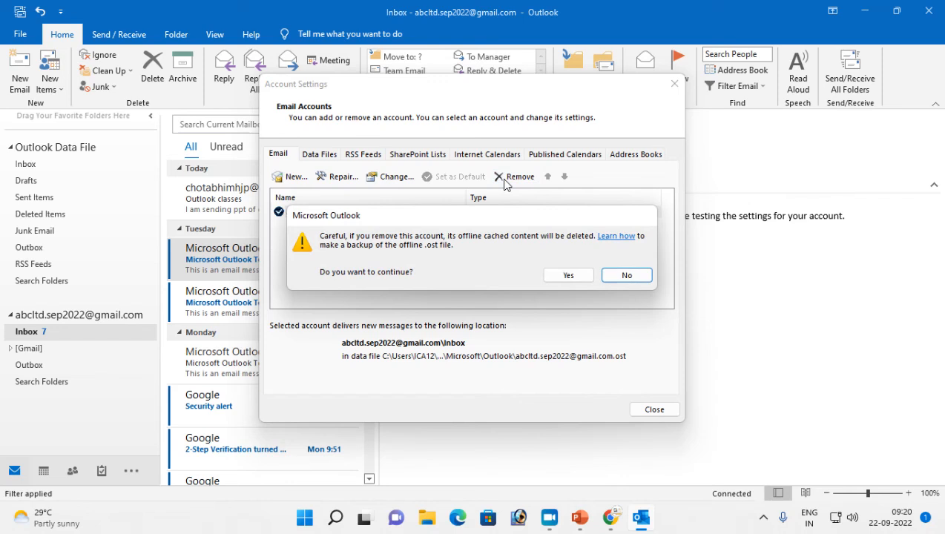
click(568, 275)
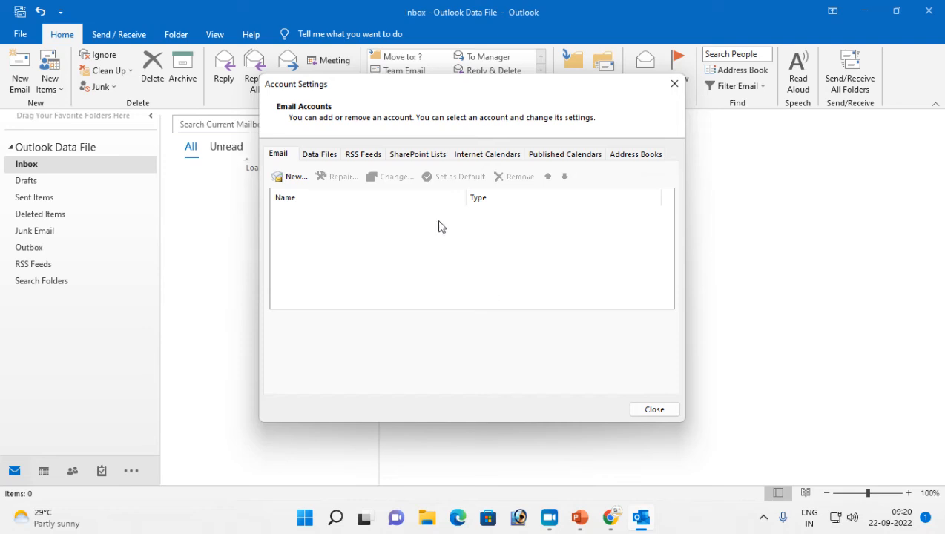
click(675, 83)
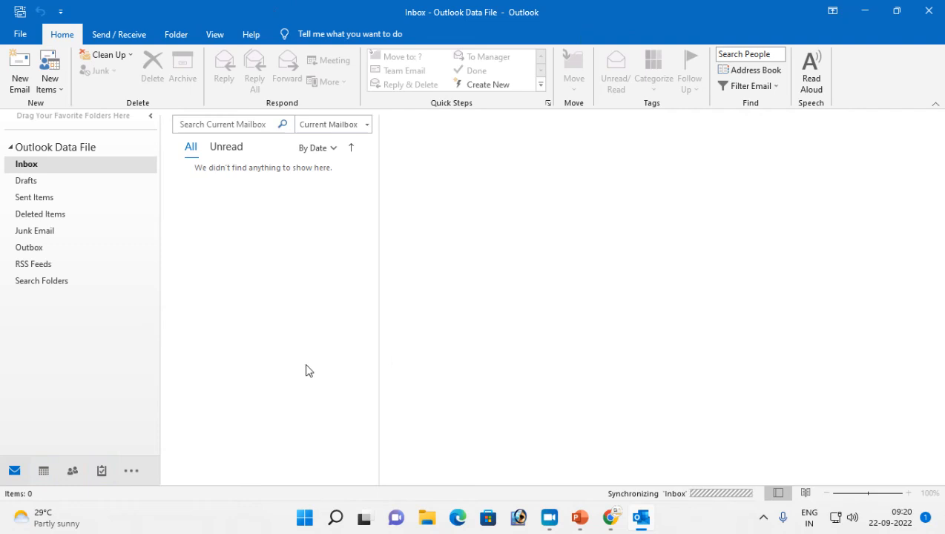
Open Control Panel's Mail (Microsoft Outlook) settings and show the mail profiles list
key(super+r)
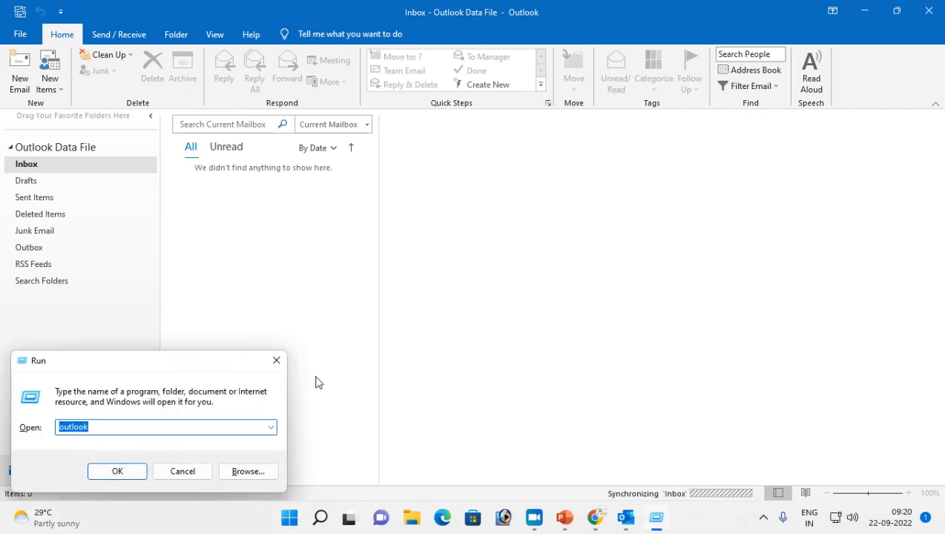
key(Down)
key(Down)
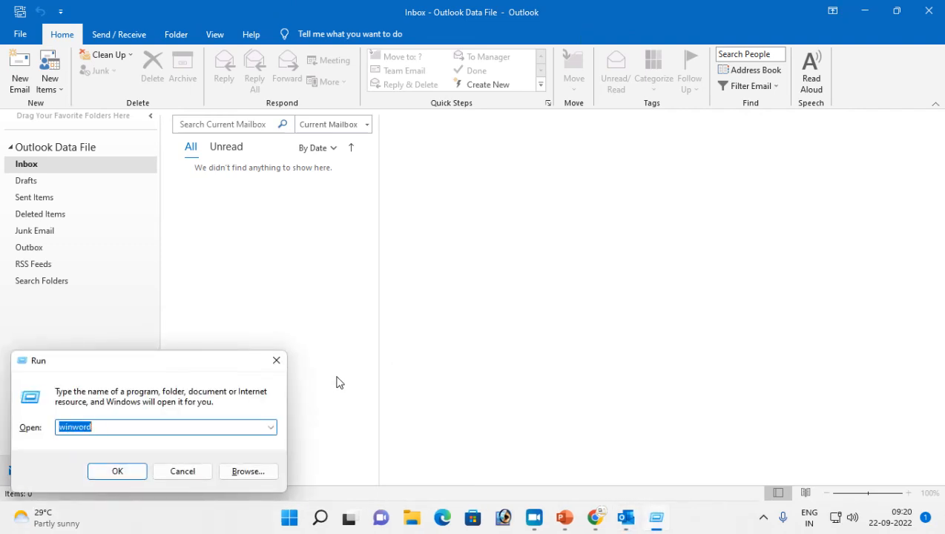
key(Down)
key(Return)
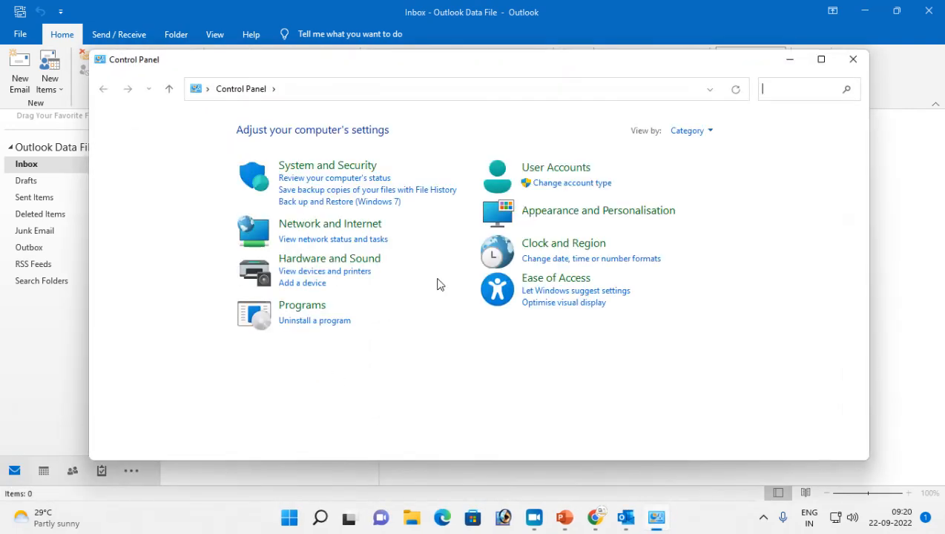
click(560, 169)
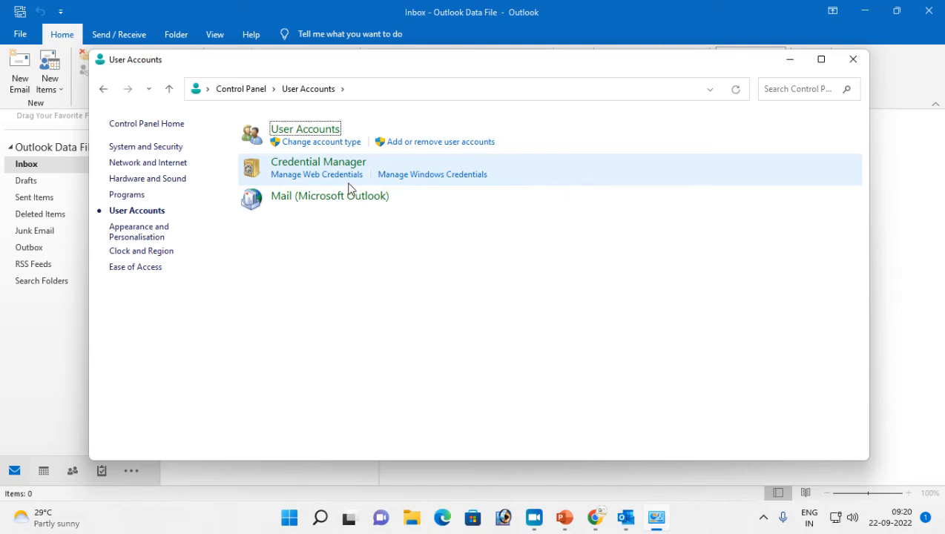
click(280, 201)
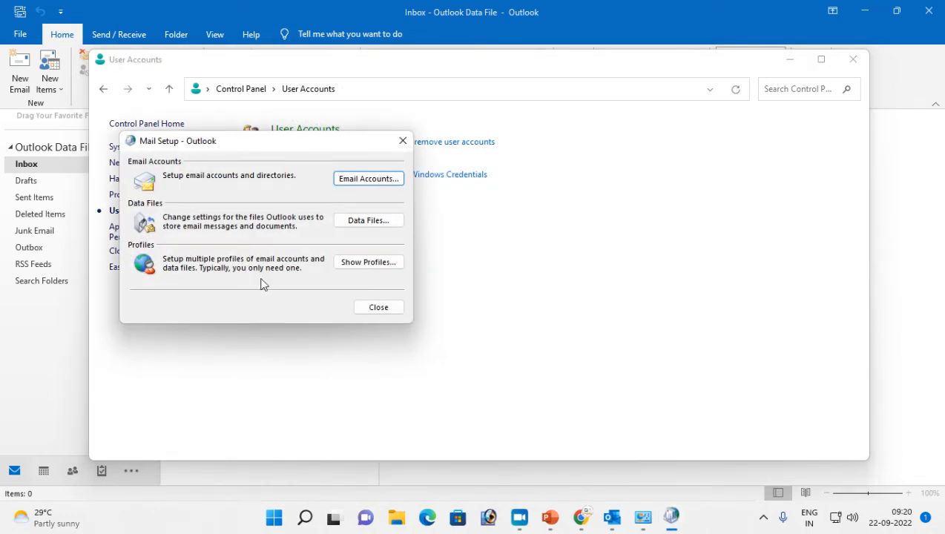
click(366, 264)
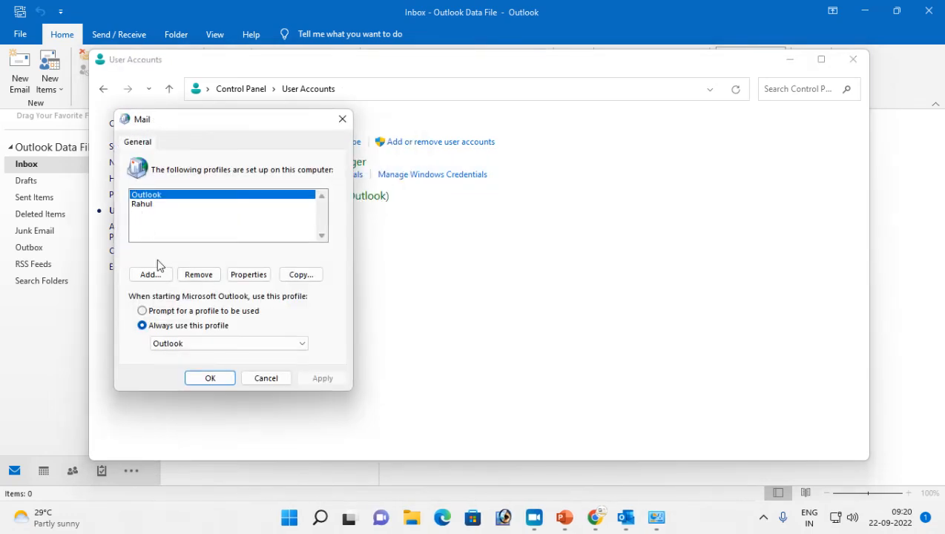
Remove both Outlook mail profiles, confirming each removal
click(197, 274)
click(328, 276)
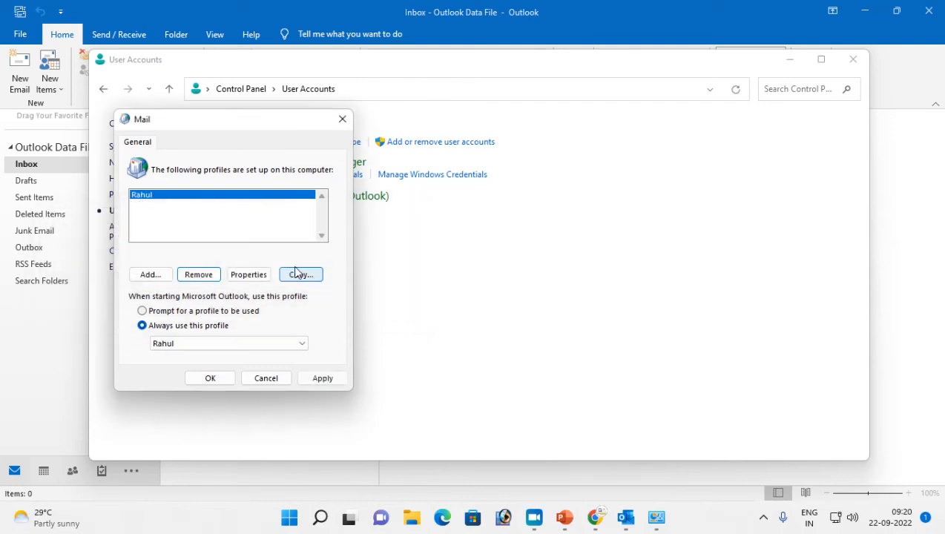
click(199, 276)
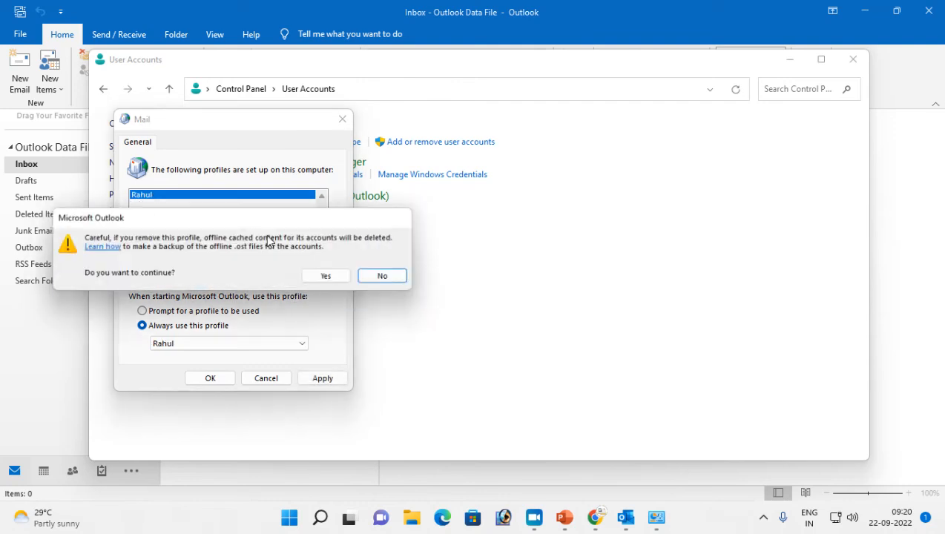
click(327, 277)
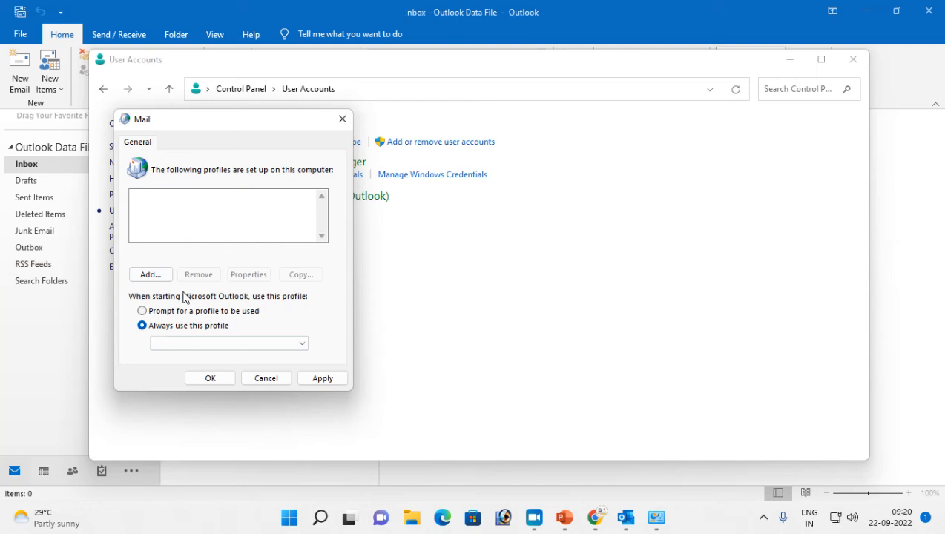
Launch Outlook again and close its Outlook Today and Inbox windows
key(super+r)
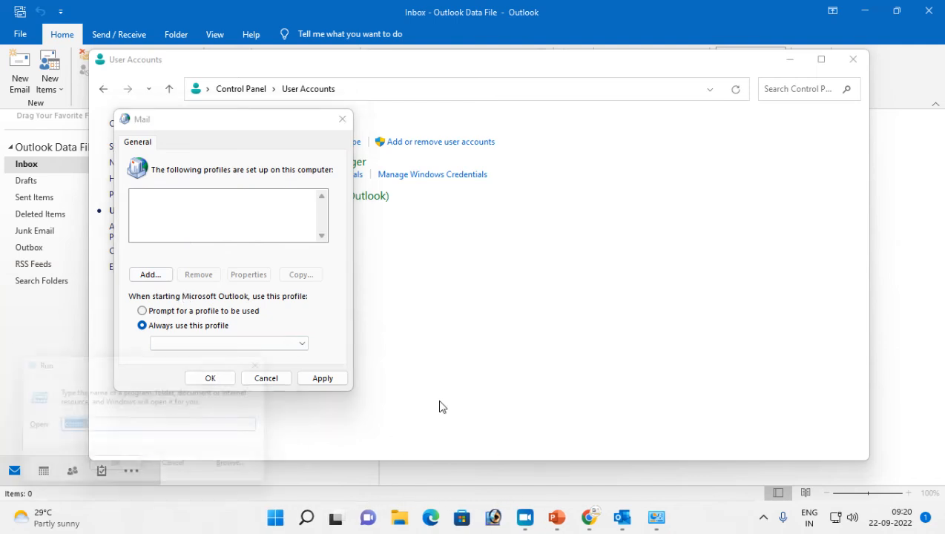
key(Down)
key(Down)
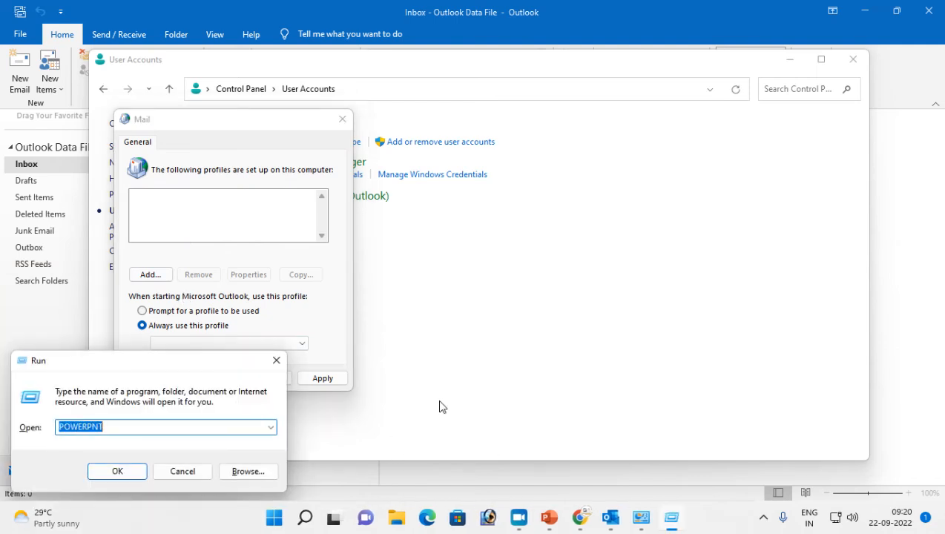
key(Up)
key(Up)
key(Return)
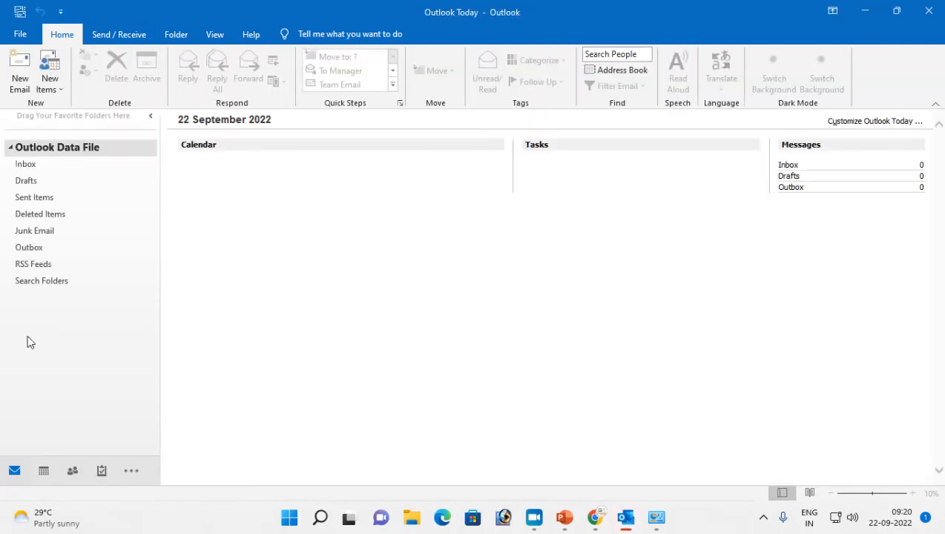
mouse_move(625, 522)
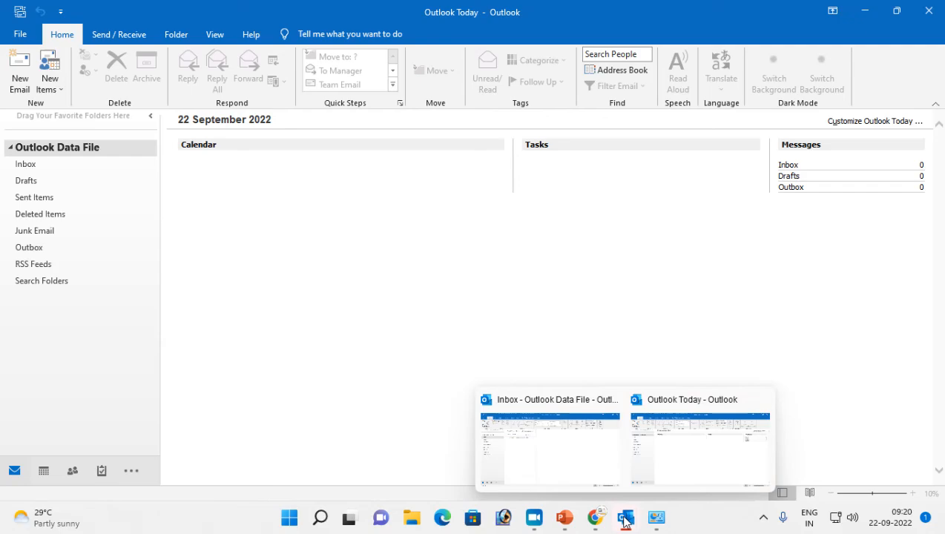
click(758, 400)
click(687, 402)
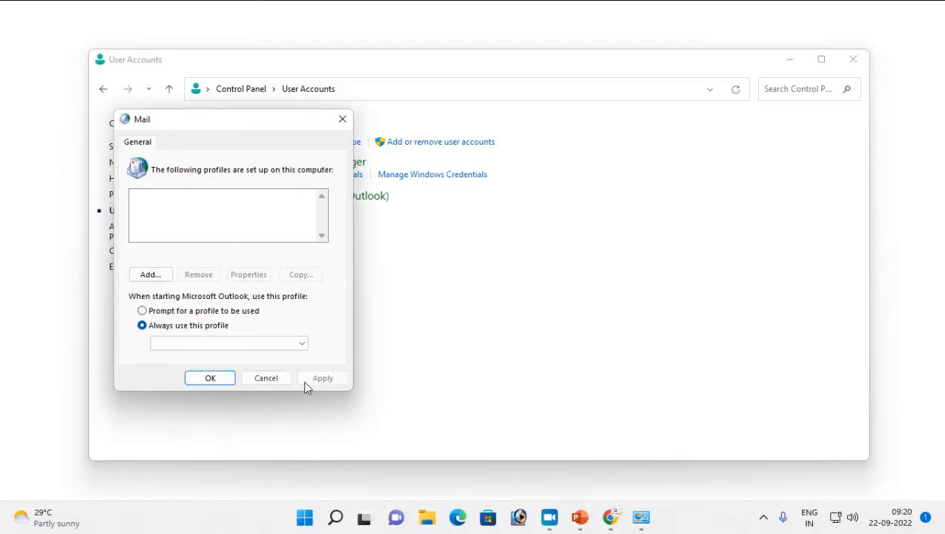
Add a new mail profile with a name starting 'Ou' from the Mail (Microsoft Outlook) settings
click(211, 379)
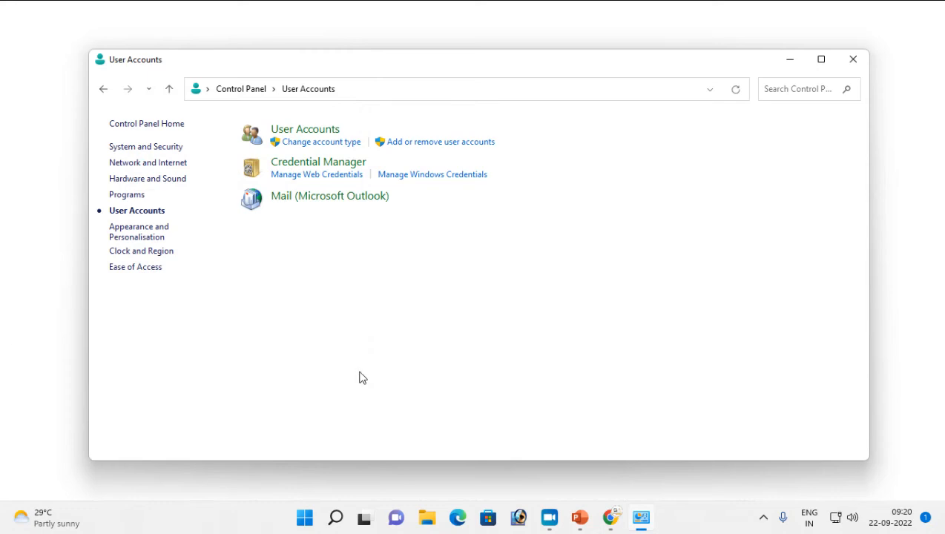
key(super+r)
key(Return)
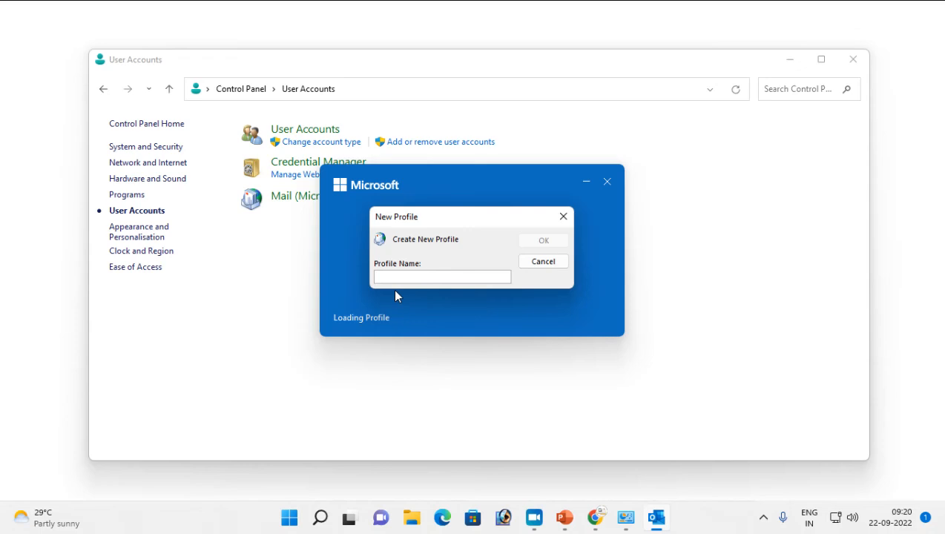
click(544, 262)
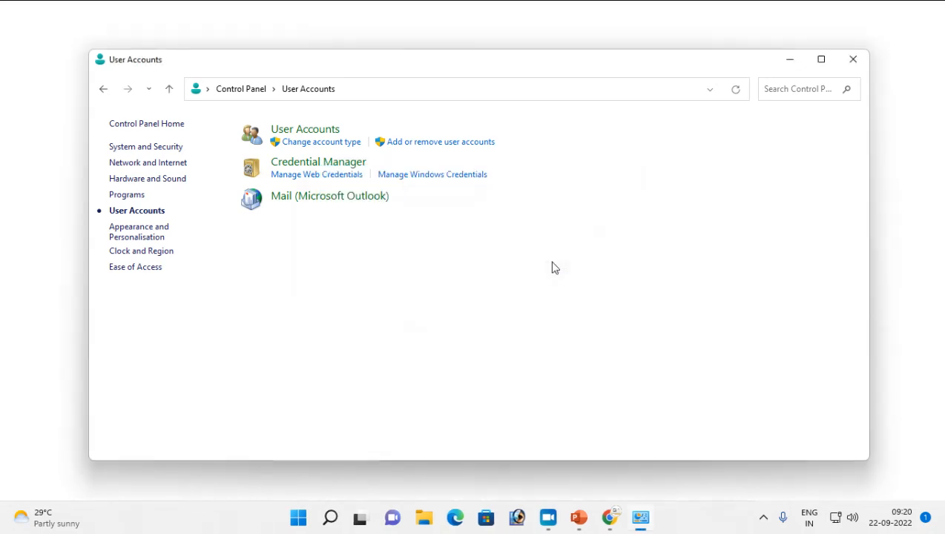
click(321, 202)
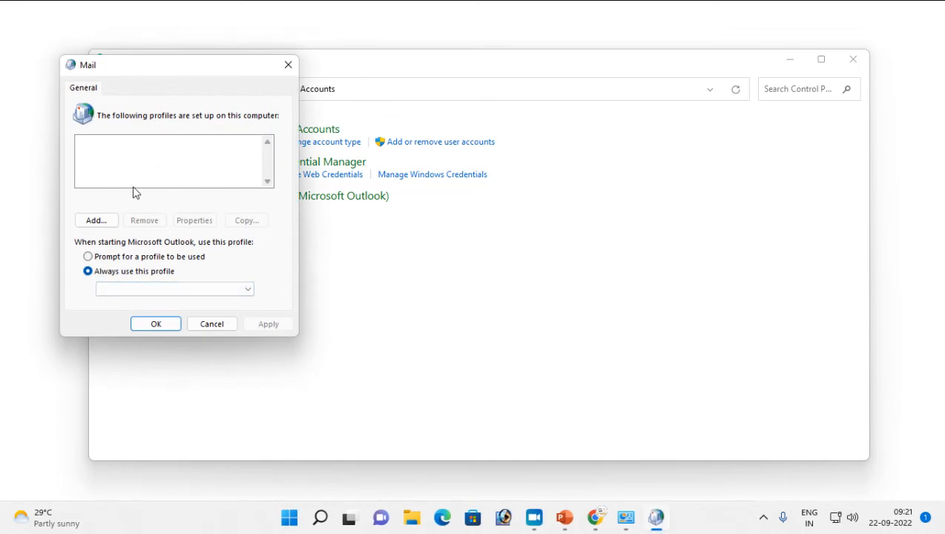
click(85, 220)
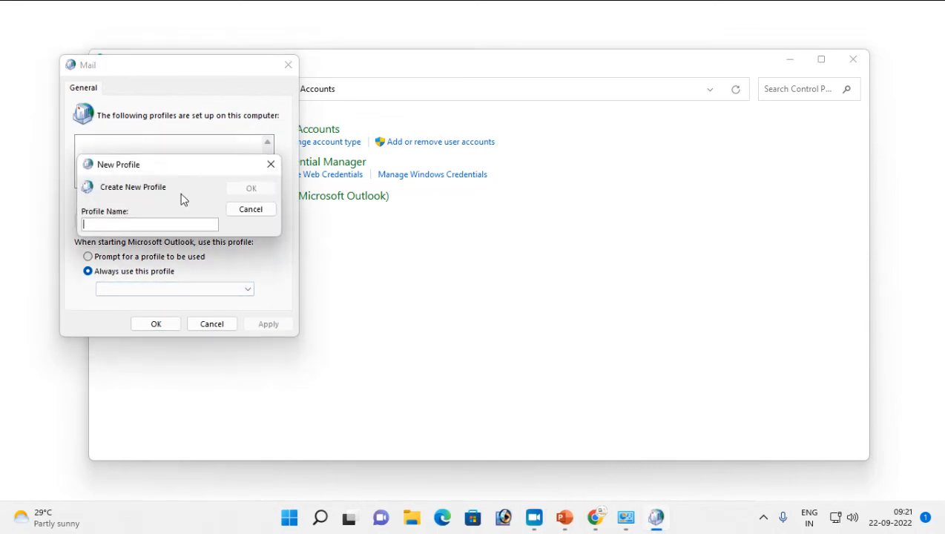
text(Outlook)
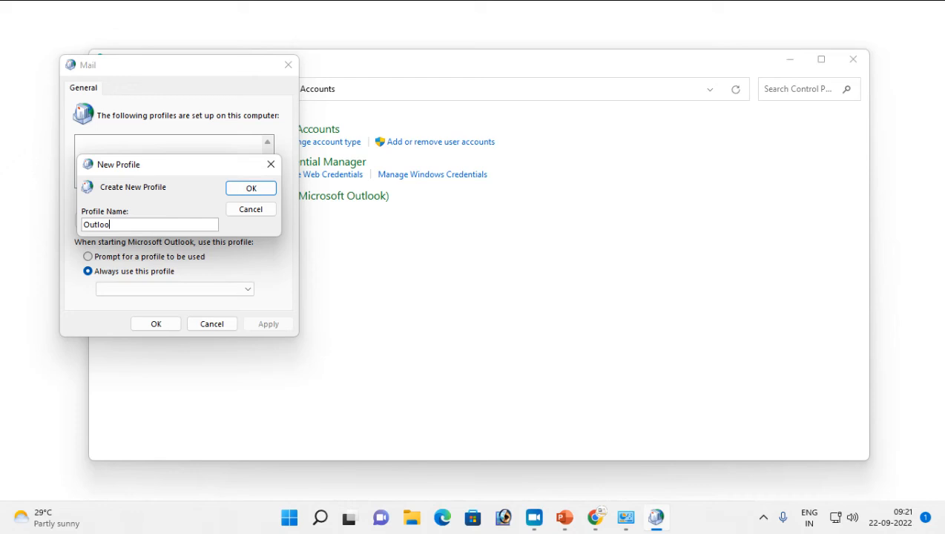
click(261, 187)
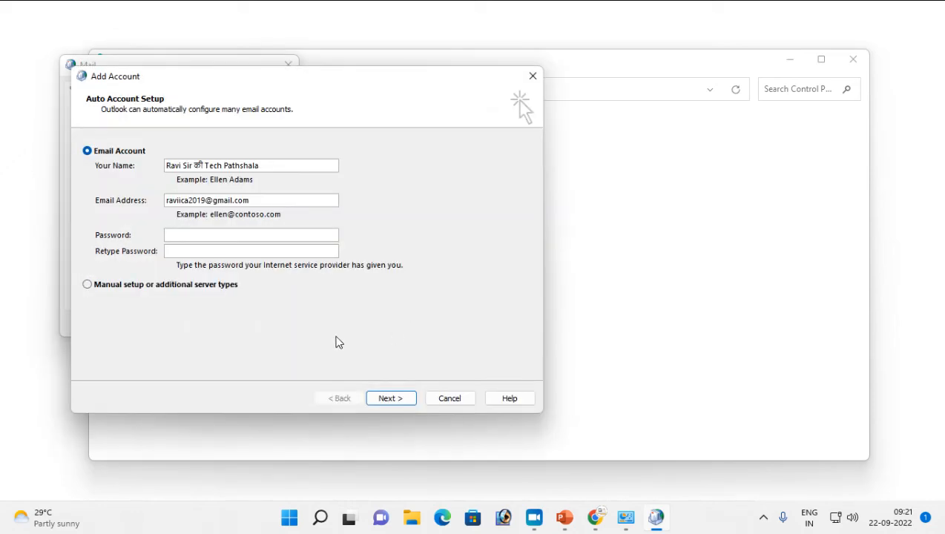
Clear the Add Account form's prefilled name and email address, then start typing the new name
drag(256, 200, 59, 230)
key(BackSpace)
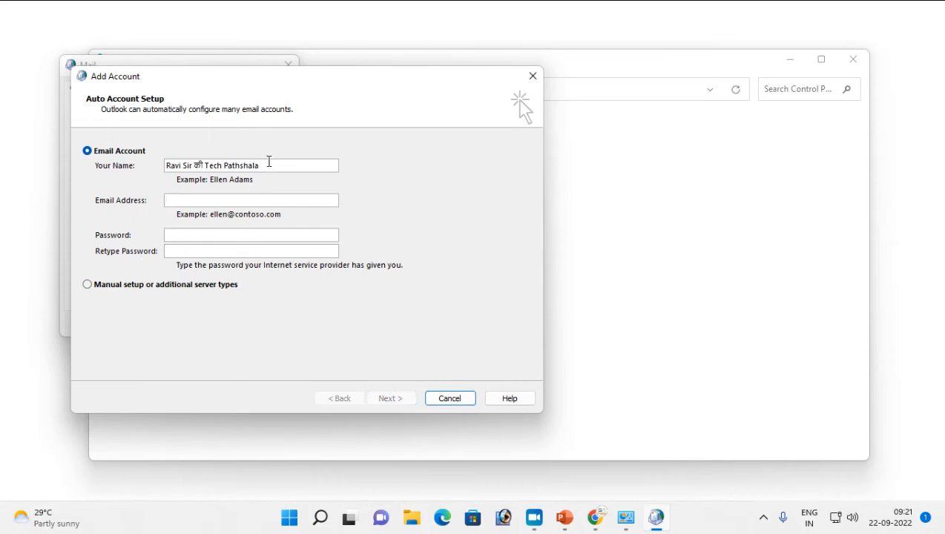
drag(268, 165, 118, 165)
key(BackSpace)
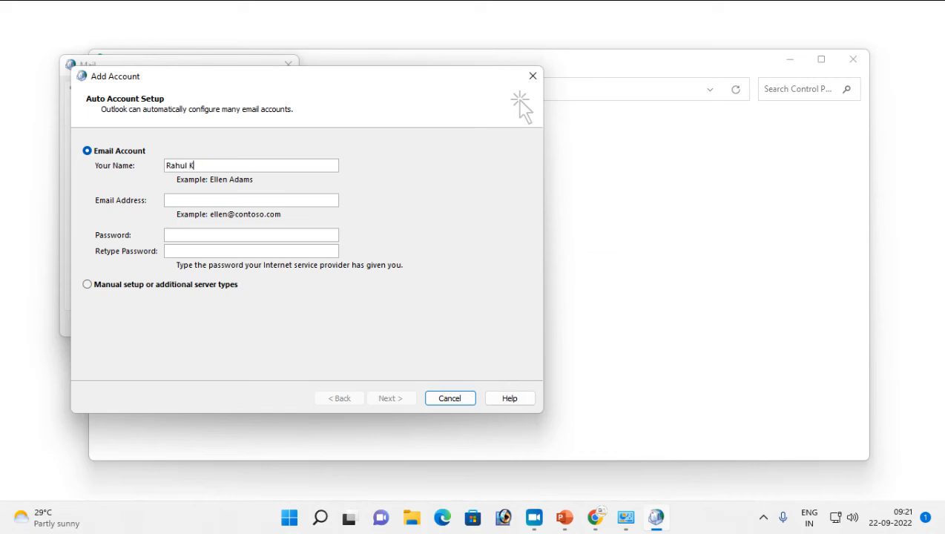
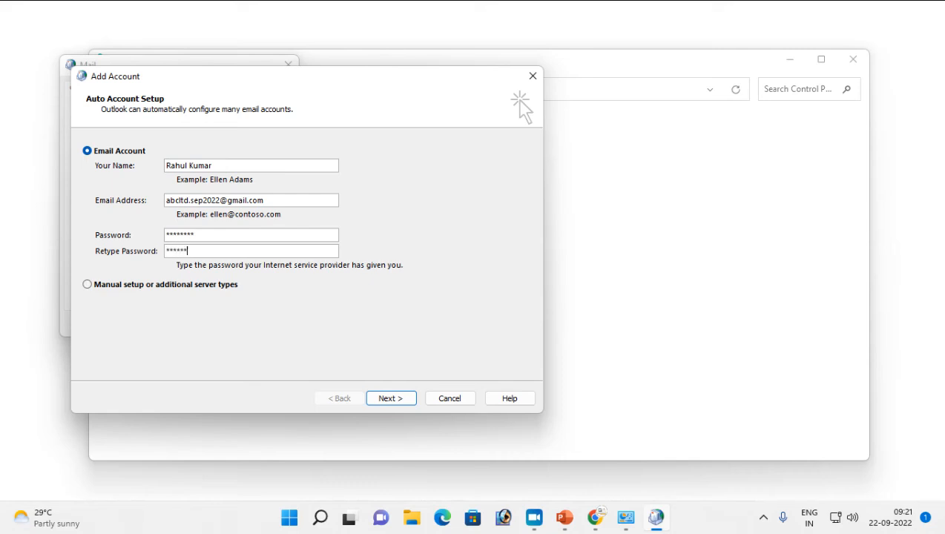
After the Gmail server logon fails, cancel the account and create the profile with no accounts
click(387, 400)
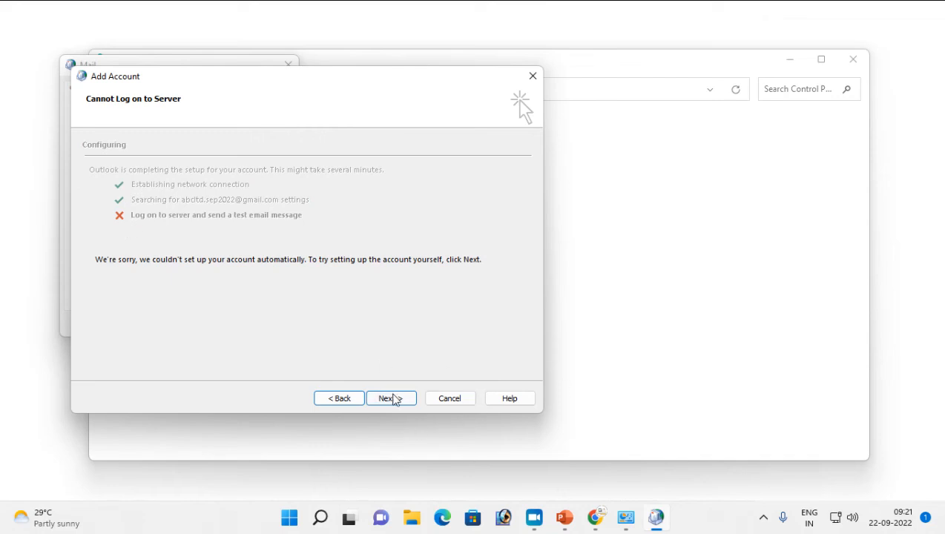
click(347, 403)
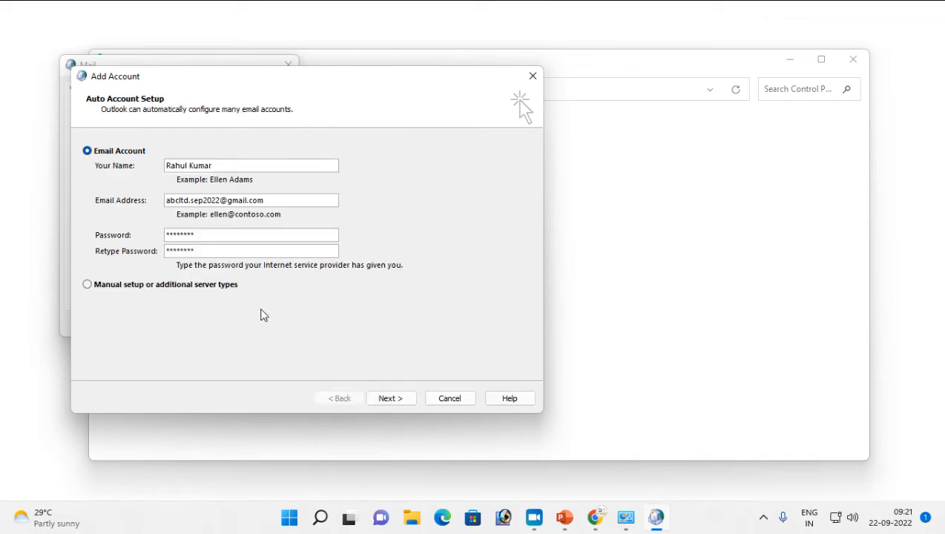
click(439, 402)
click(522, 307)
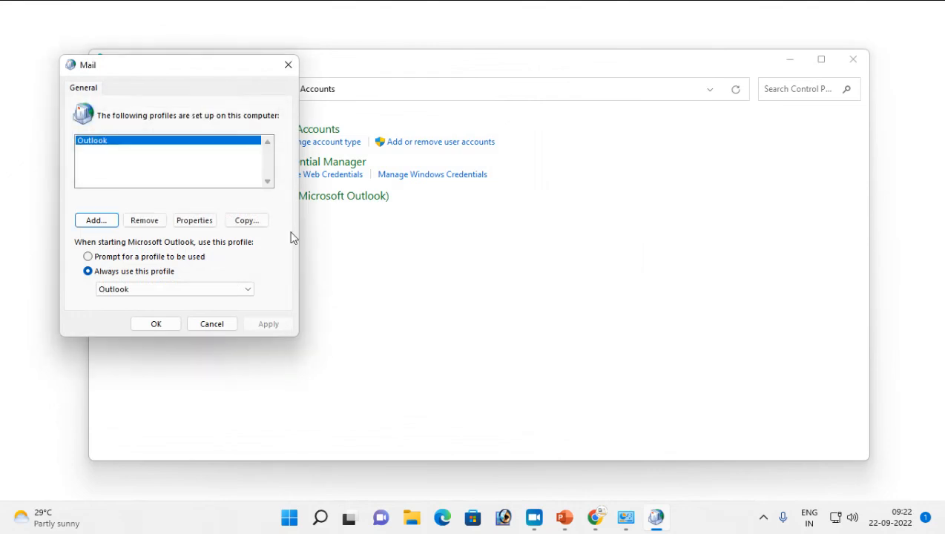
Add a new mail profile named Outlook1 without any email account
click(96, 221)
text(Outlook1)
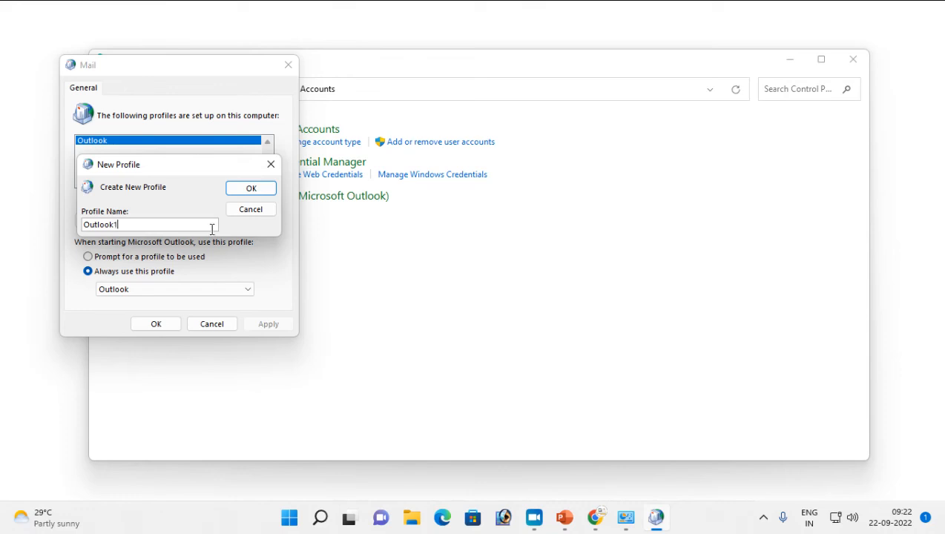
click(250, 190)
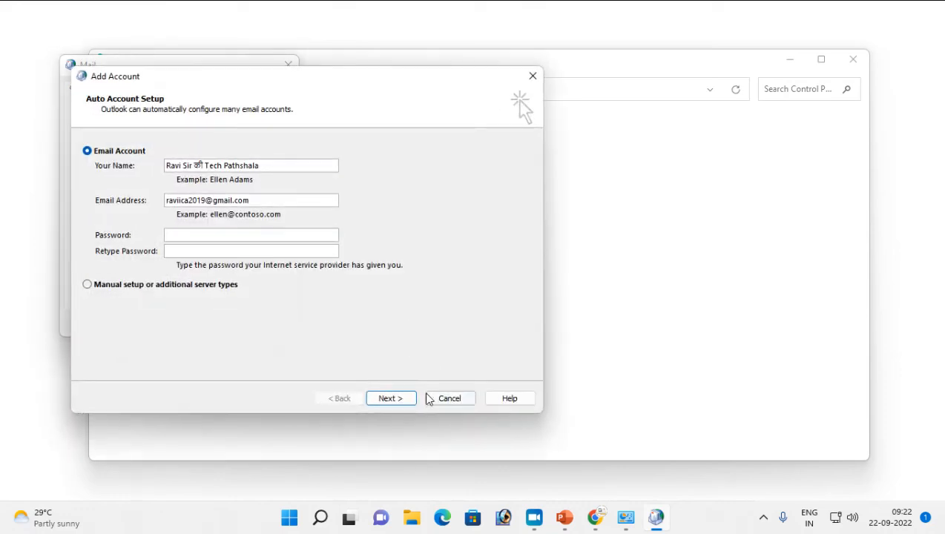
click(431, 399)
click(524, 306)
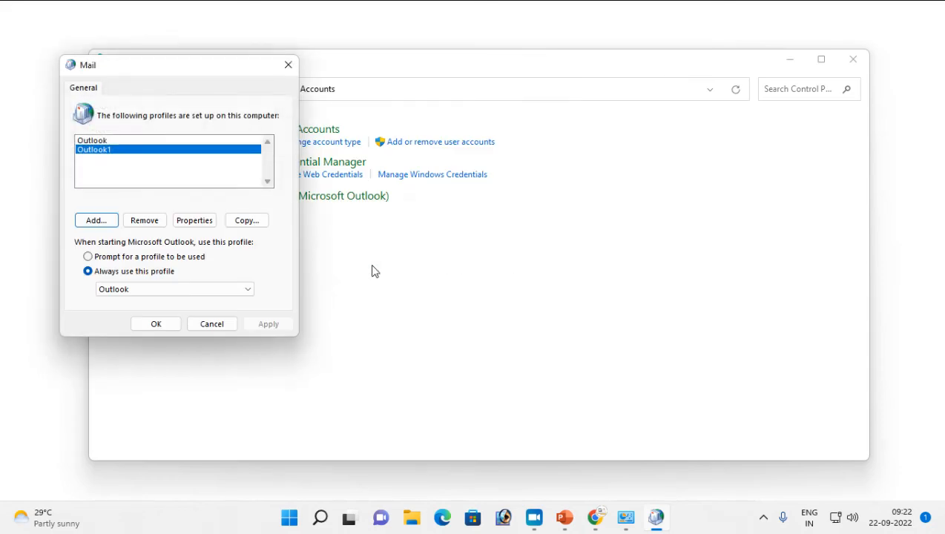
Set 'Prompt for a profile to be used' at startup, then apply and close the Mail settings
click(123, 291)
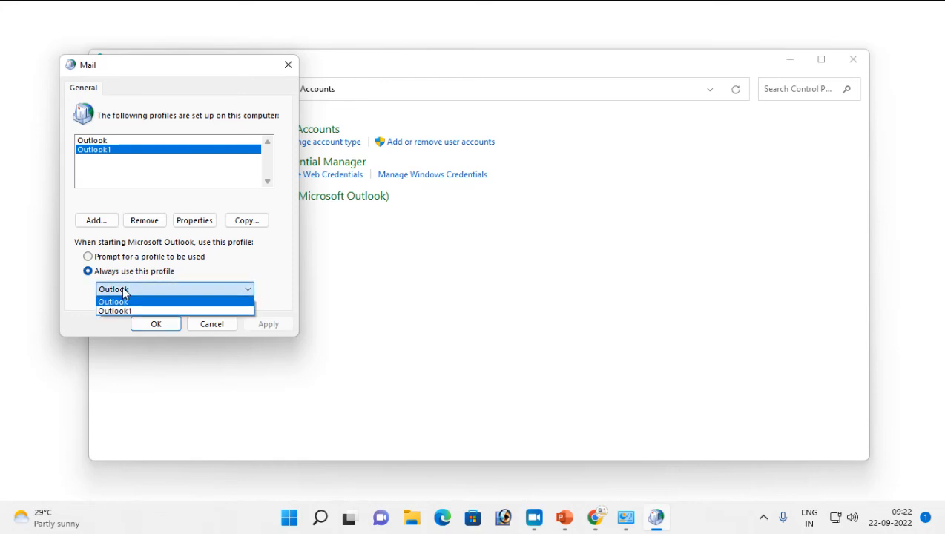
click(87, 258)
click(87, 257)
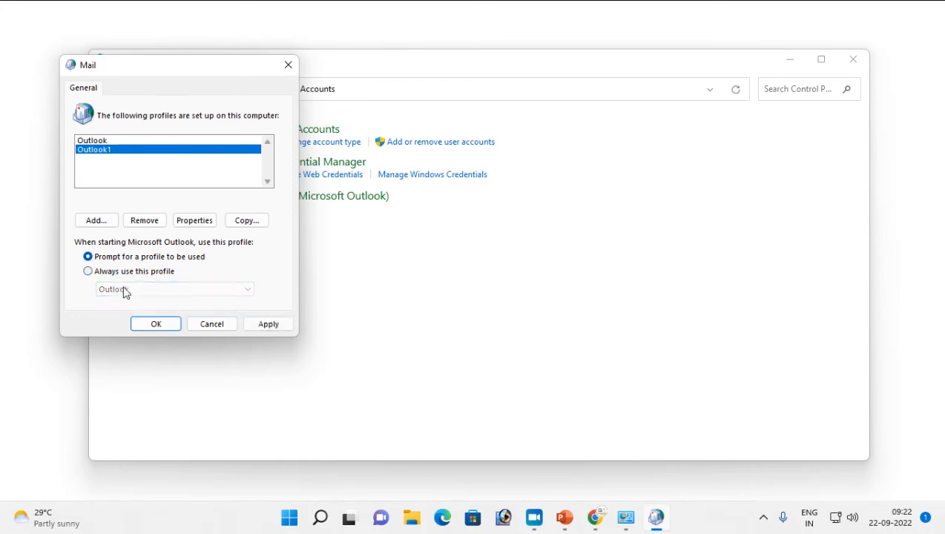
click(280, 325)
click(161, 326)
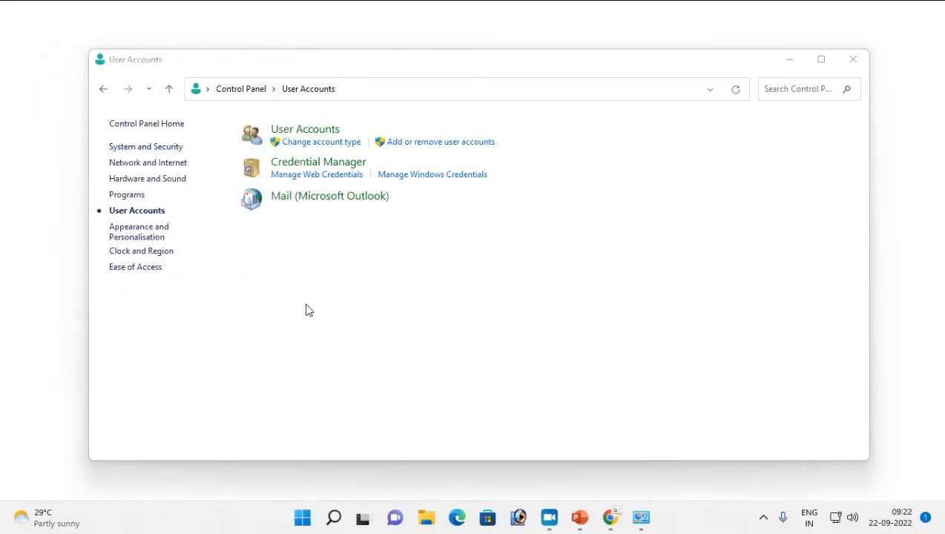
Close Control Panel and launch Outlook from the Run prompt
click(855, 61)
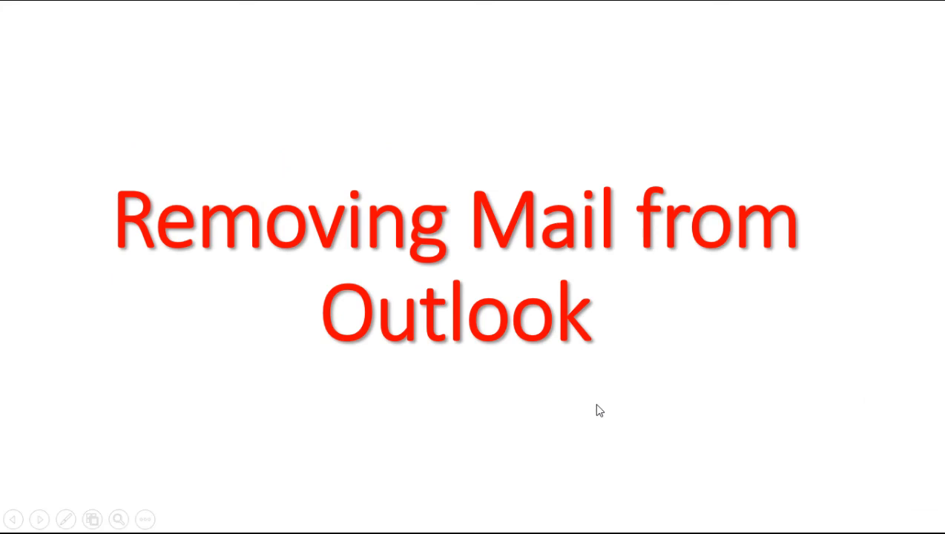
key(super+r)
key(Return)
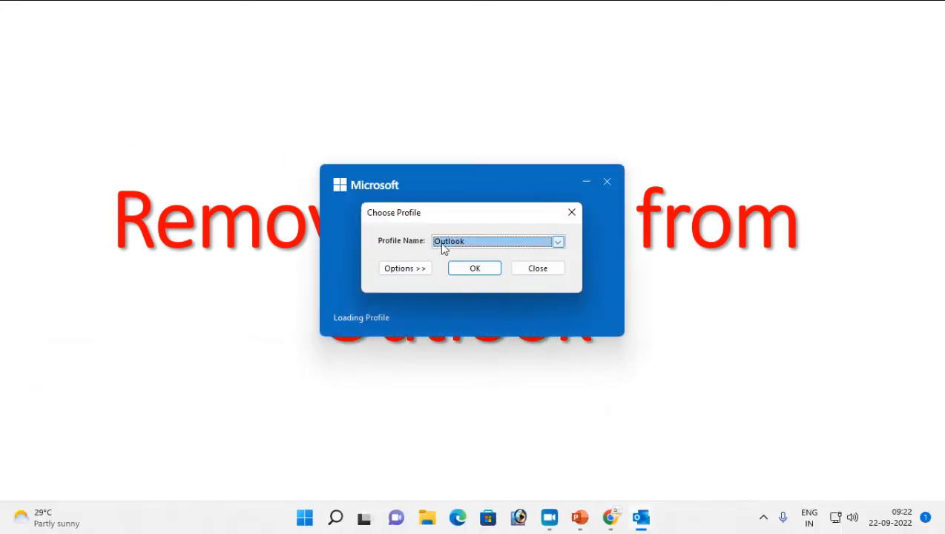
Expand the Choose Profile options, keep Outlook as the profile, and cancel creating a new profile
click(412, 272)
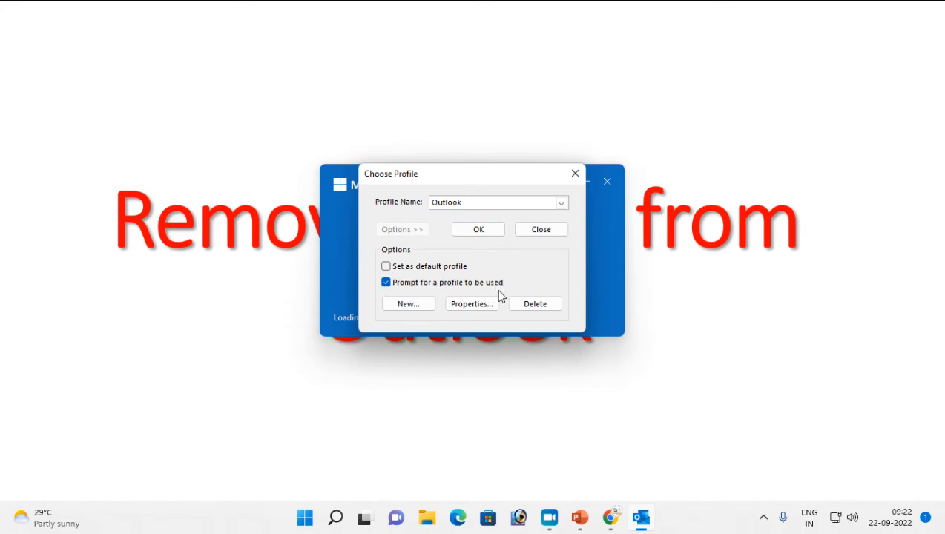
click(562, 203)
click(565, 207)
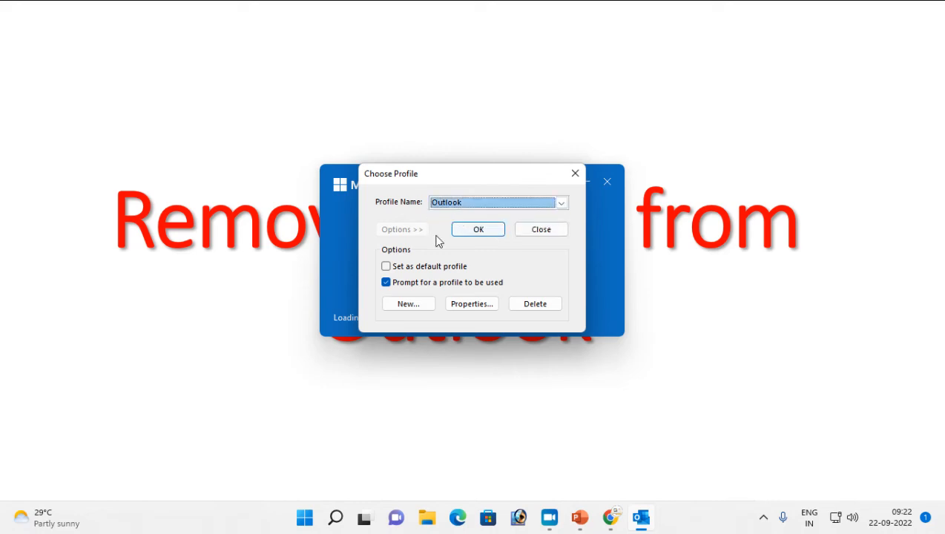
click(471, 207)
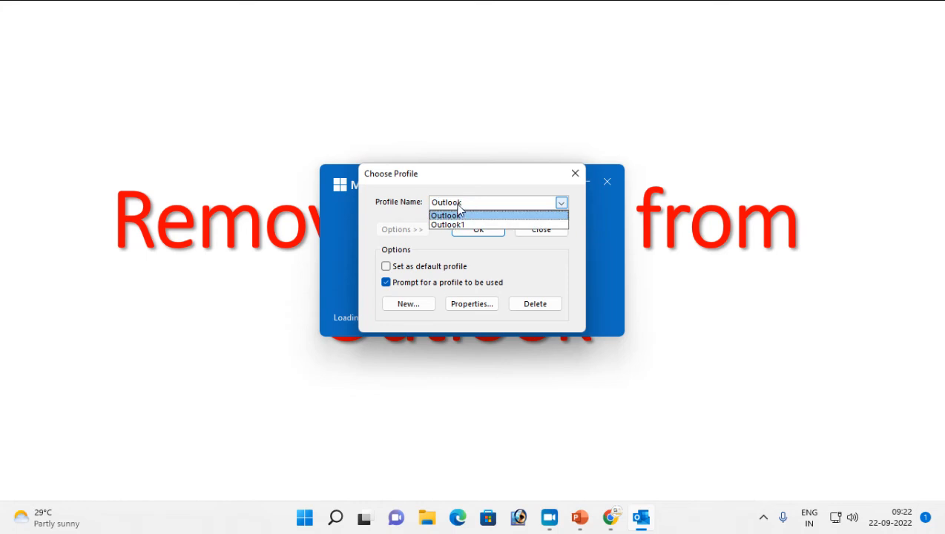
click(456, 206)
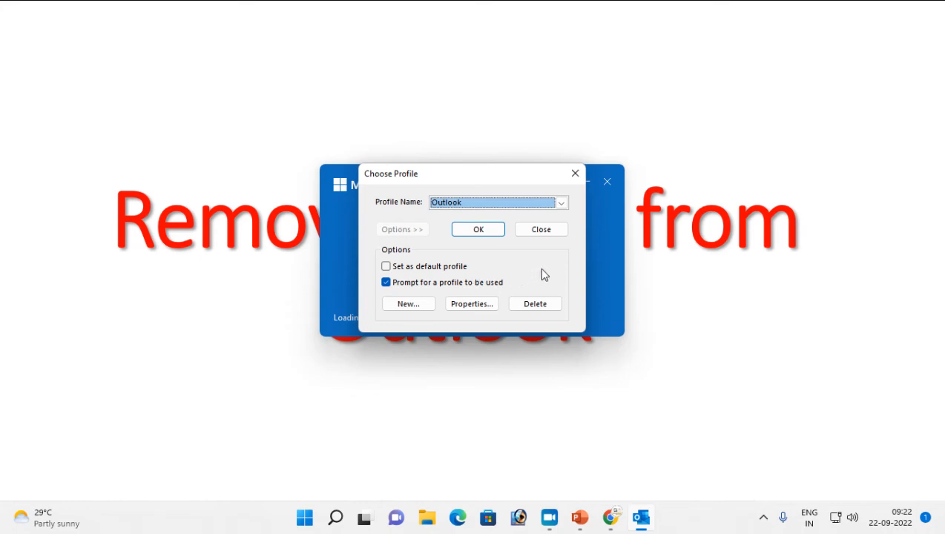
click(412, 311)
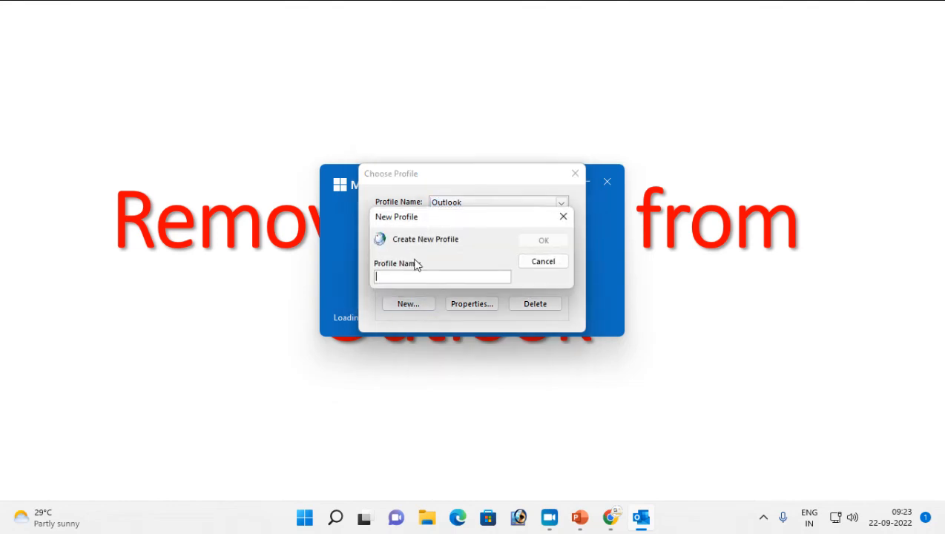
click(551, 266)
click(476, 304)
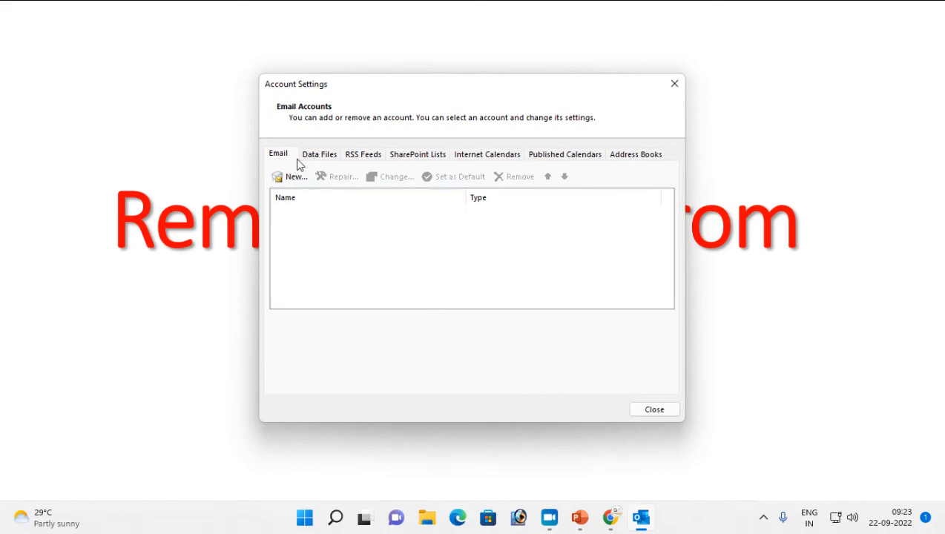
click(320, 155)
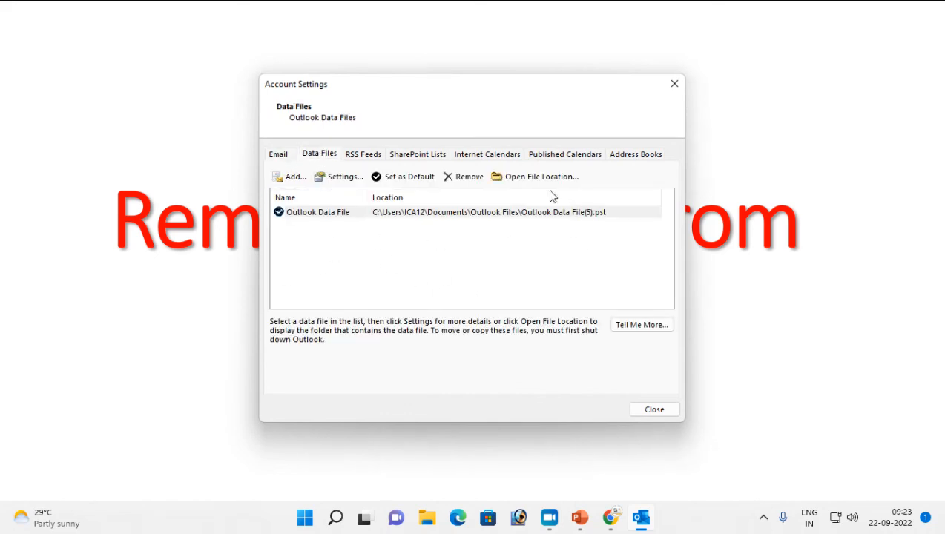
click(345, 180)
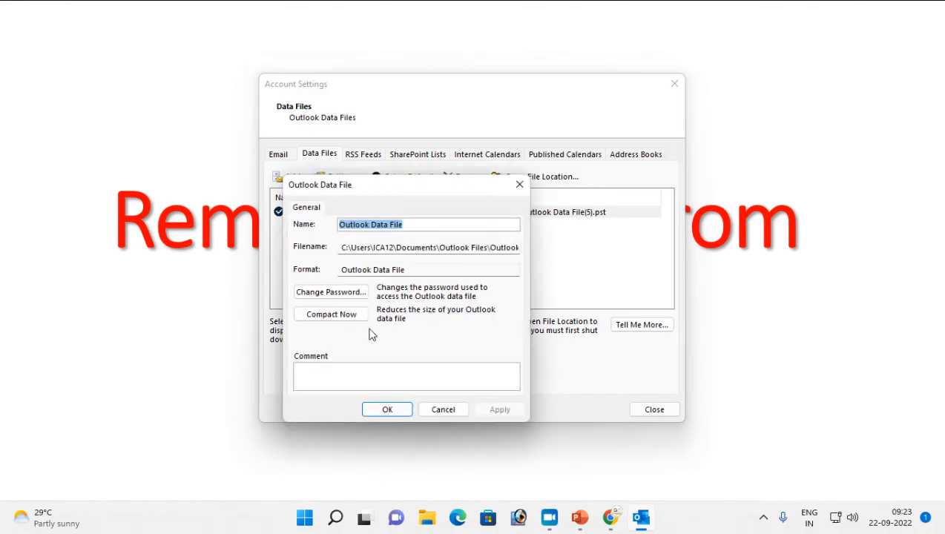
click(331, 292)
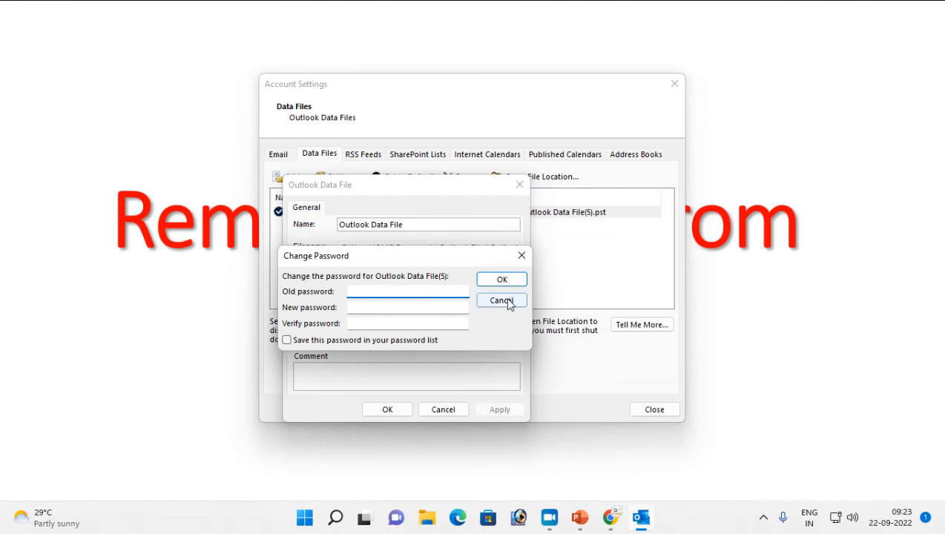
click(502, 300)
click(519, 185)
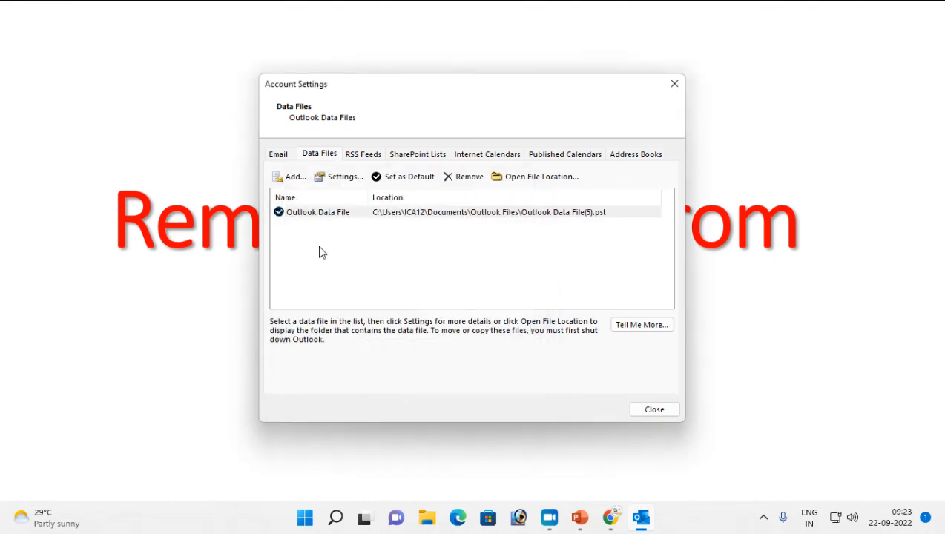
click(654, 411)
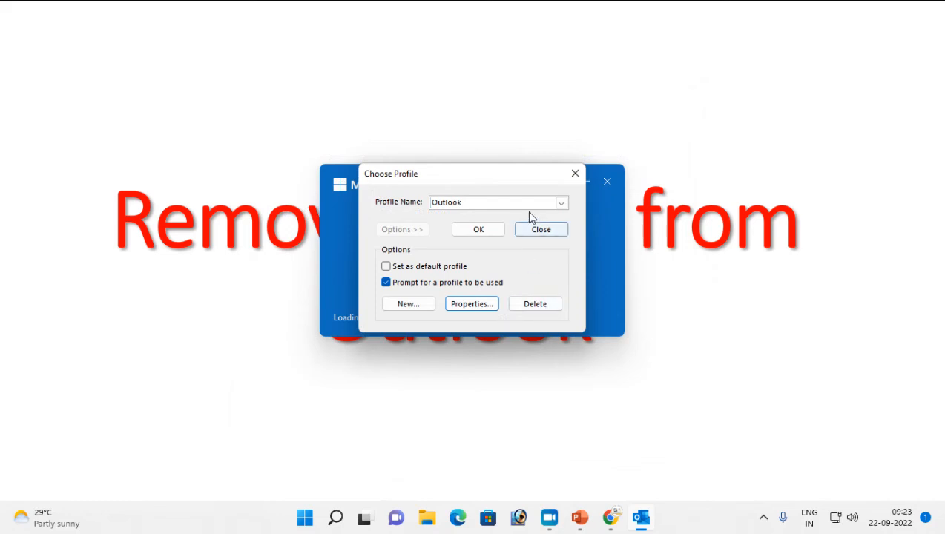
Choose the Outlook1 profile and open its Outlook Data File settings
click(562, 202)
click(452, 224)
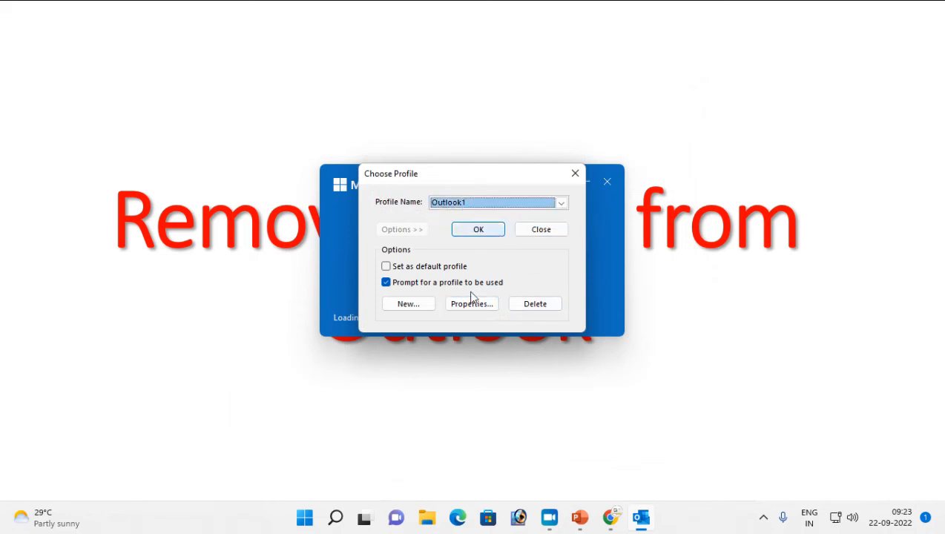
click(483, 308)
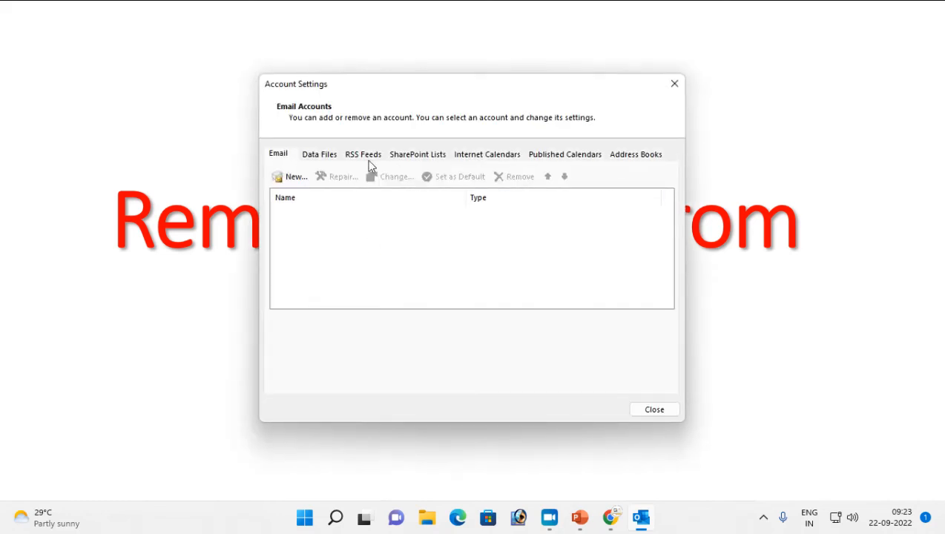
click(320, 154)
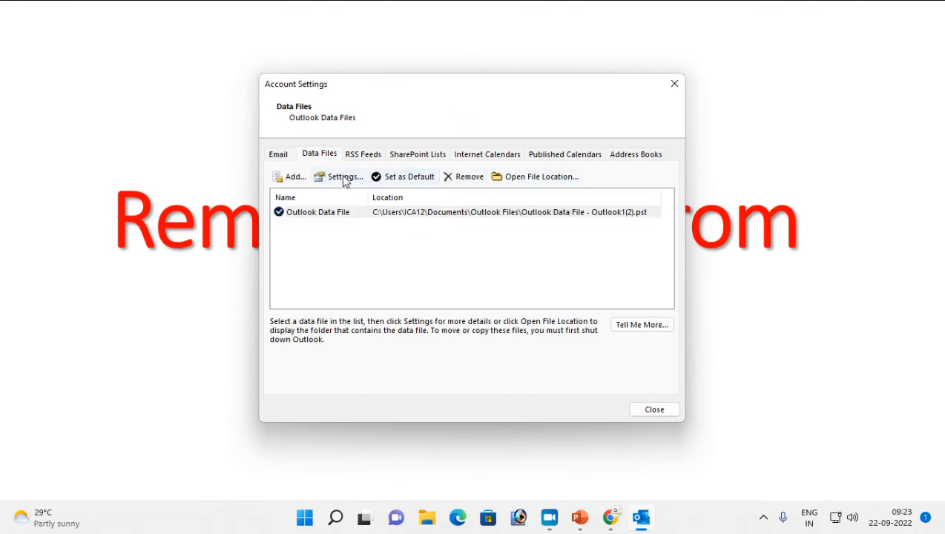
click(316, 214)
click(346, 177)
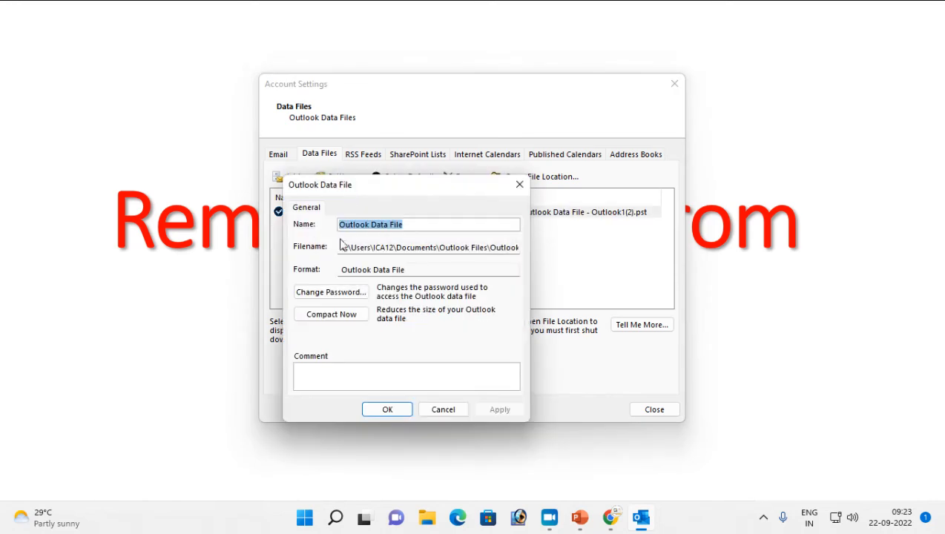
Read the data file's full path, then close its settings and Account Settings unchanged
click(405, 247)
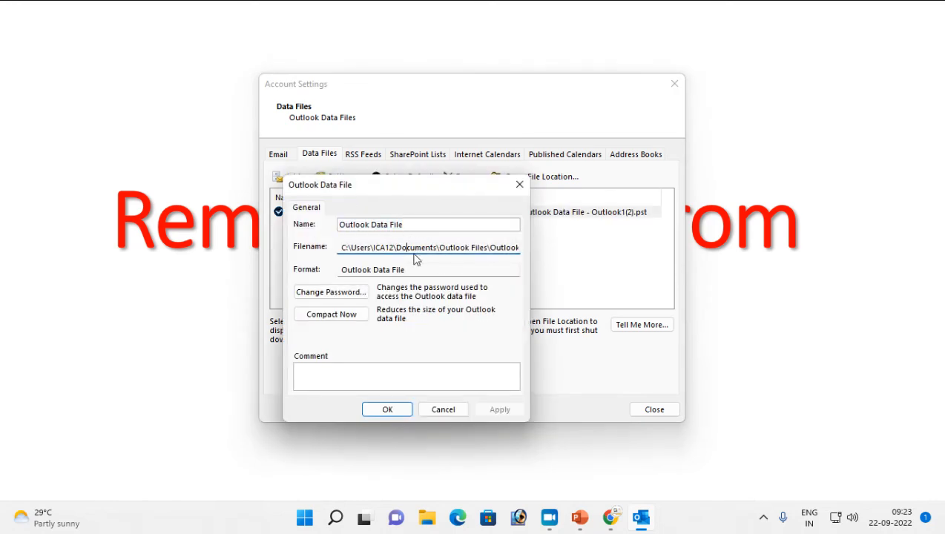
key(Right)
key(Right)
key(Right)
key(Right)
key(Right)
key(Right)
key(Right)
key(Right)
key(Right)
key(Right)
key(Right)
key(Right)
key(Right)
key(Right)
key(Right)
key(Right)
key(Right)
key(Right)
key(Right)
key(Right)
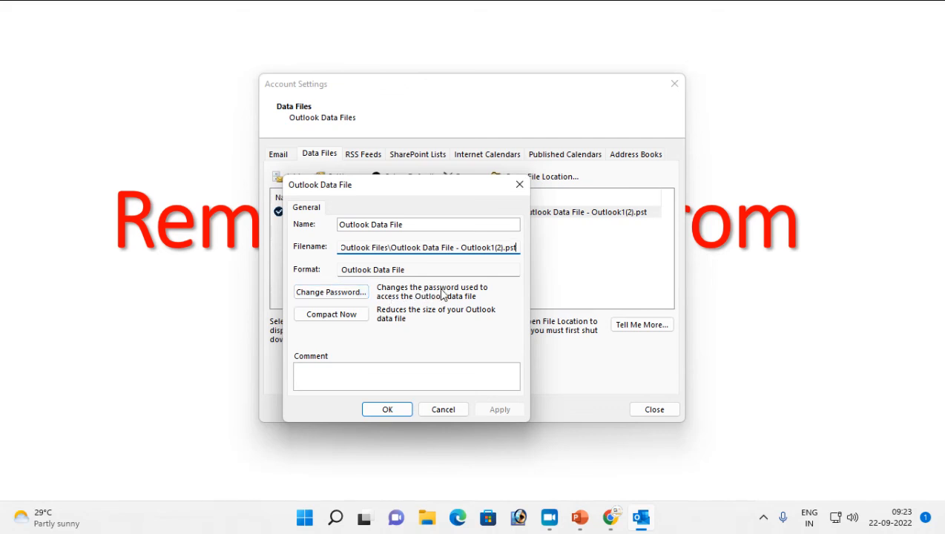
click(427, 412)
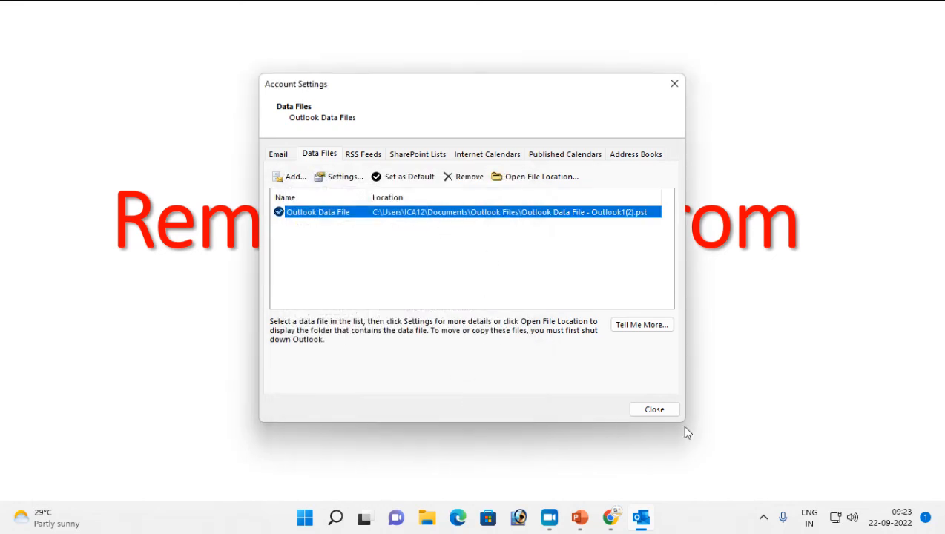
click(666, 415)
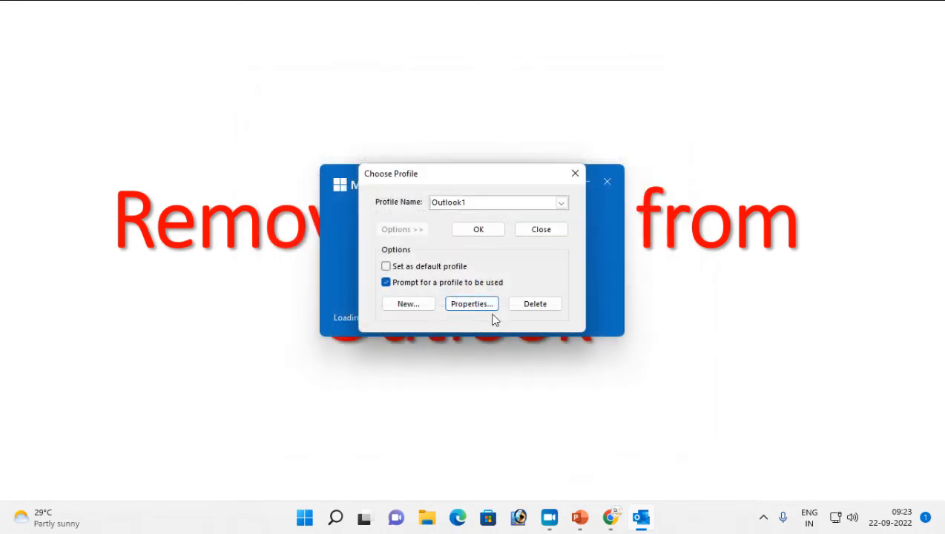
Choose the Outlook profile and open its Outlook Data File settings
click(561, 203)
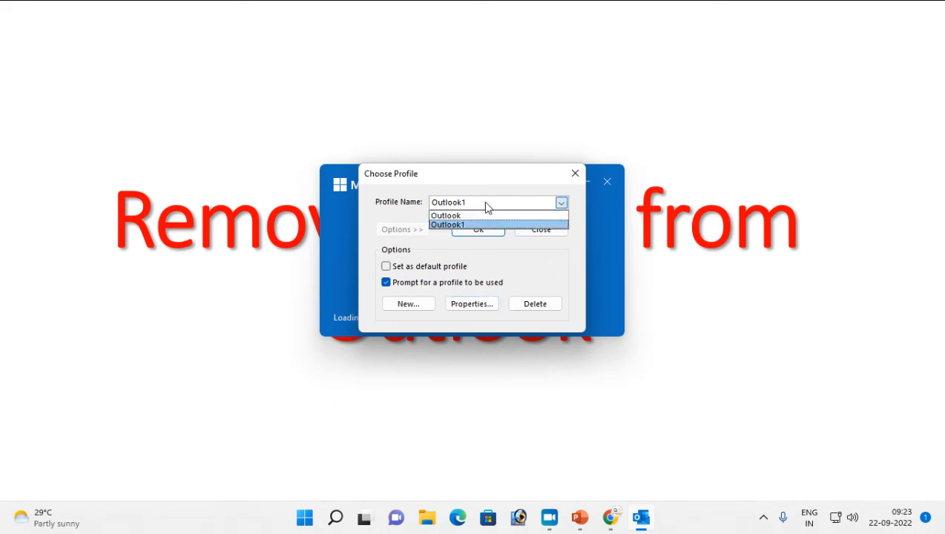
click(459, 214)
click(466, 305)
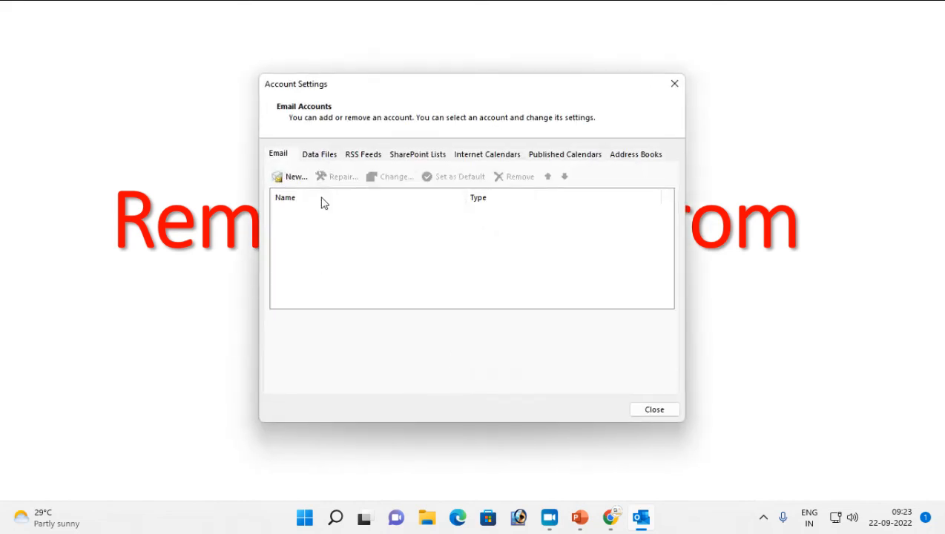
click(324, 155)
click(306, 213)
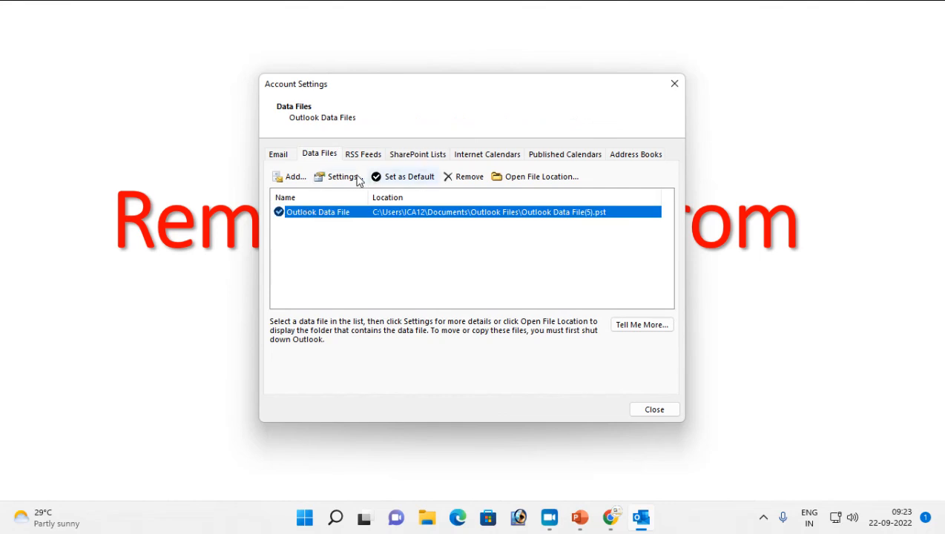
click(338, 176)
Set and verify a new password on Outlook Data File(5).pst, then save the settings
click(330, 292)
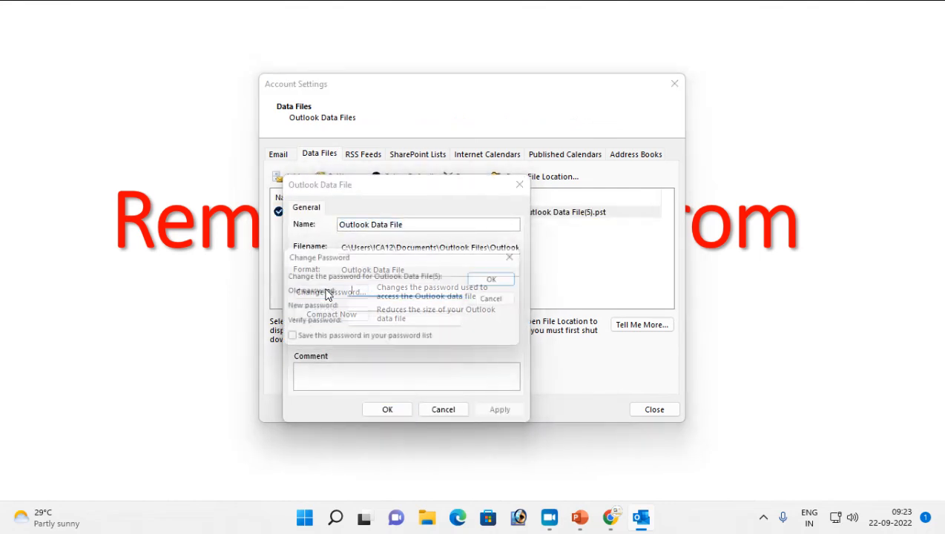
click(361, 308)
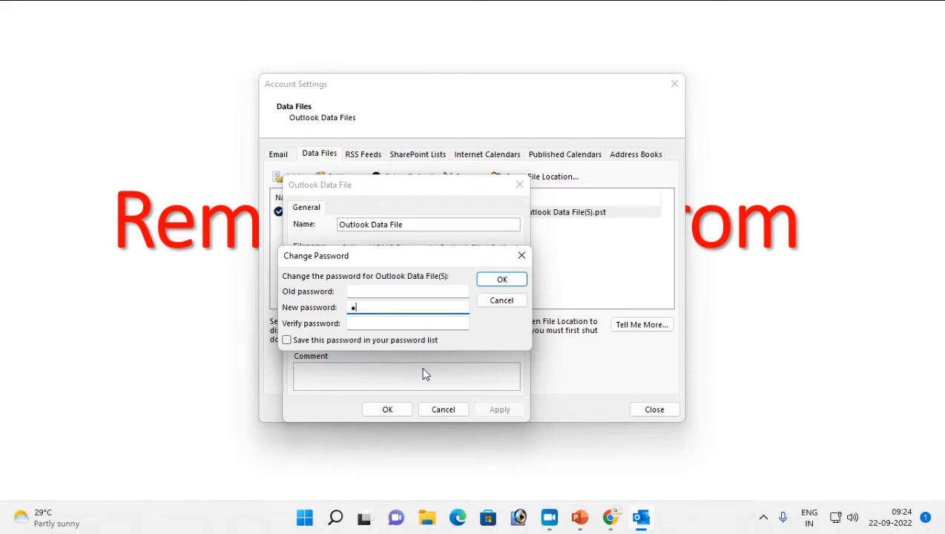
click(363, 328)
text(1234)
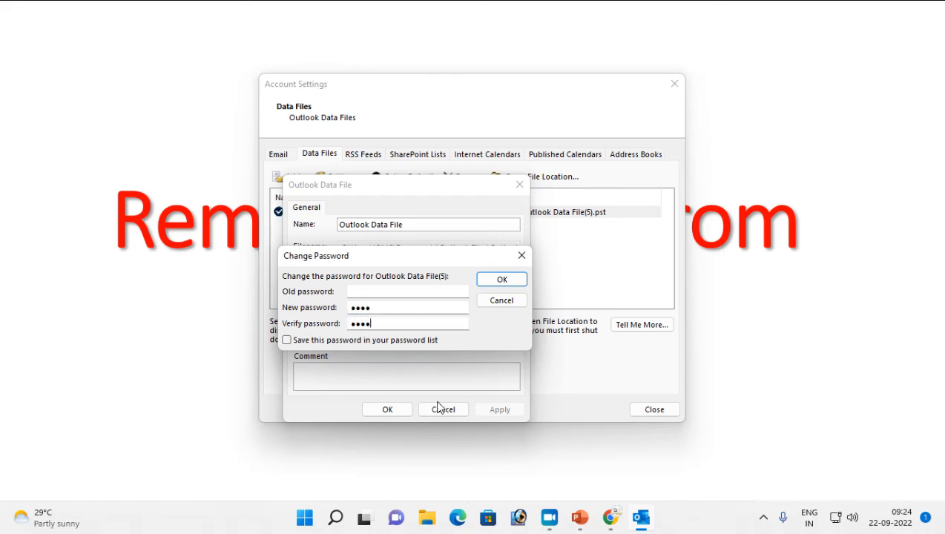
click(502, 281)
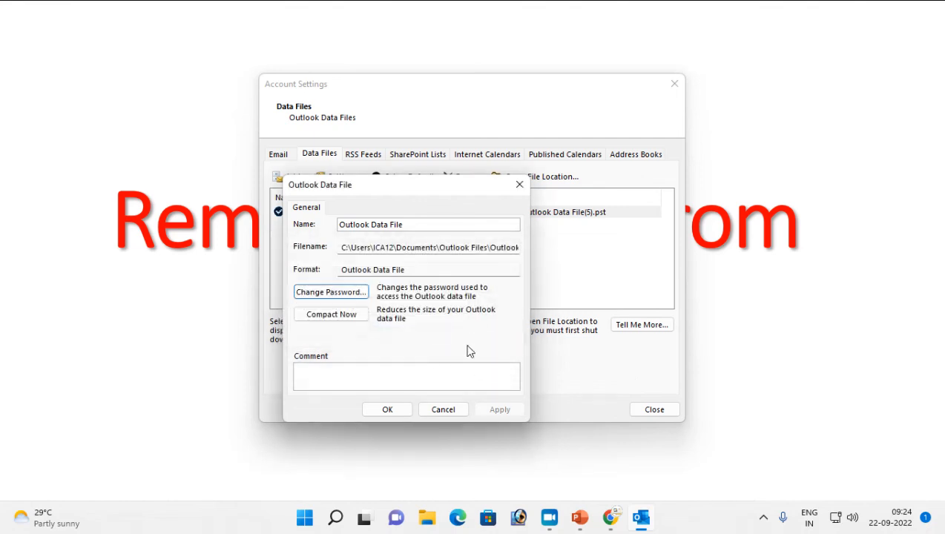
click(382, 415)
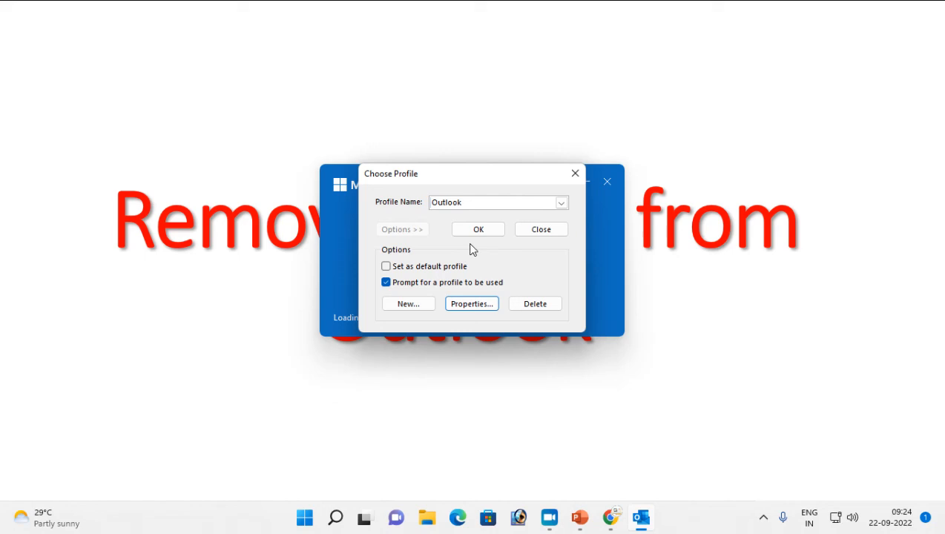
Choose the Outlook1 profile and open its Outlook Data File settings
click(513, 203)
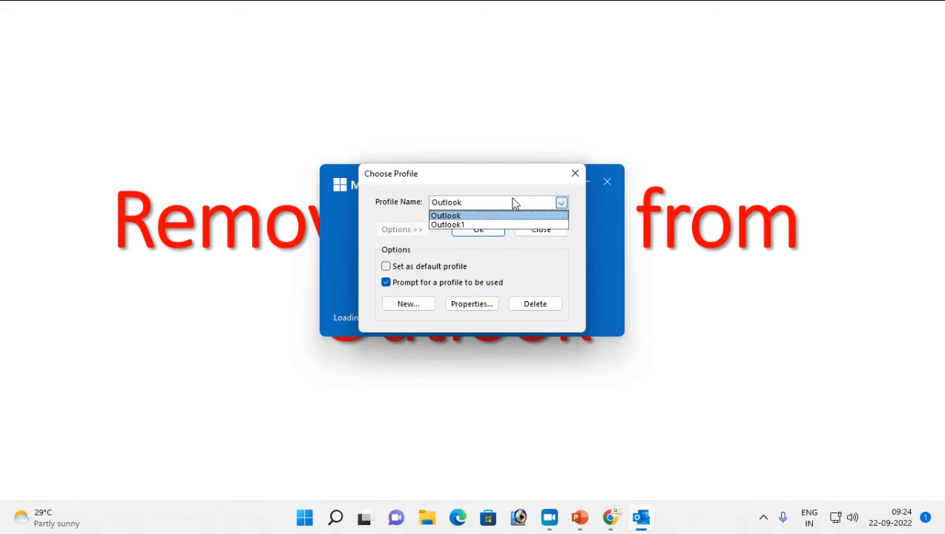
click(464, 224)
click(472, 304)
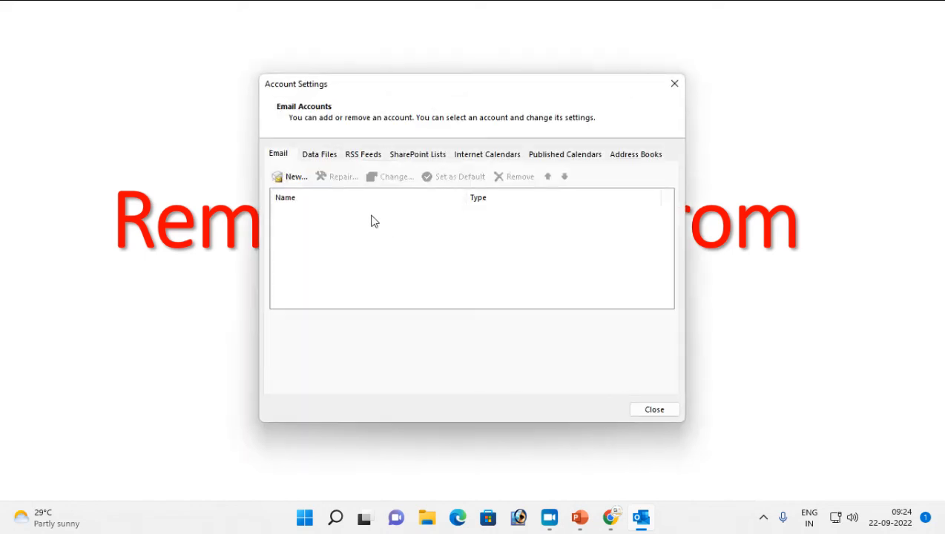
click(320, 155)
click(330, 217)
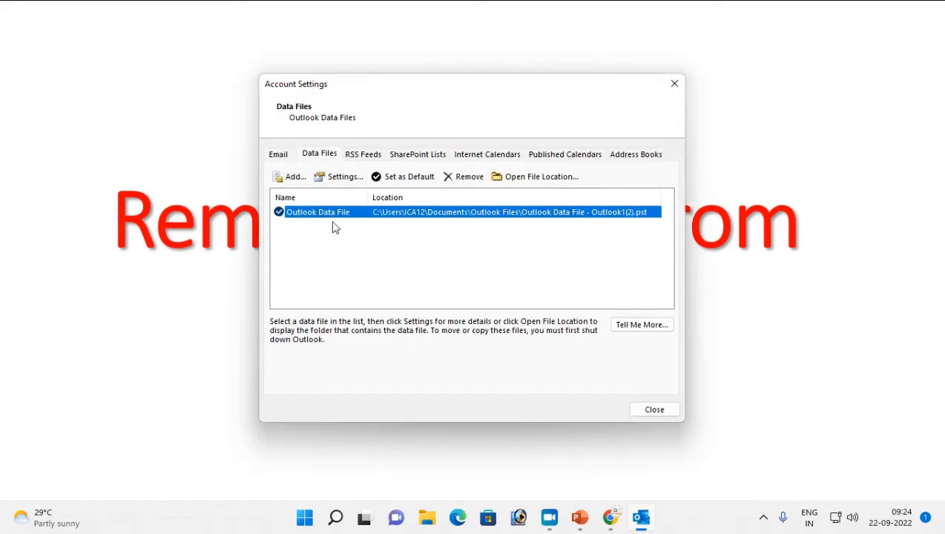
click(339, 178)
Give Outlook Data File - Outlook1(2).pst a new verified password, then close Account Settings
click(328, 294)
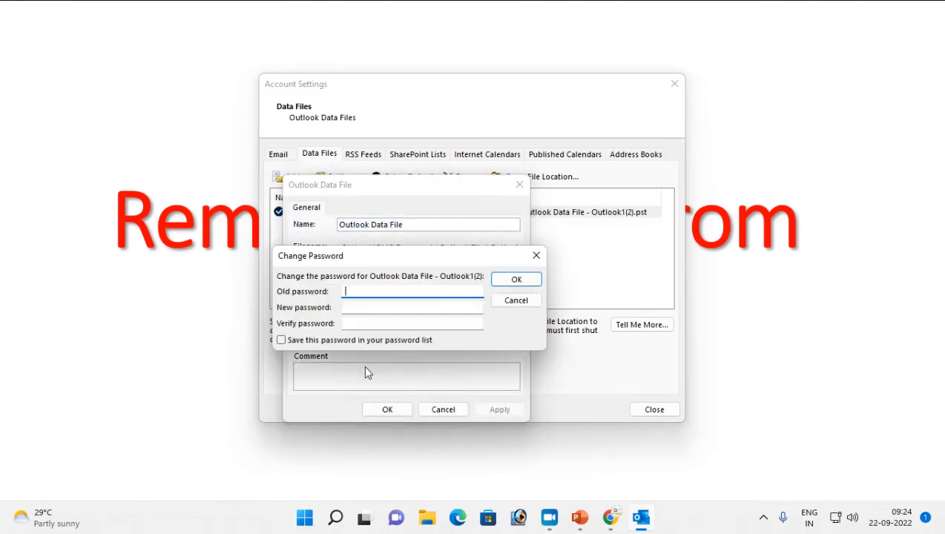
click(366, 307)
text(123)
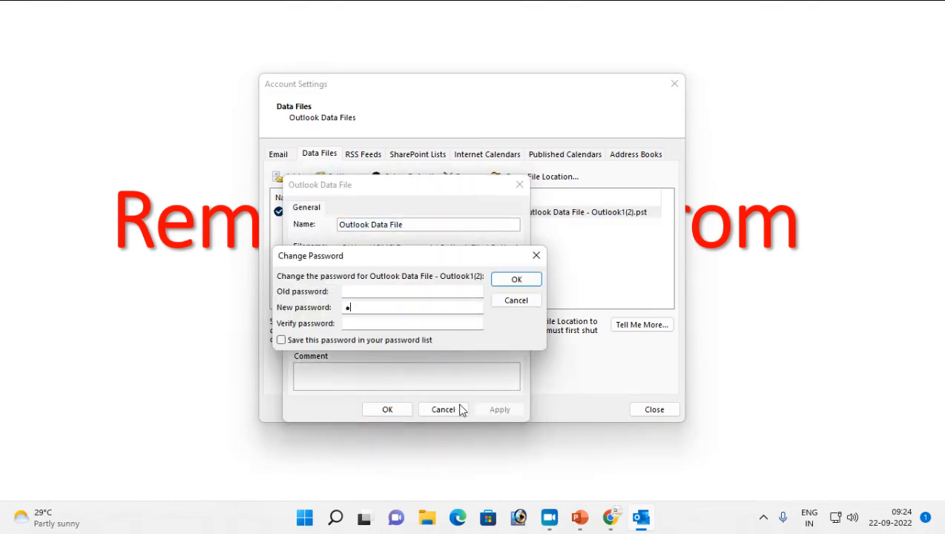
key(Tab)
text(123)
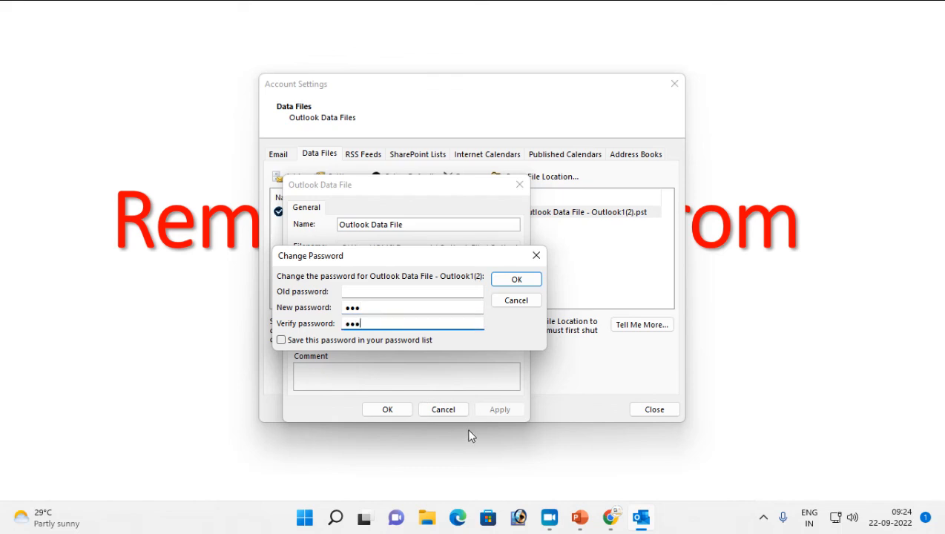
click(533, 283)
click(429, 406)
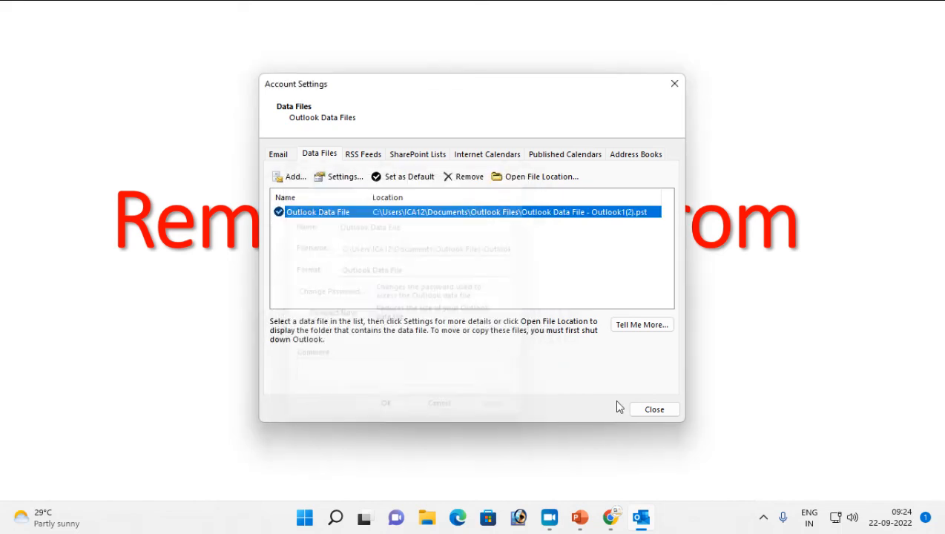
click(655, 409)
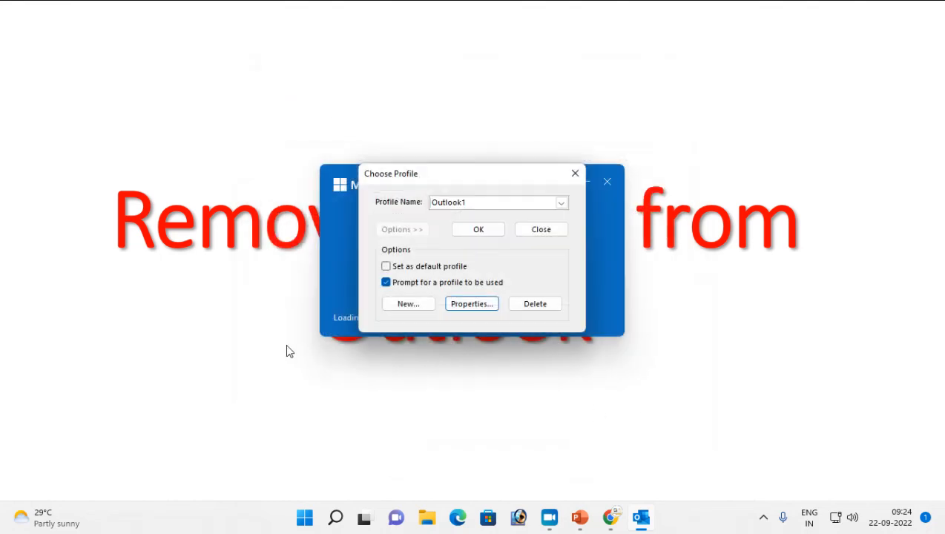
Open the Outlook profile and enter a saved Gmail address to add as an account
click(482, 212)
click(460, 221)
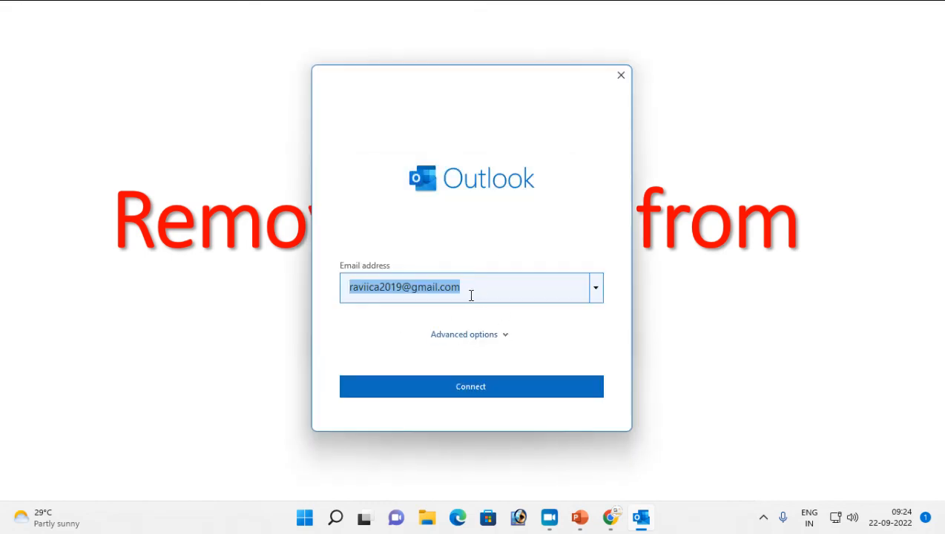
key(BackSpace)
text(a)
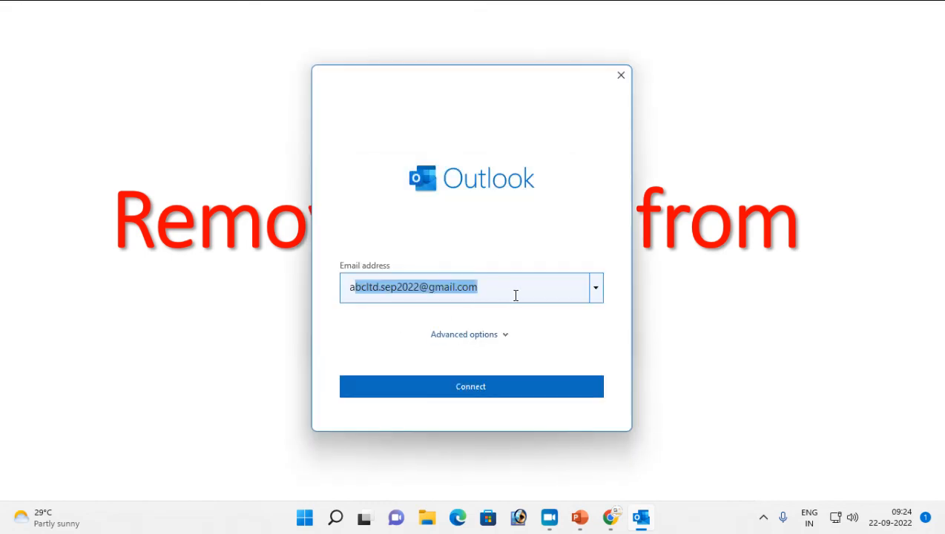
click(475, 387)
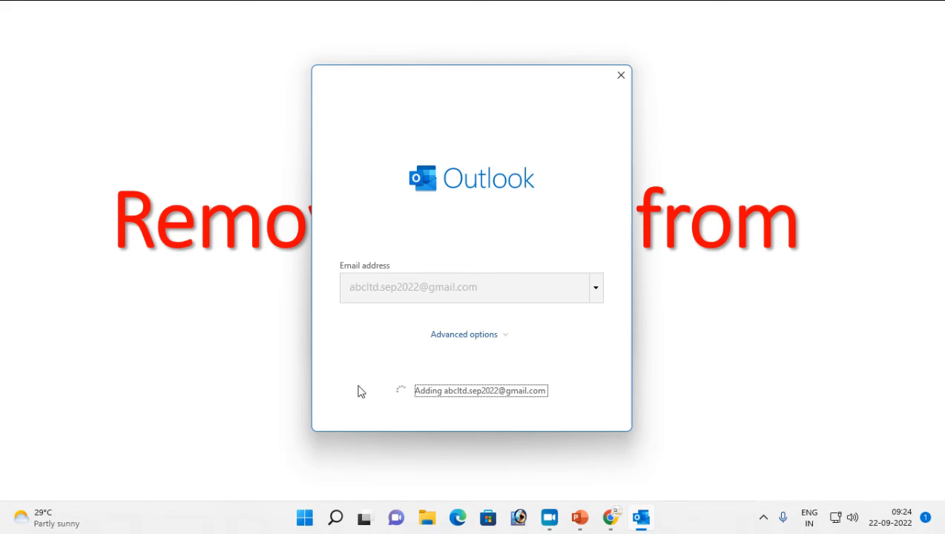
click(537, 290)
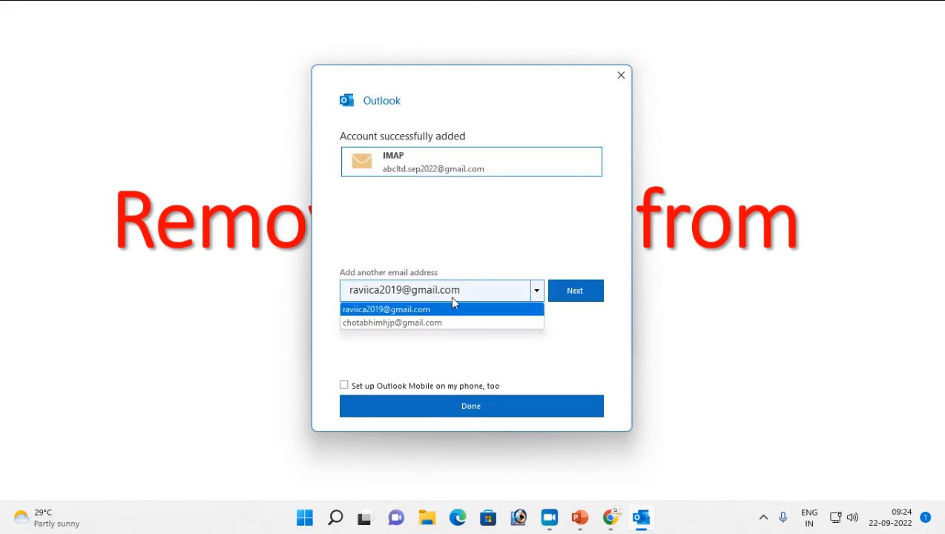
click(386, 324)
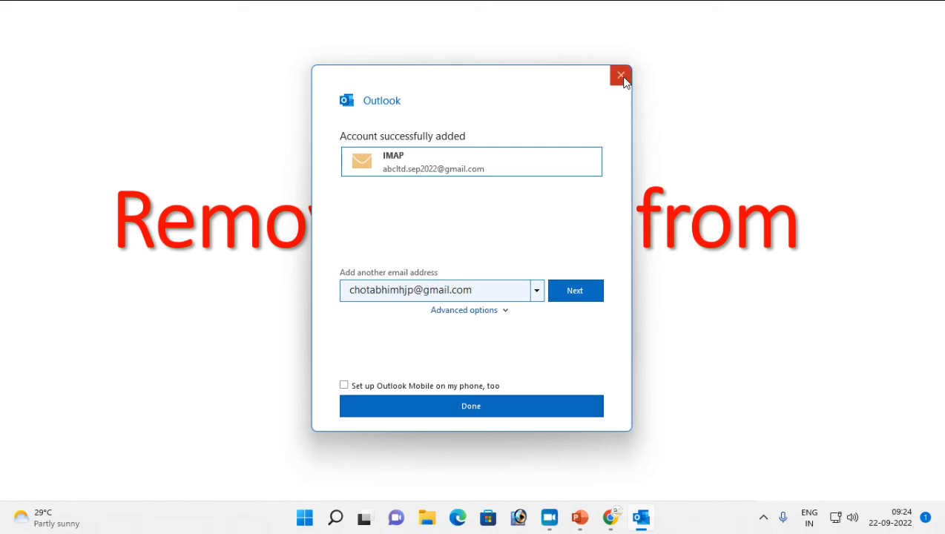
Finish the Gmail account setup, unlock the data file with its password, then close Outlook
click(470, 404)
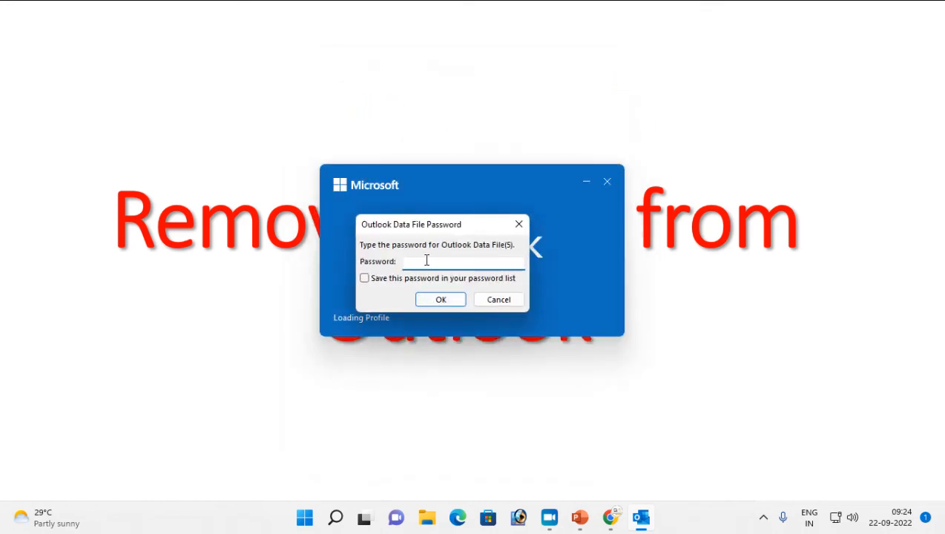
text(••••)
key(Return)
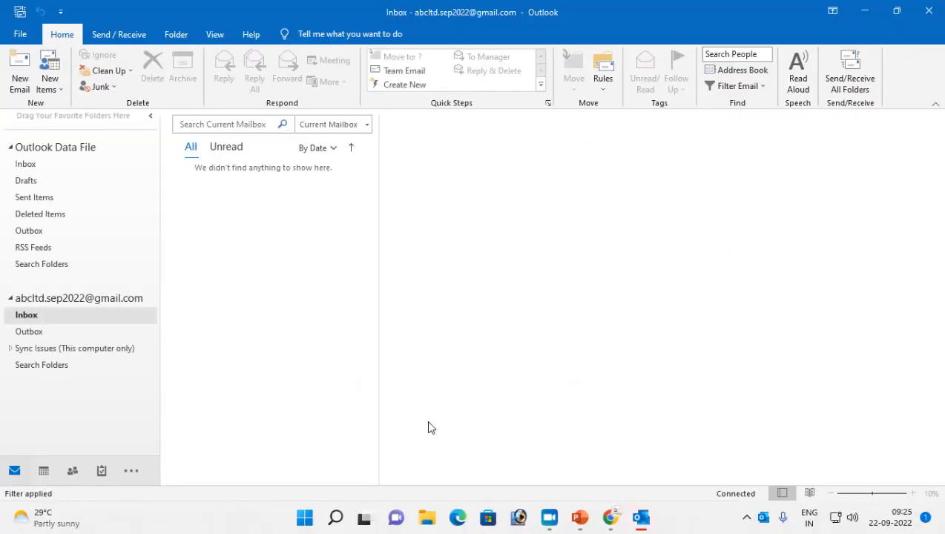
click(941, 11)
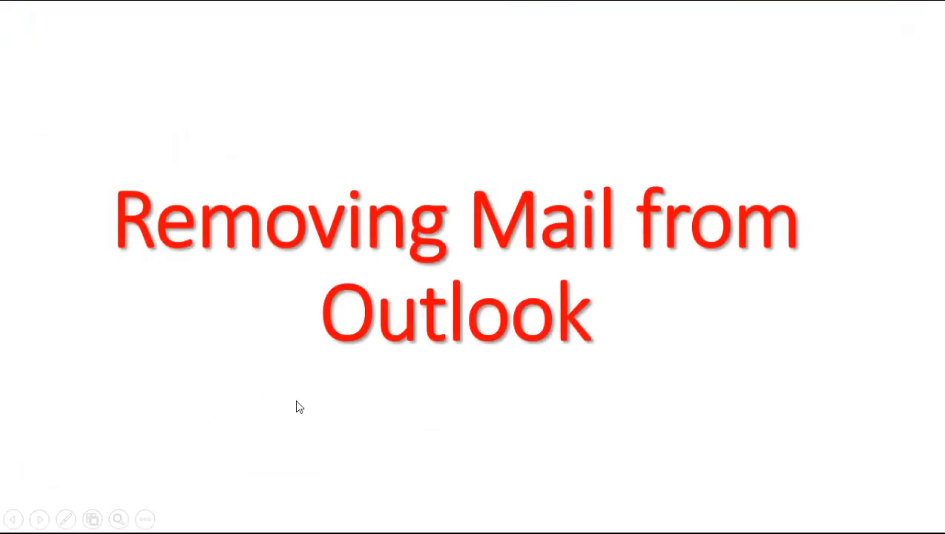
Launch Outlook from the Run prompt and open the Outlook1 profile
key(super+r)
key(Return)
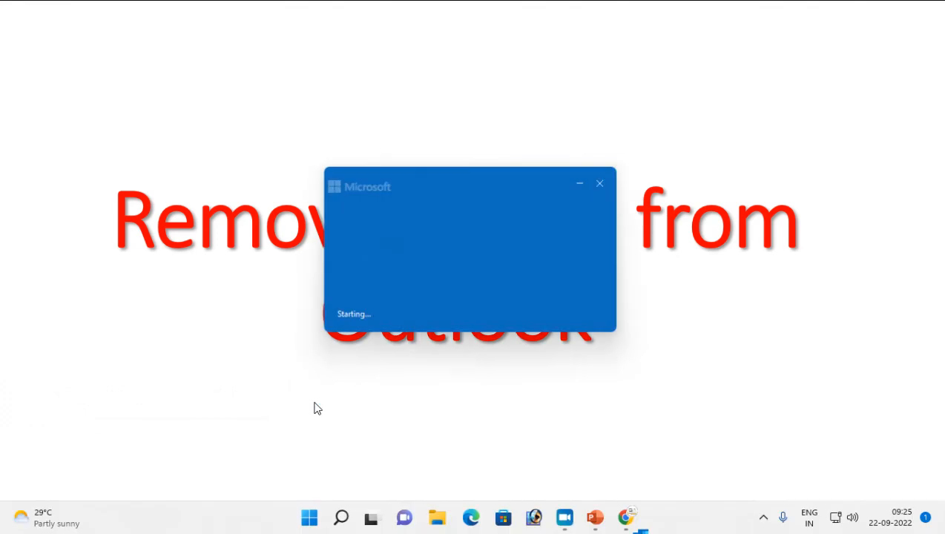
click(558, 242)
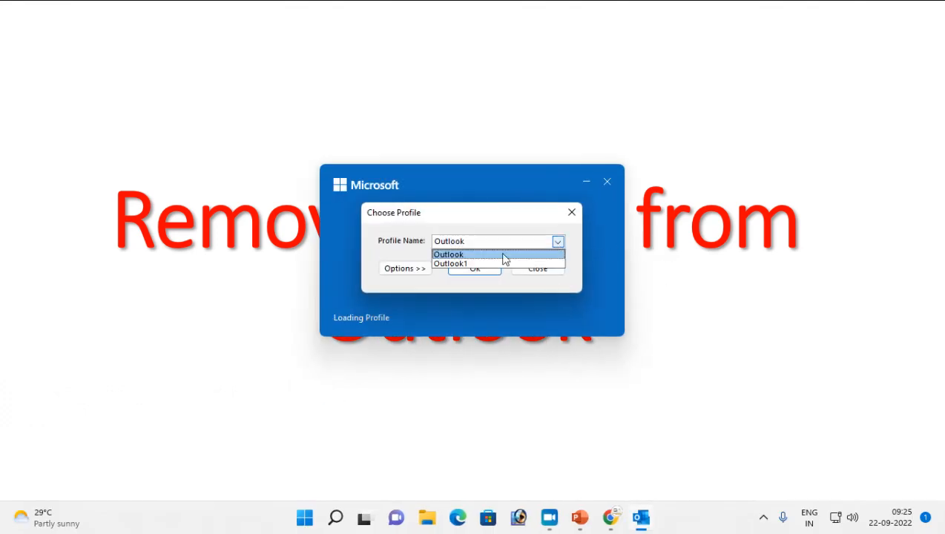
click(466, 264)
click(465, 267)
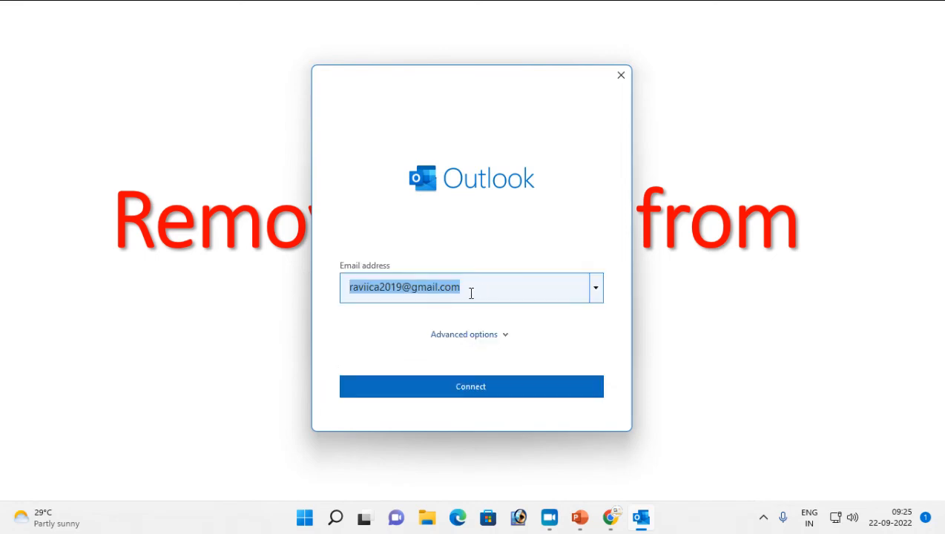
Add the second Gmail account, unlock the data file with its password, and browse the folders
key(BackSpace)
key(ctrl+v)
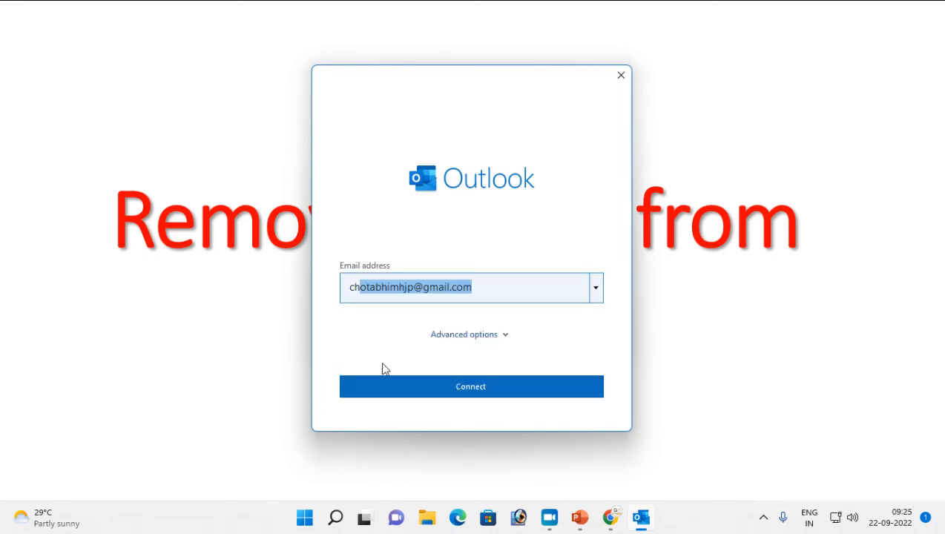
click(438, 388)
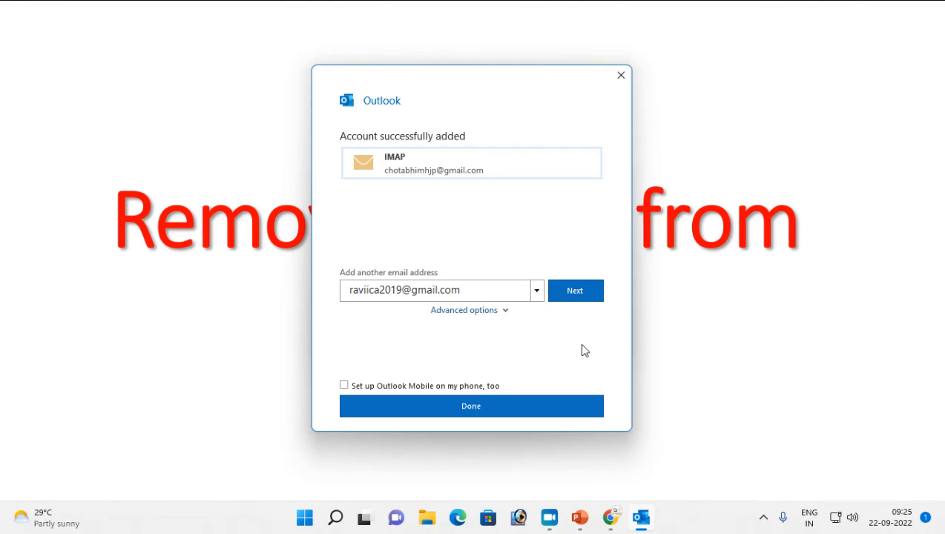
click(468, 406)
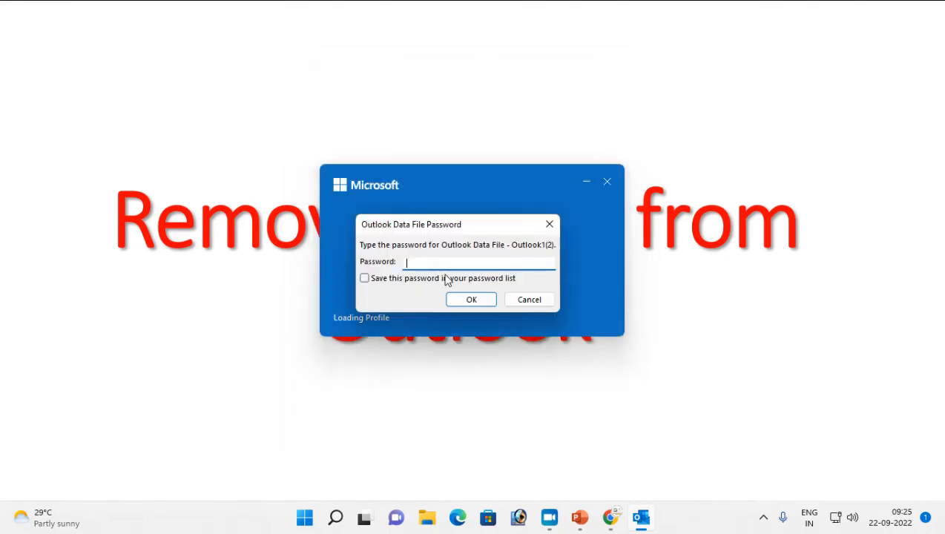
text(•••)
key(Return)
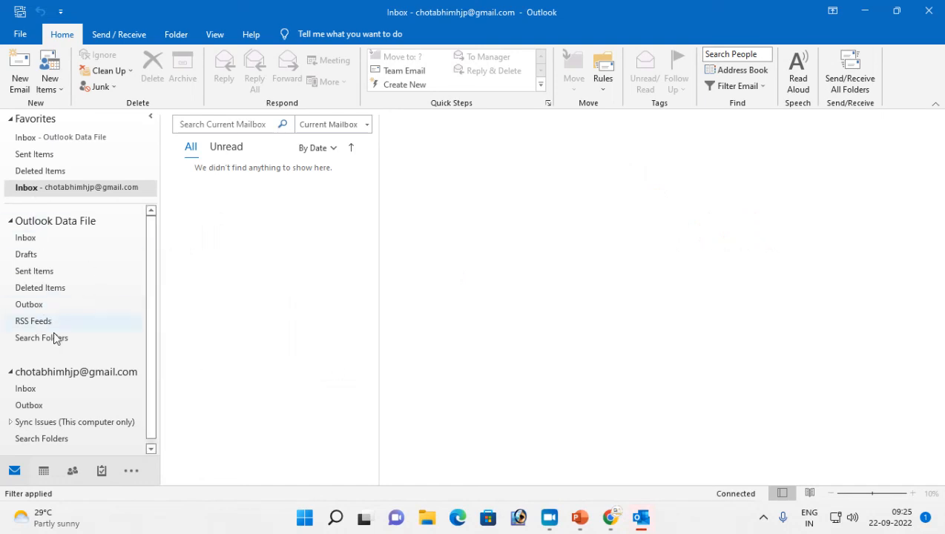
scroll(50, 327, down, 1)
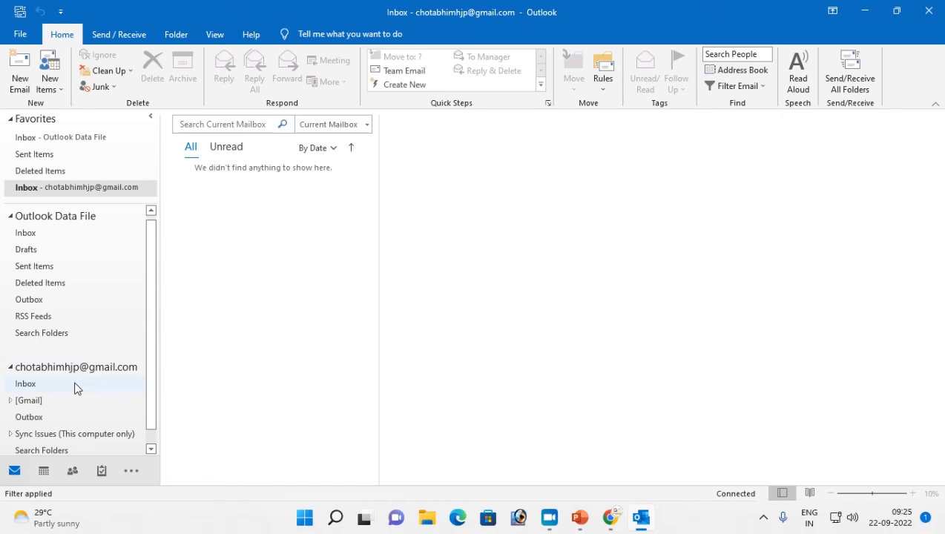
scroll(75, 387, down, 1)
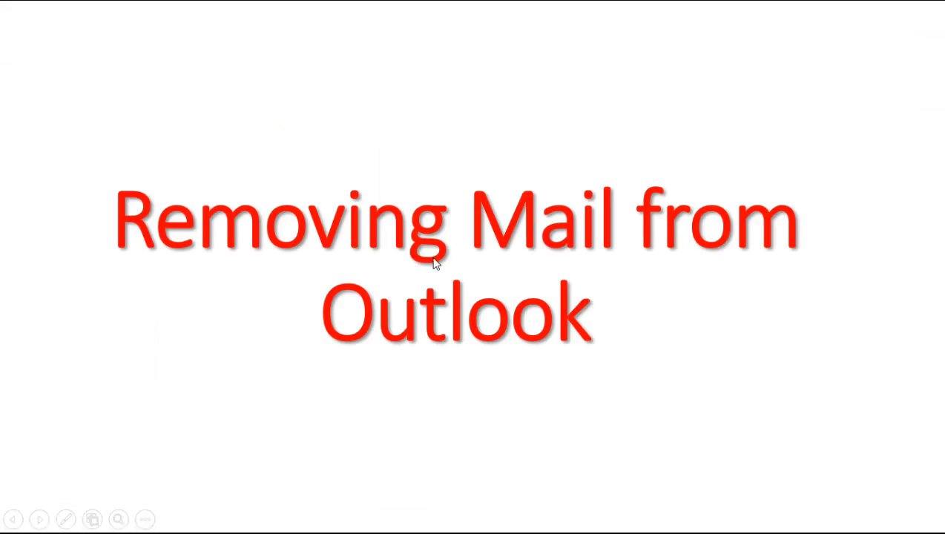
Relaunch Outlook, minimize the Gmail browser window, and exit the slideshow to slide 20
key(super+r)
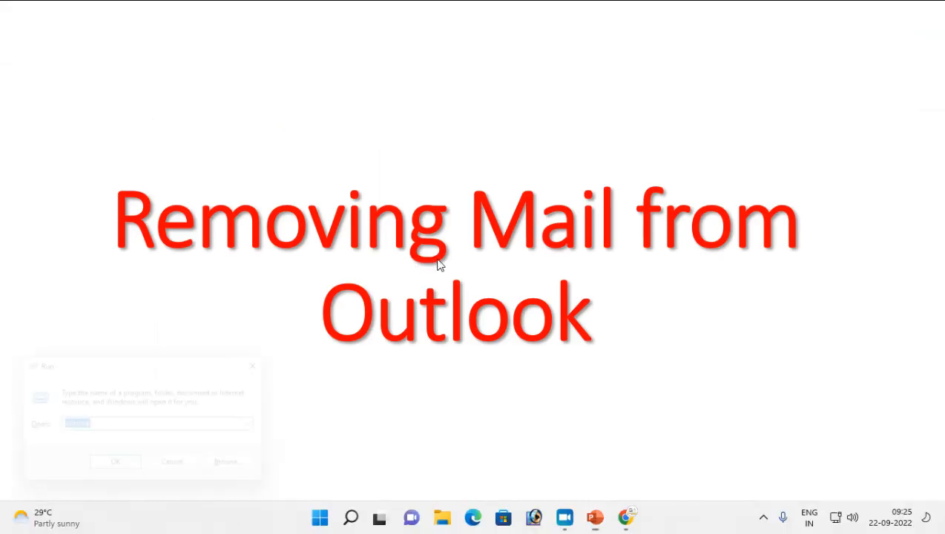
key(Return)
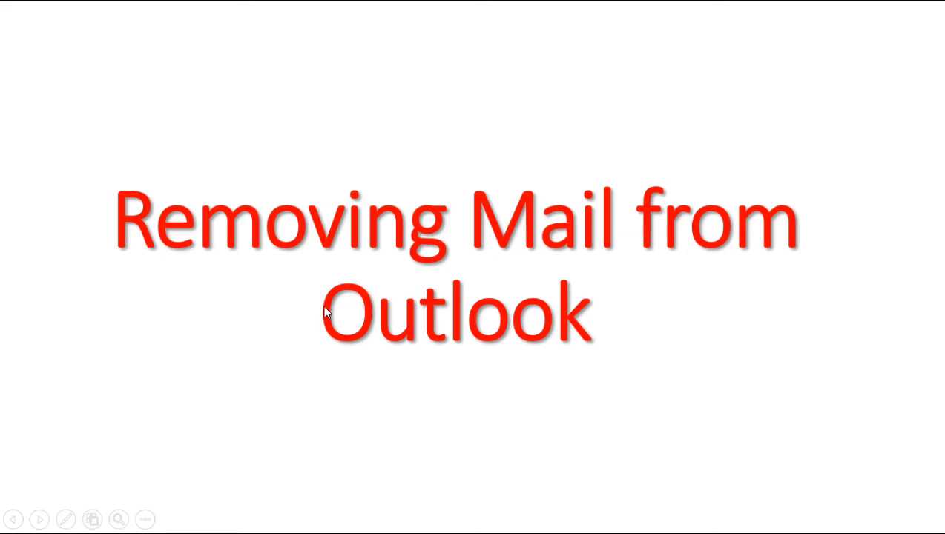
key(alt+Tab)
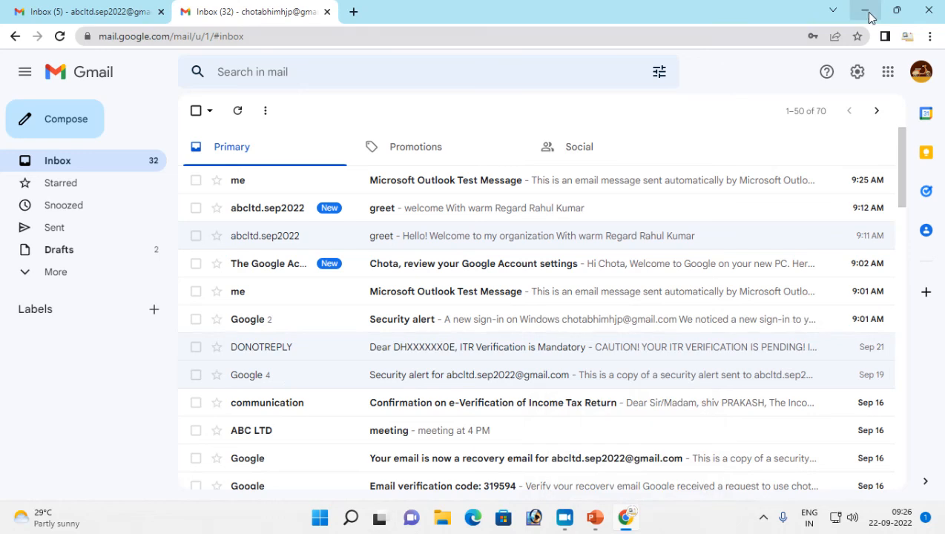
click(871, 13)
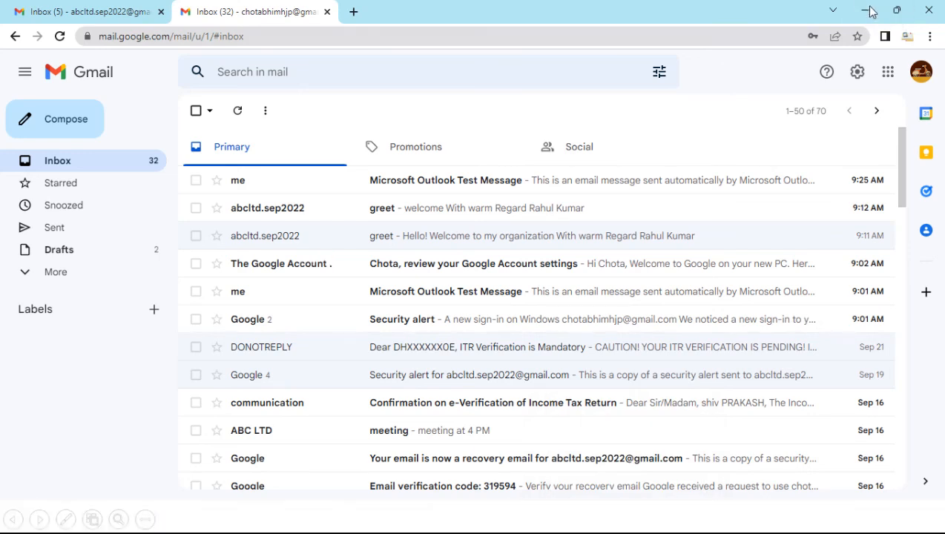
key(Escape)
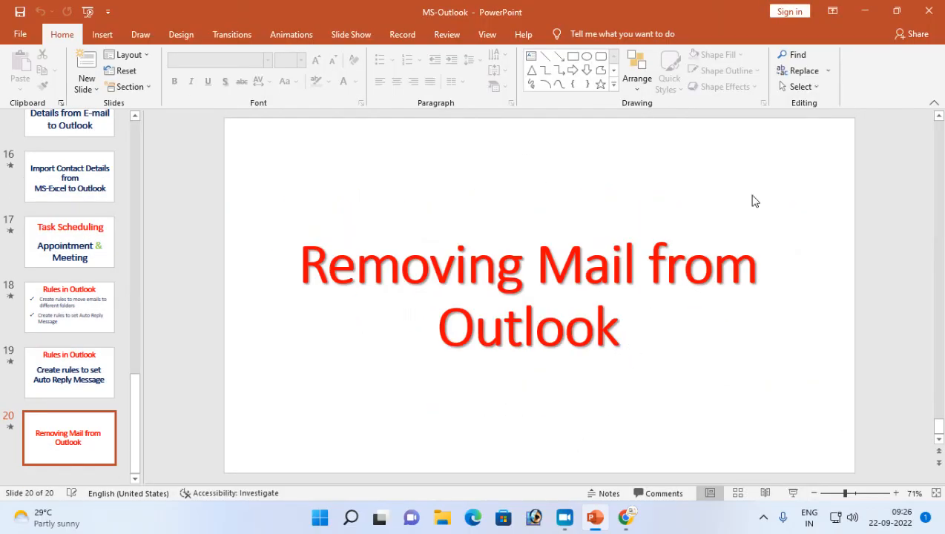
Minimize PowerPoint and refresh the desktop
click(865, 11)
right_click(455, 84)
click(499, 143)
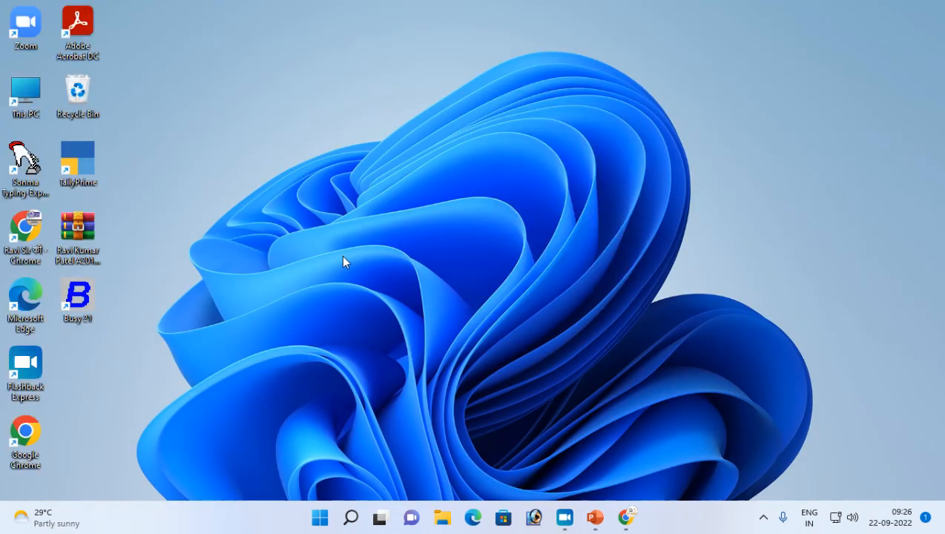
Run a program from the Run prompt, then refresh the desktop twice
key(super+r)
key(Return)
right_click(289, 215)
click(332, 270)
right_click(291, 177)
click(334, 234)
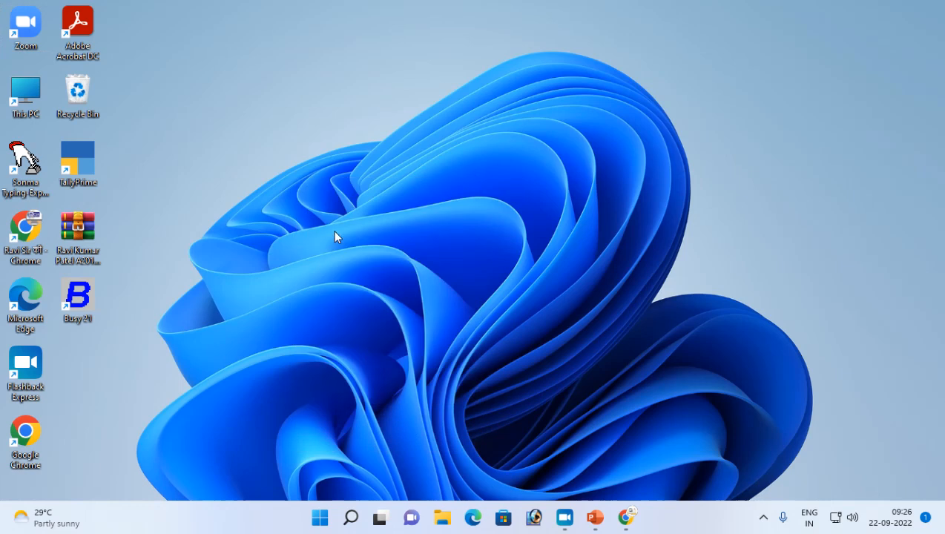